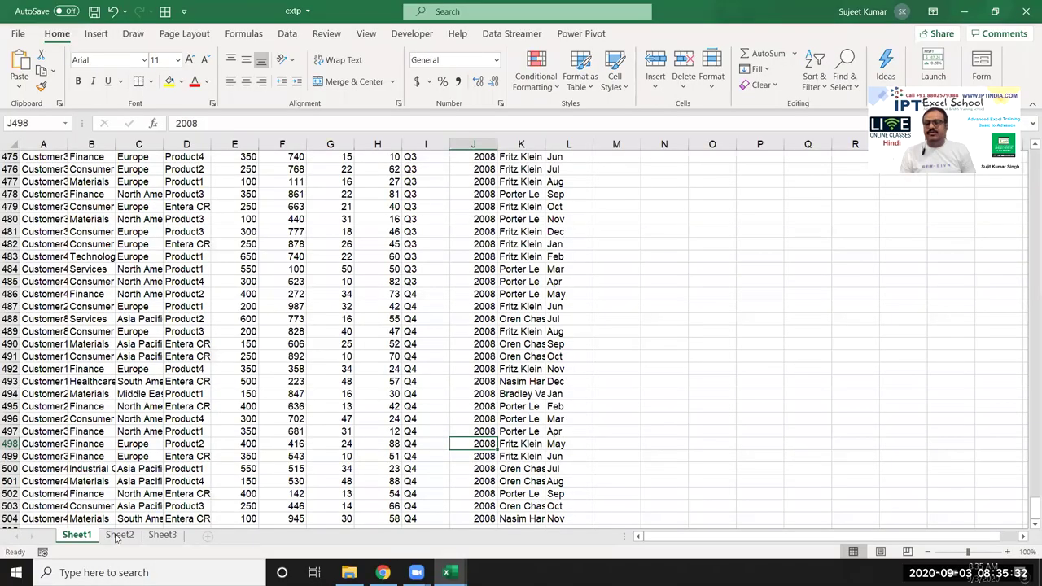
Switch to the empty Sheet2 tab of the extp workbook.
{"action": "left_click", "coordinate": [118, 535]}
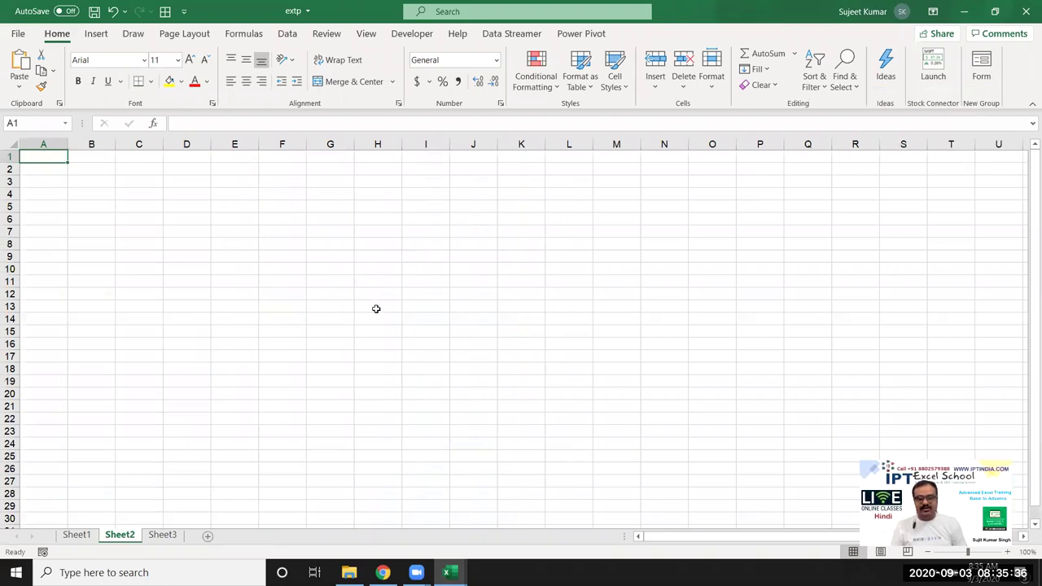
Open Format Cells for C4 and view Alignment, Font, Border and Fill, then return to Number.
{"action": "left_click", "coordinate": [144, 196]}
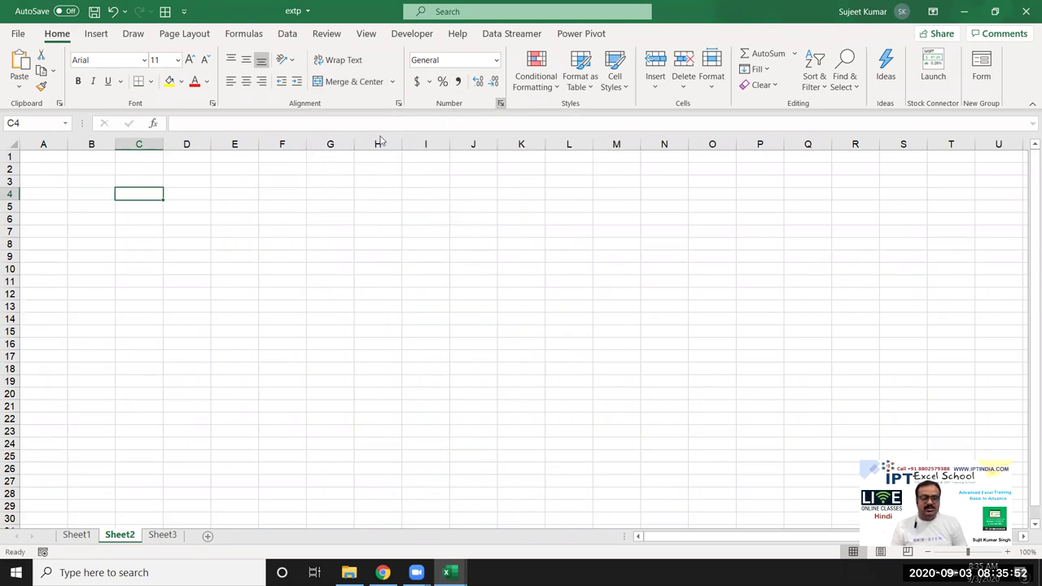
{"action": "key", "text": "ctrl+1"}
{"action": "left_click_drag", "start_coordinate": [474, 118], "coordinate": [378, 144]}
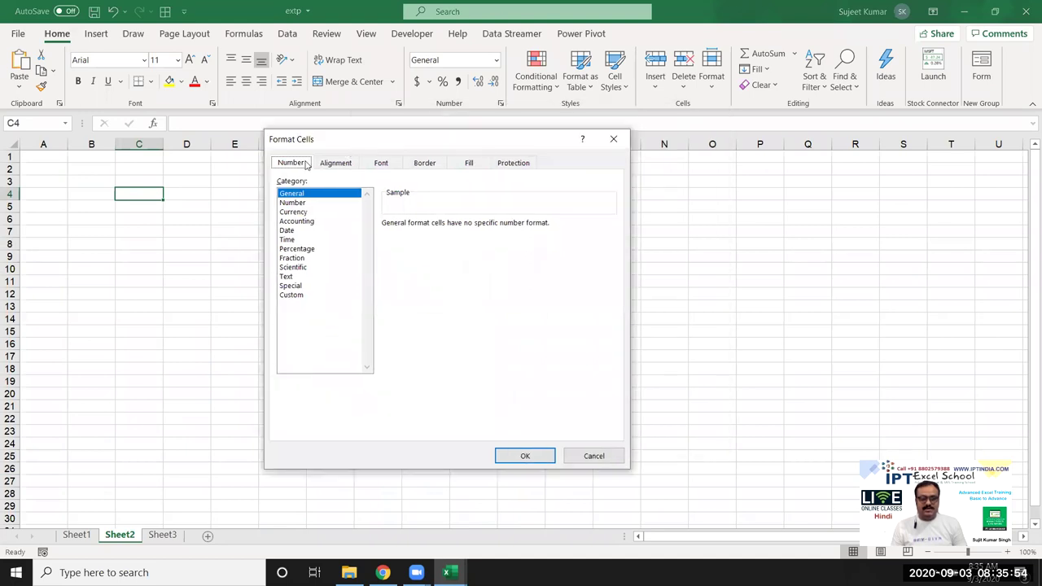
{"action": "left_click", "coordinate": [347, 166]}
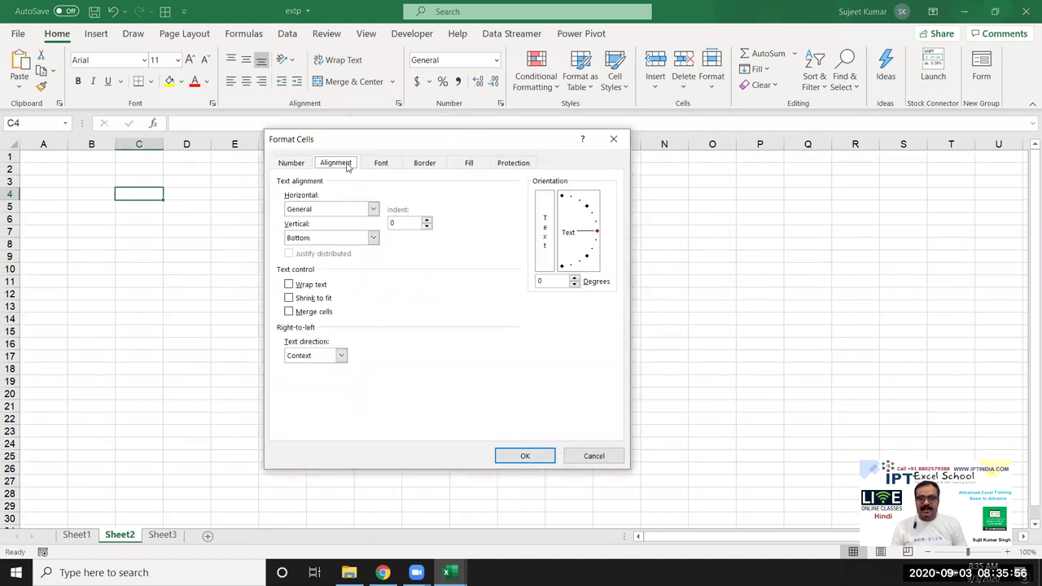
{"action": "left_click", "coordinate": [373, 165]}
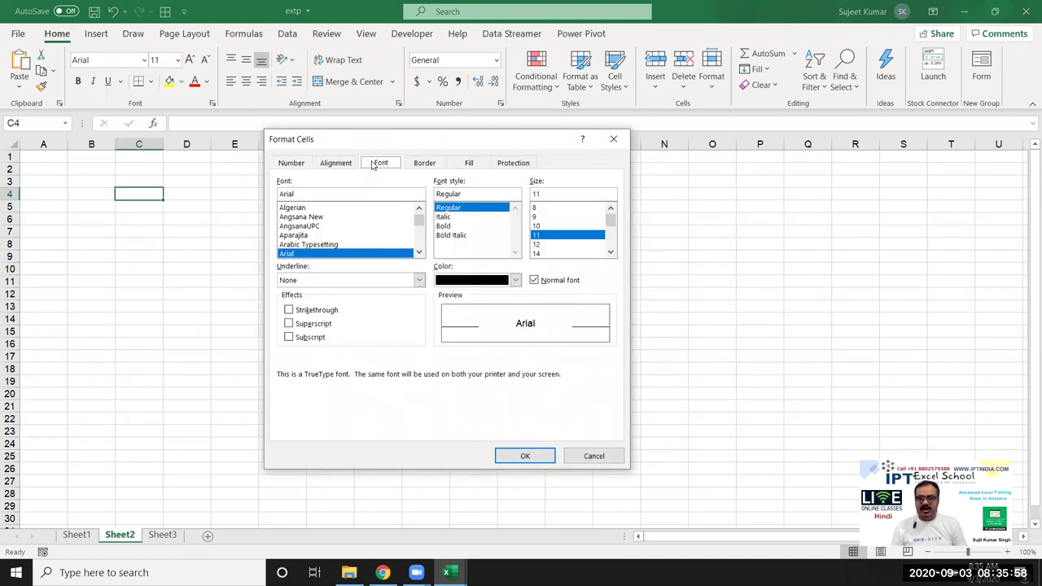
{"action": "left_click", "coordinate": [427, 163]}
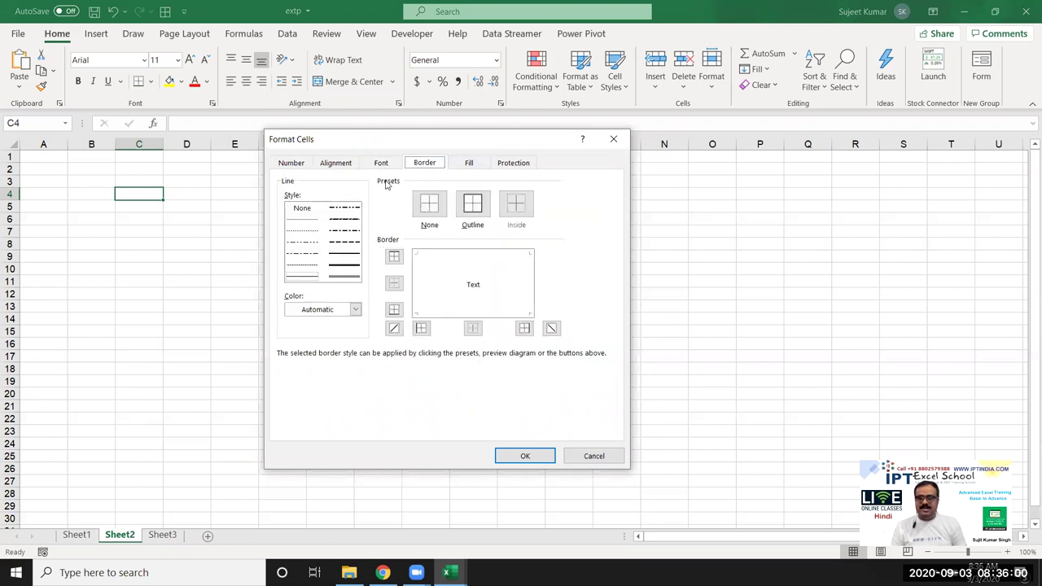
{"action": "left_click", "coordinate": [469, 165]}
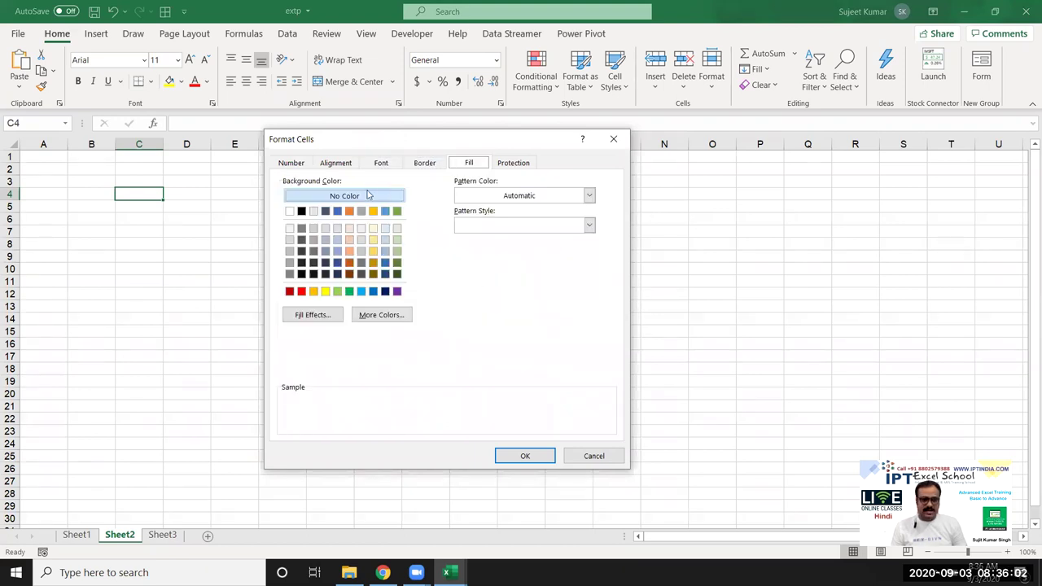
{"action": "left_click", "coordinate": [280, 164]}
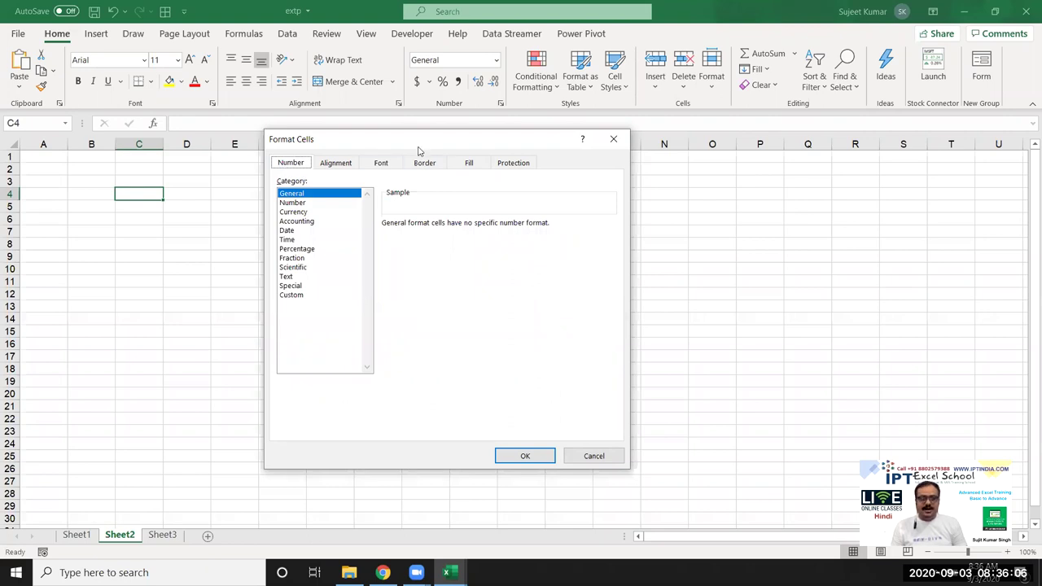
{"action": "left_click_drag", "start_coordinate": [419, 151], "coordinate": [410, 186]}
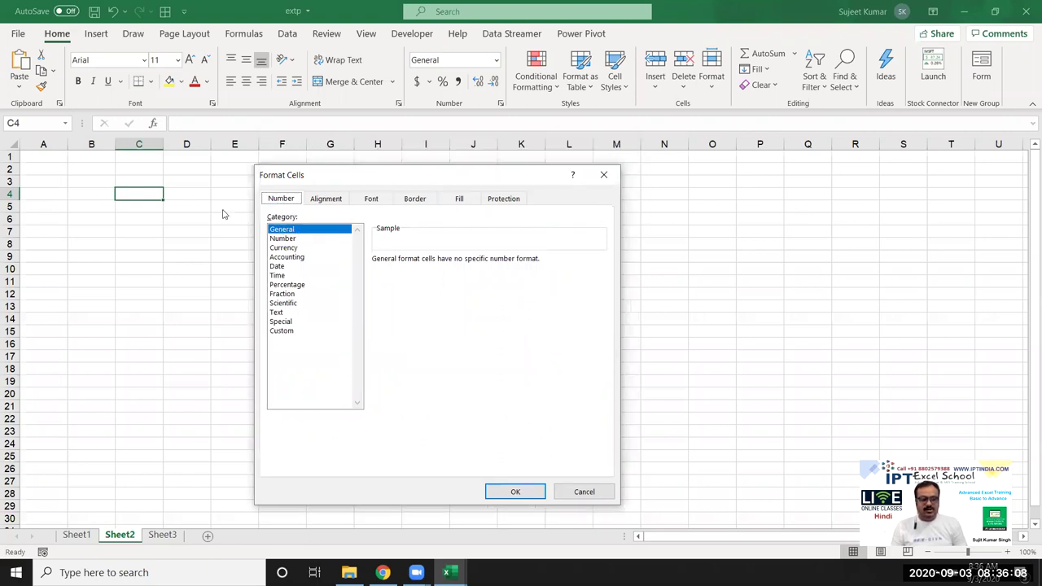
Dismiss Format Cells, enter 1524 in C4 and 163465 as text in C5.
{"action": "key", "text": "Escape"}
{"action": "type", "text": "1524"}
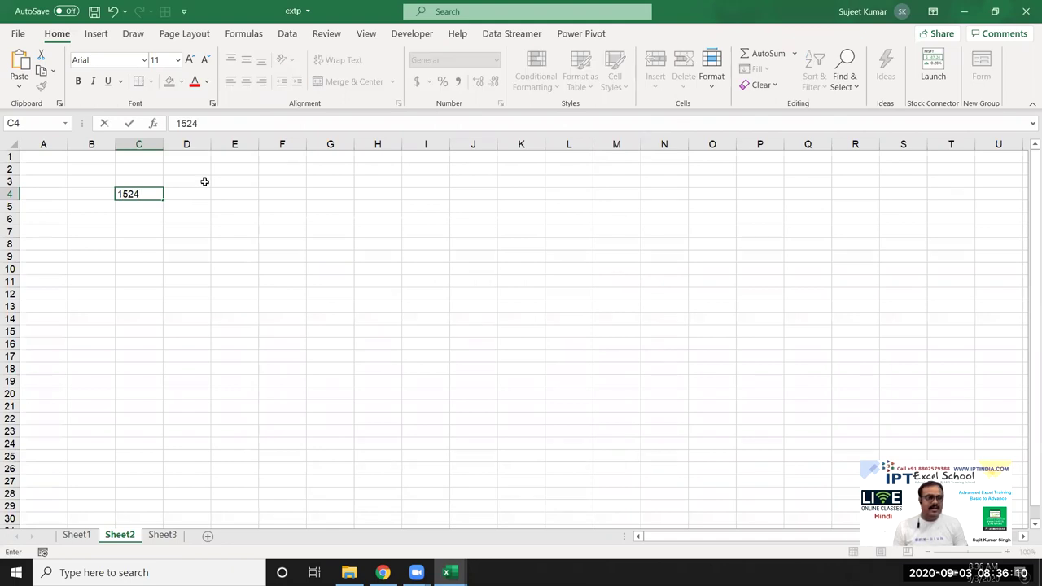
{"action": "key", "text": "ctrl+Return"}
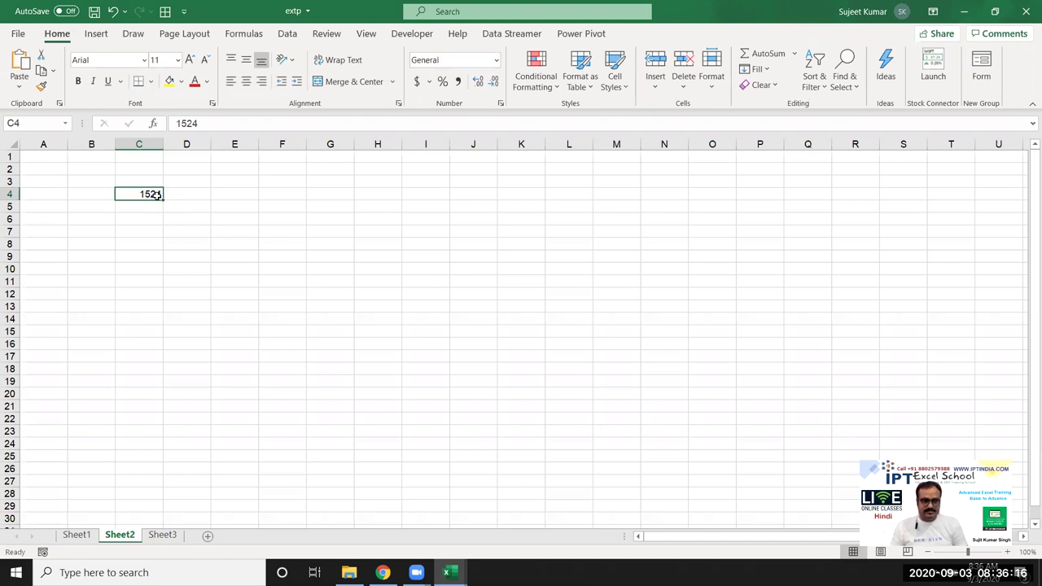
{"action": "left_click", "coordinate": [158, 207]}
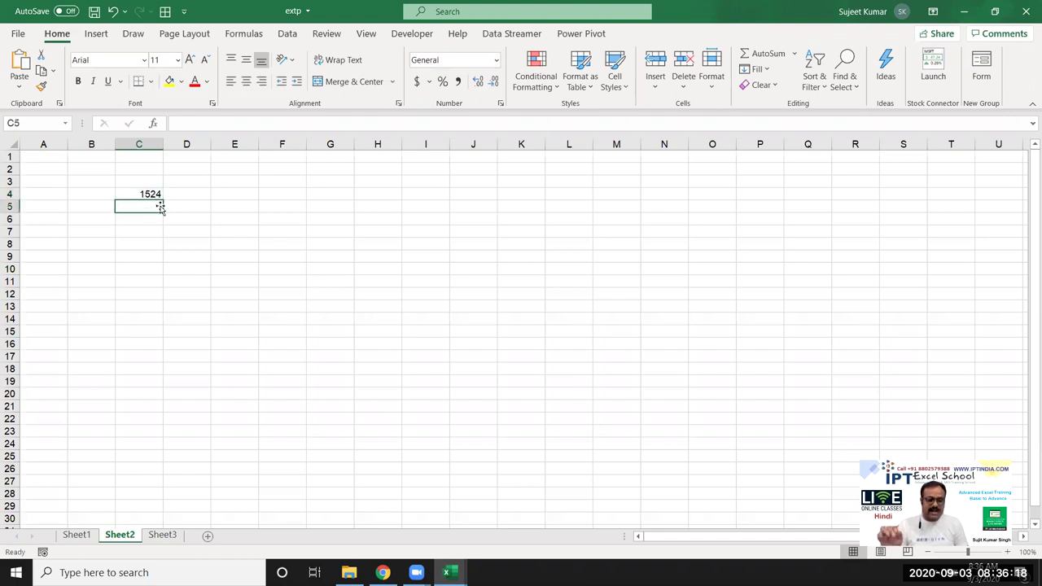
{"action": "type", "text": "kajdka"}
{"action": "key", "text": "Return"}
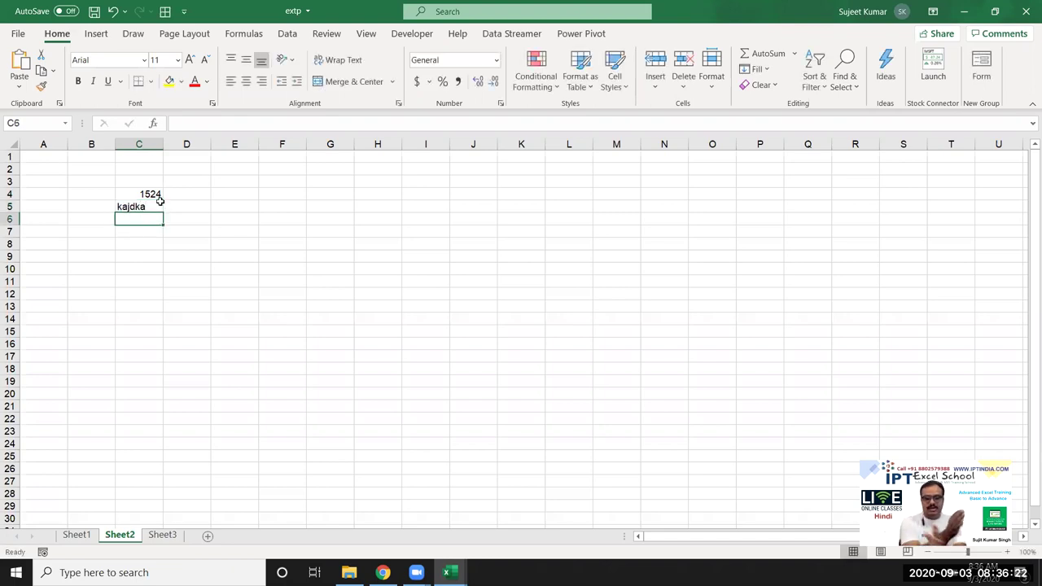
{"action": "left_click", "coordinate": [160, 203]}
{"action": "key", "text": "Delete"}
{"action": "type", "text": "163465"}
{"action": "key", "text": "Return"}
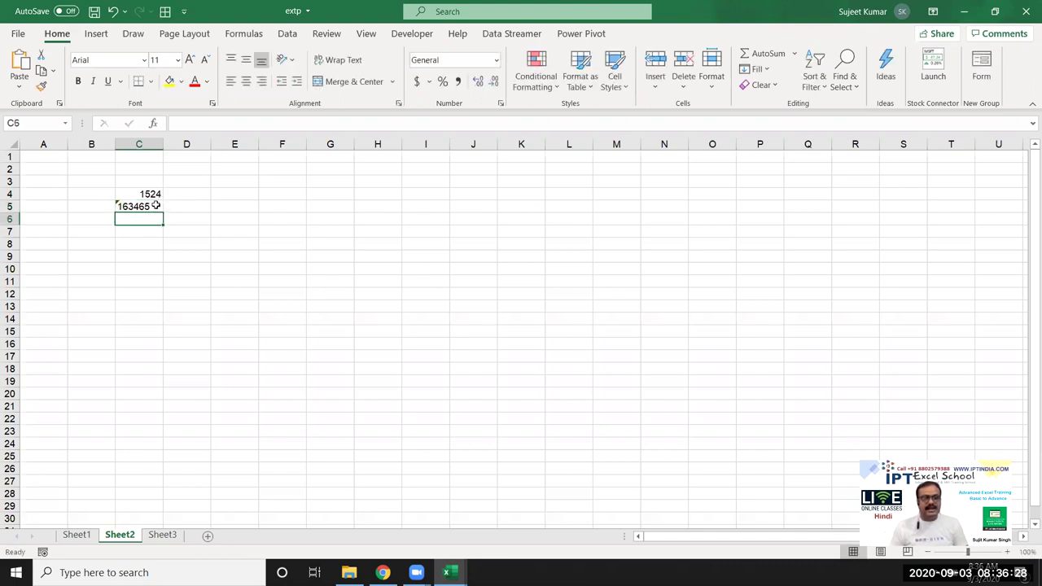
{"action": "left_click", "coordinate": [153, 206]}
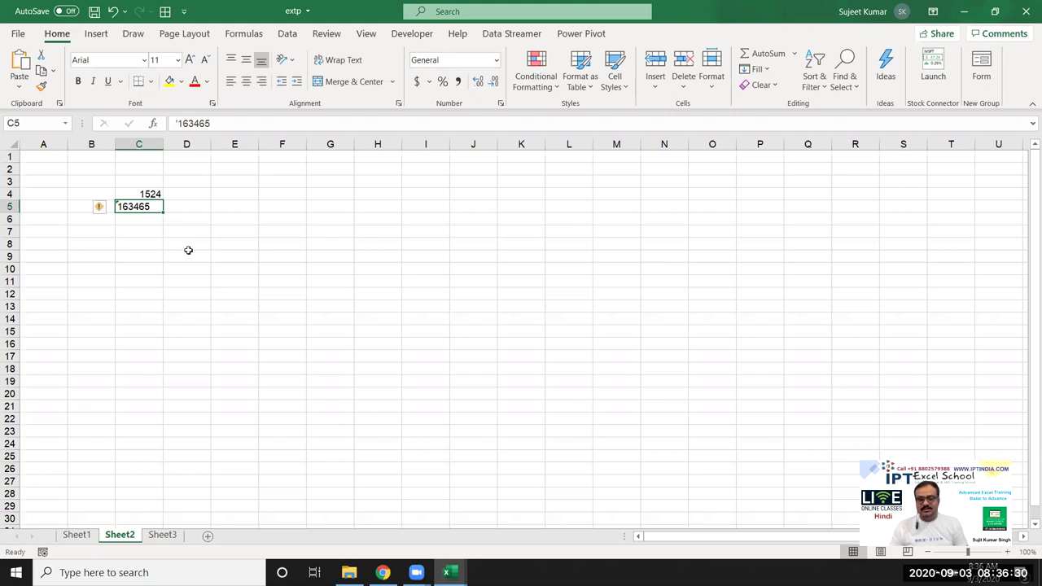
Enter =SUM(C5) in D6 to check the text-stored number's result.
{"action": "left_click", "coordinate": [204, 220]}
{"action": "type", "text": "=sum"}
{"action": "key", "text": "Tab"}
{"action": "key", "text": "Left"}
{"action": "key", "text": "Up"}
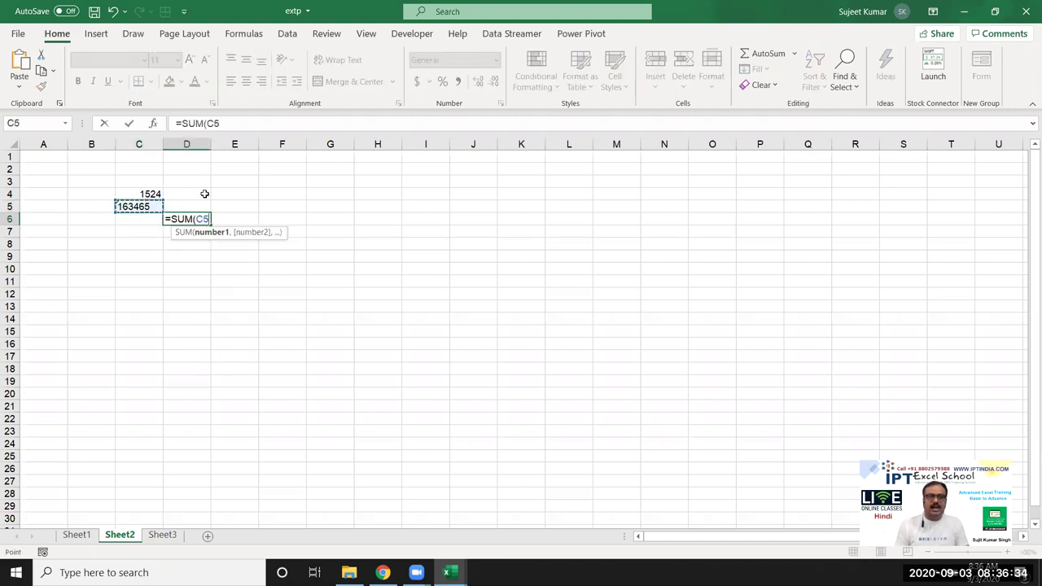
{"action": "key", "text": "Return"}
{"action": "key", "text": "Up"}
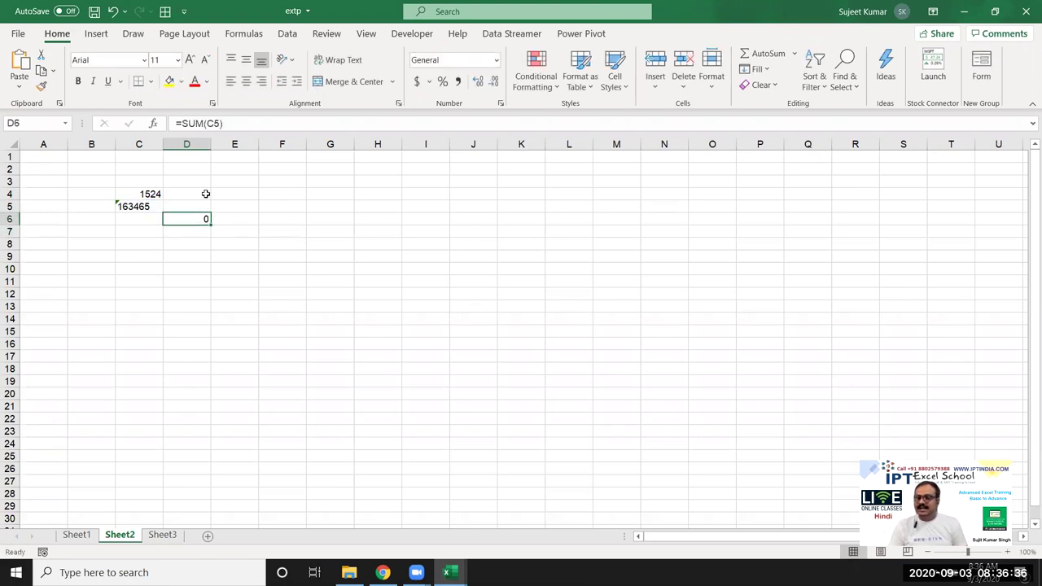
Clear the SUM formula from D6, 163465 from C5 and 1524 from C4.
{"action": "key", "text": "Delete"}
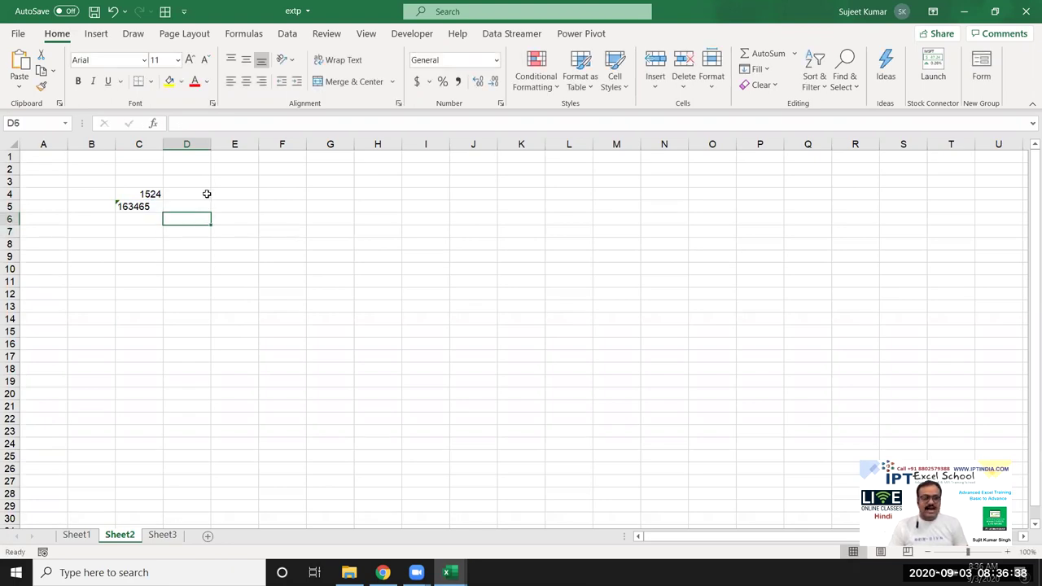
{"action": "key", "text": "Left"}
{"action": "key", "text": "Up"}
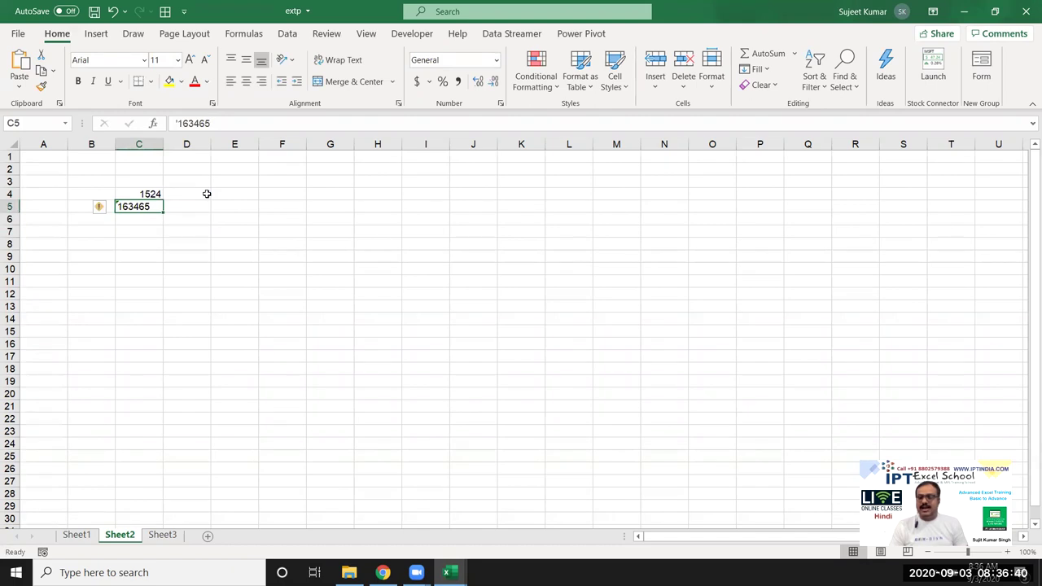
{"action": "key", "text": "Delete"}
{"action": "key", "text": "Up"}
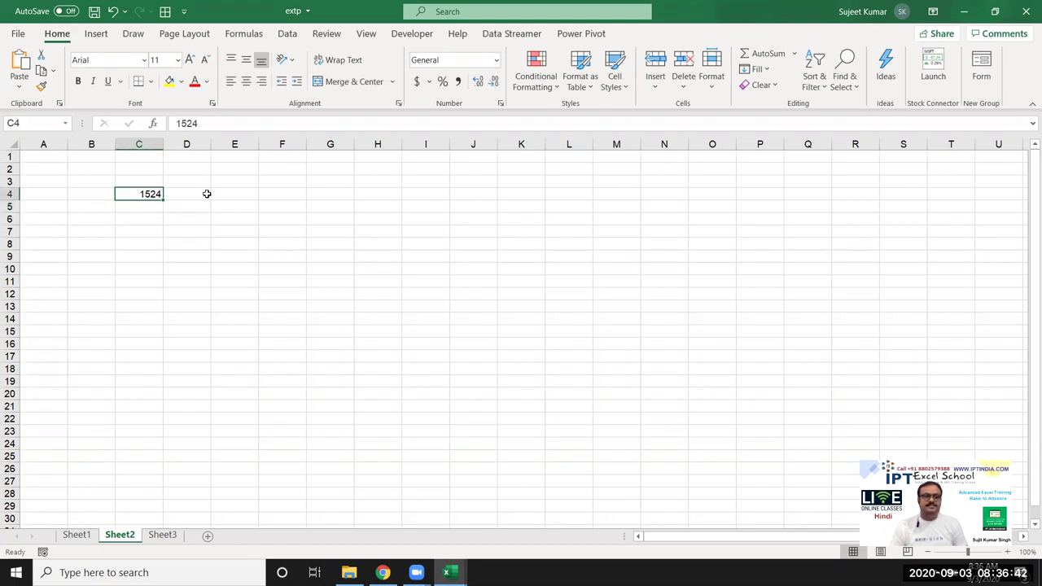
{"action": "key", "text": "Delete"}
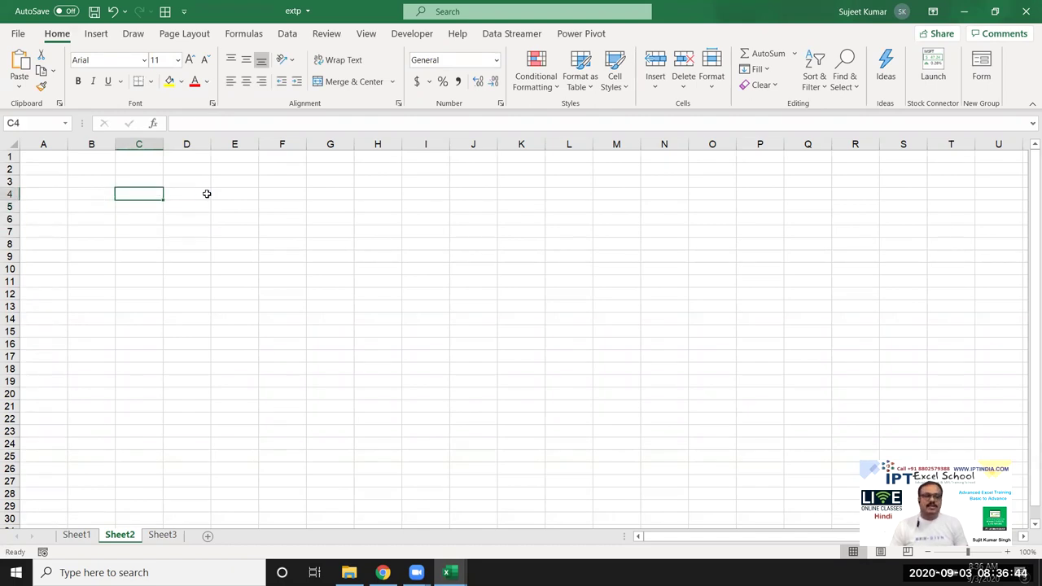
{"action": "left_click", "coordinate": [92, 169]}
{"action": "type", "text": "1524"}
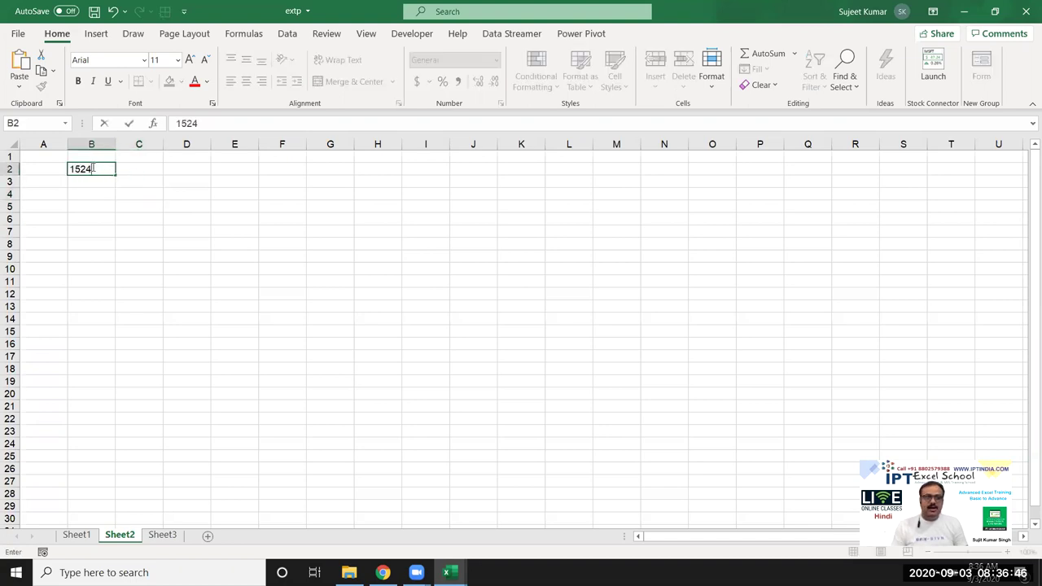
{"action": "key", "text": "Return"}
{"action": "left_click", "coordinate": [95, 167]}
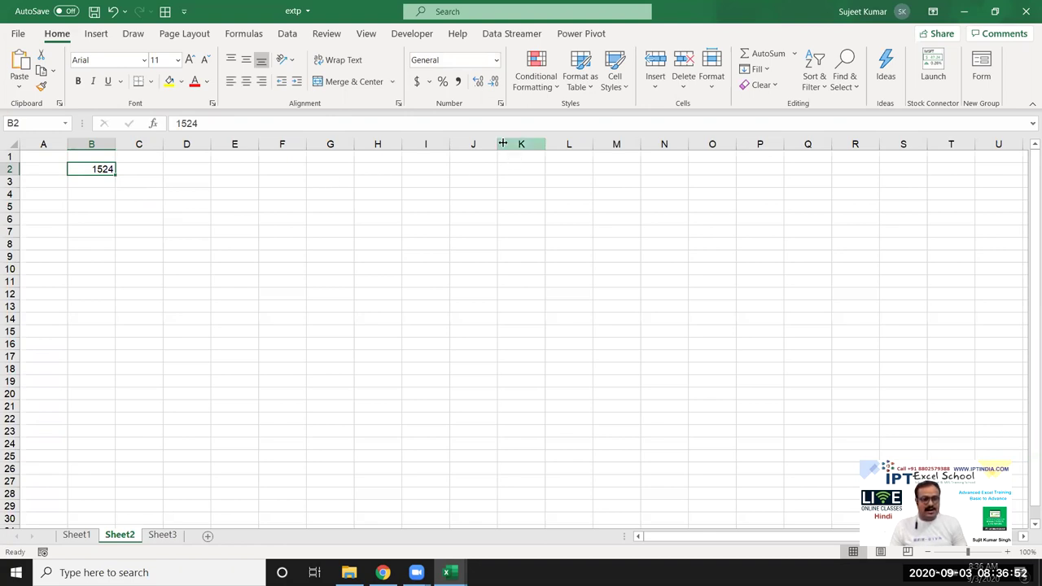
{"action": "left_click", "coordinate": [459, 82]}
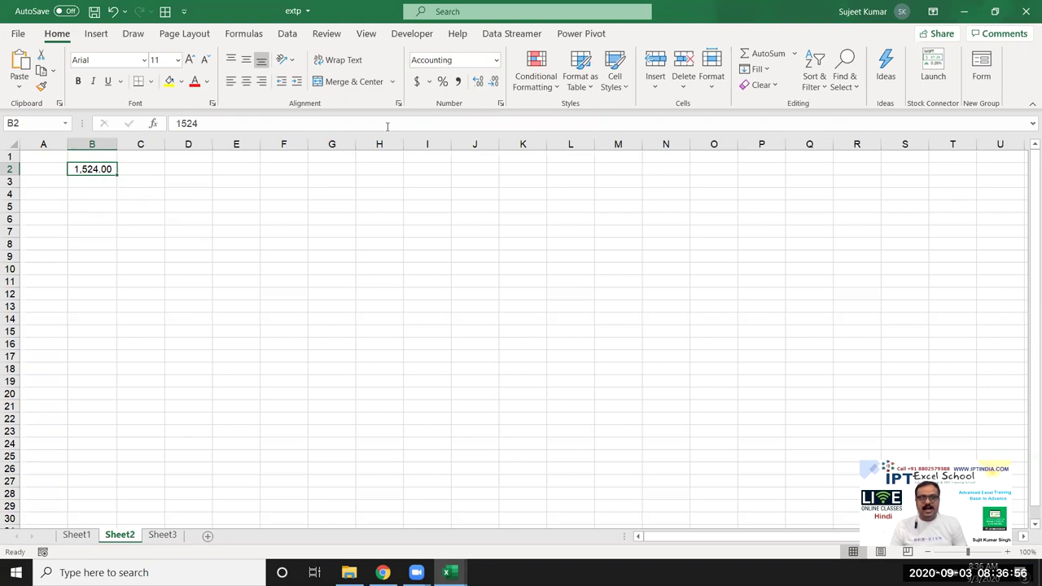
{"action": "left_click", "coordinate": [478, 82]}
{"action": "left_click", "coordinate": [478, 82]}
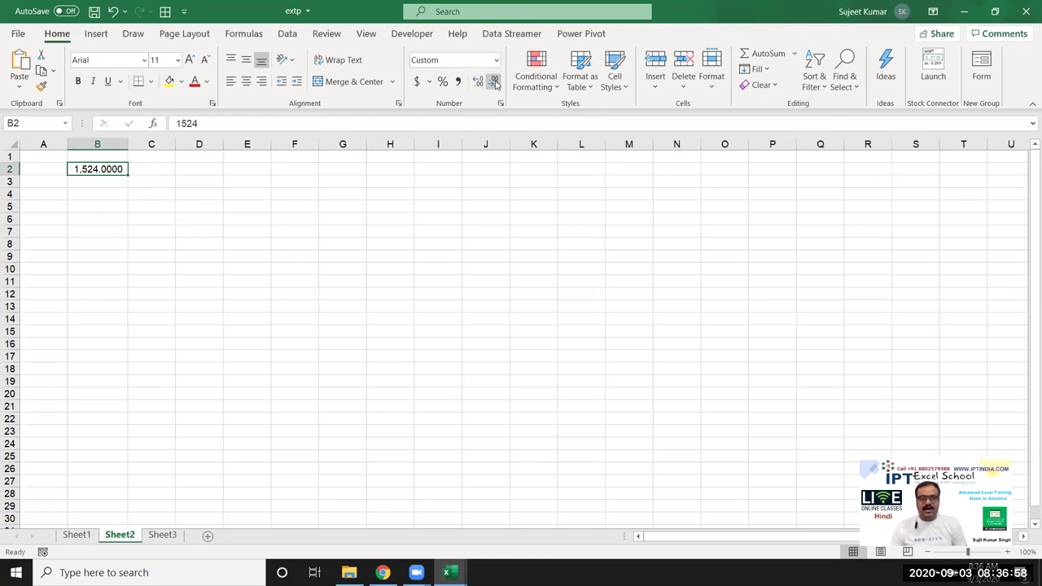
{"action": "left_click", "coordinate": [495, 82]}
{"action": "left_click", "coordinate": [495, 82]}
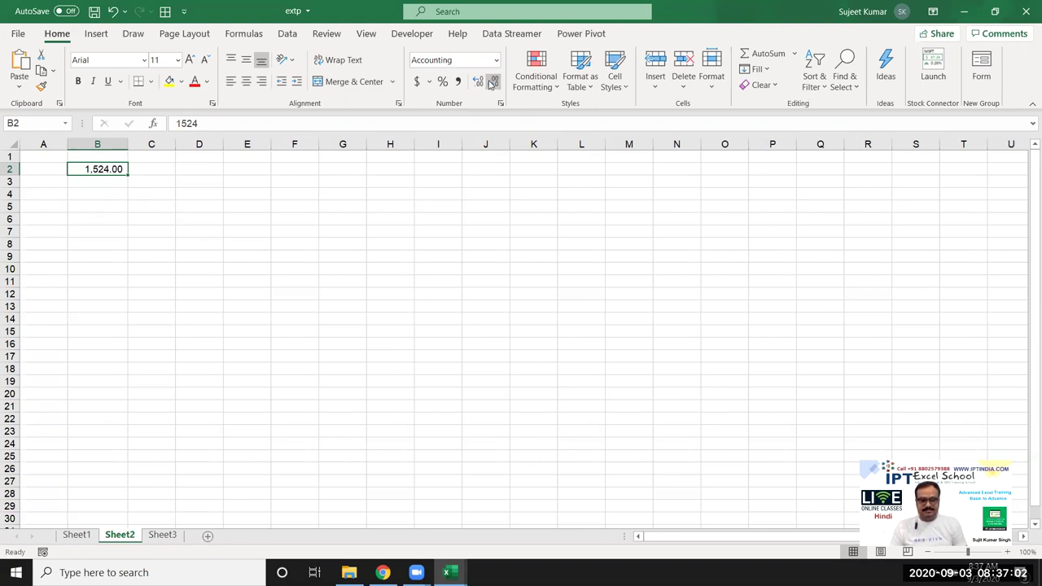
{"action": "left_click", "coordinate": [428, 82]}
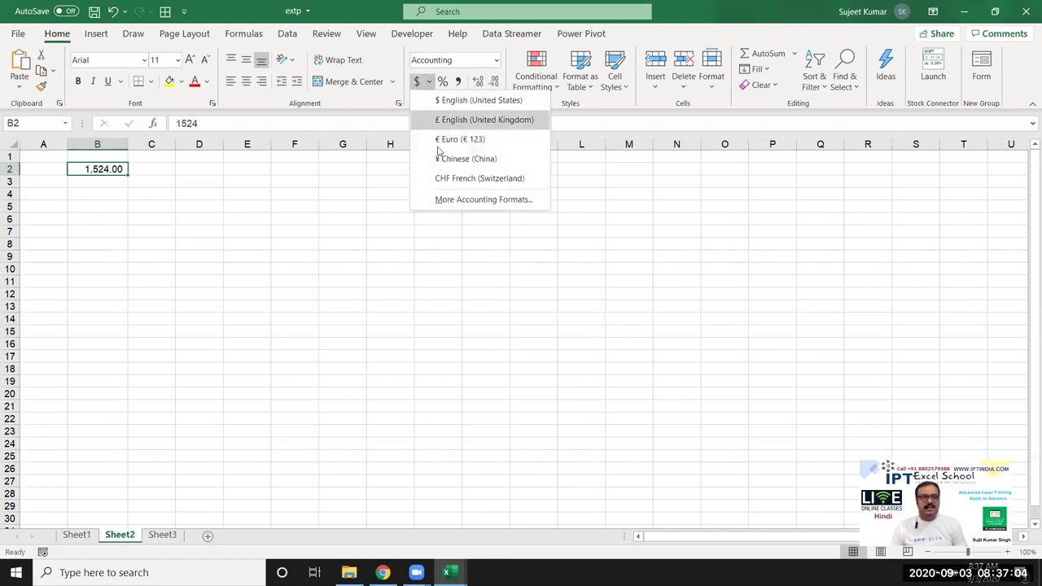
{"action": "left_click", "coordinate": [102, 171]}
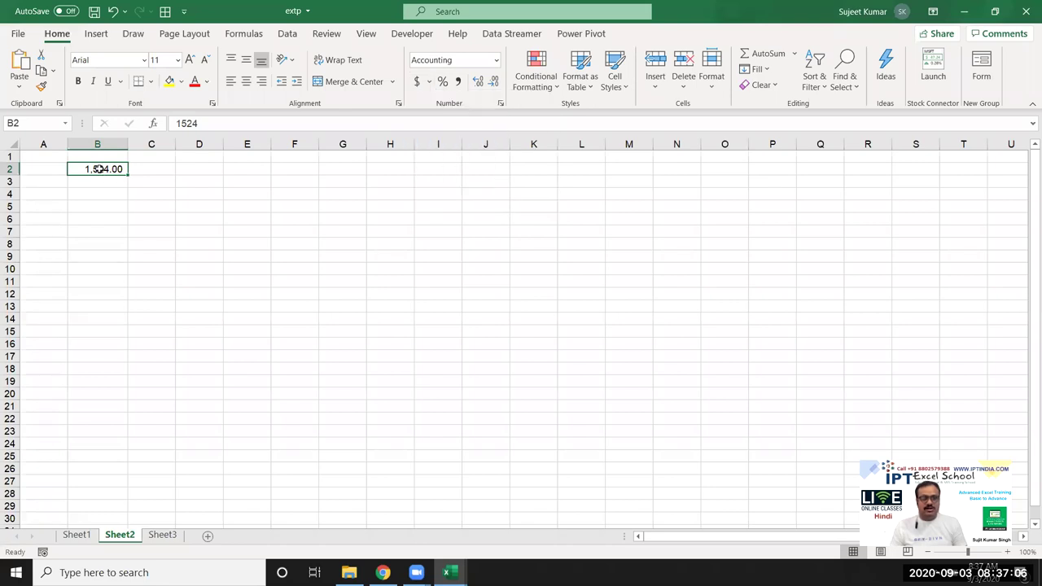
{"action": "left_click", "coordinate": [496, 64]}
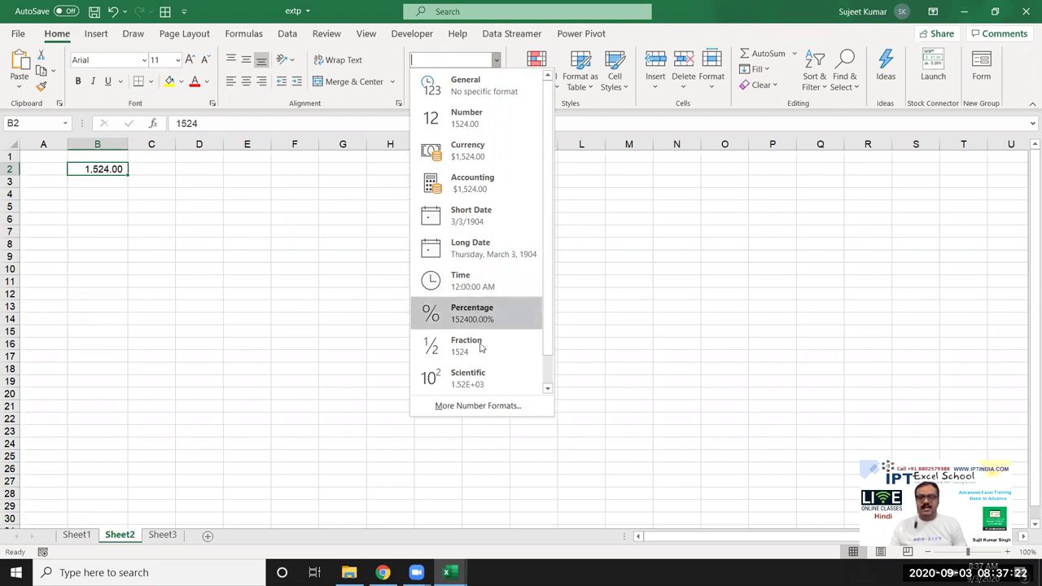
{"action": "scroll", "coordinate": [502, 364], "scroll_direction": "down", "scroll_amount": 1}
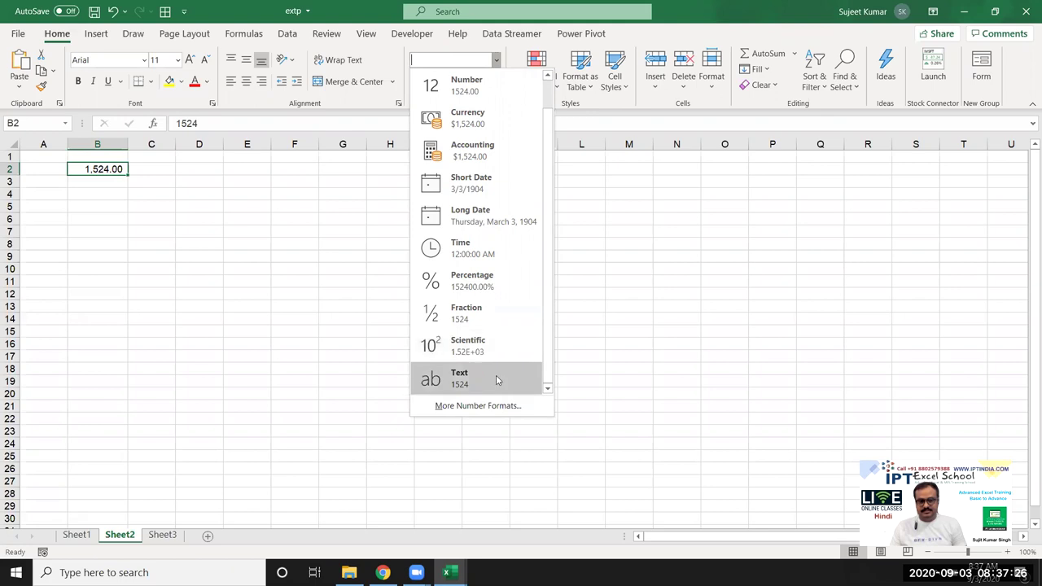
{"action": "key", "text": "Escape"}
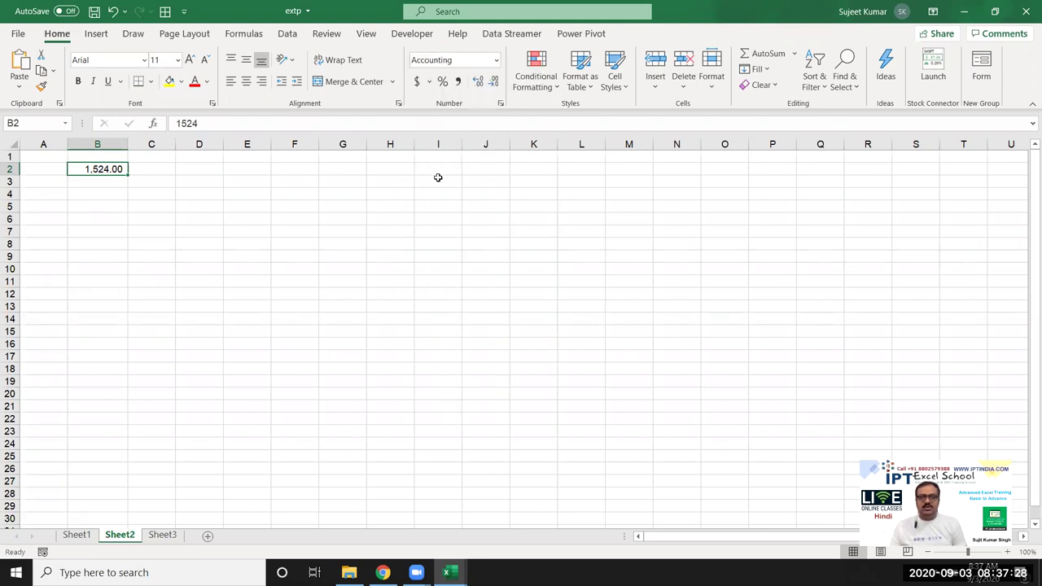
Format B2 as Number with 2 decimal places and enter -85,145.
{"action": "left_click", "coordinate": [501, 104]}
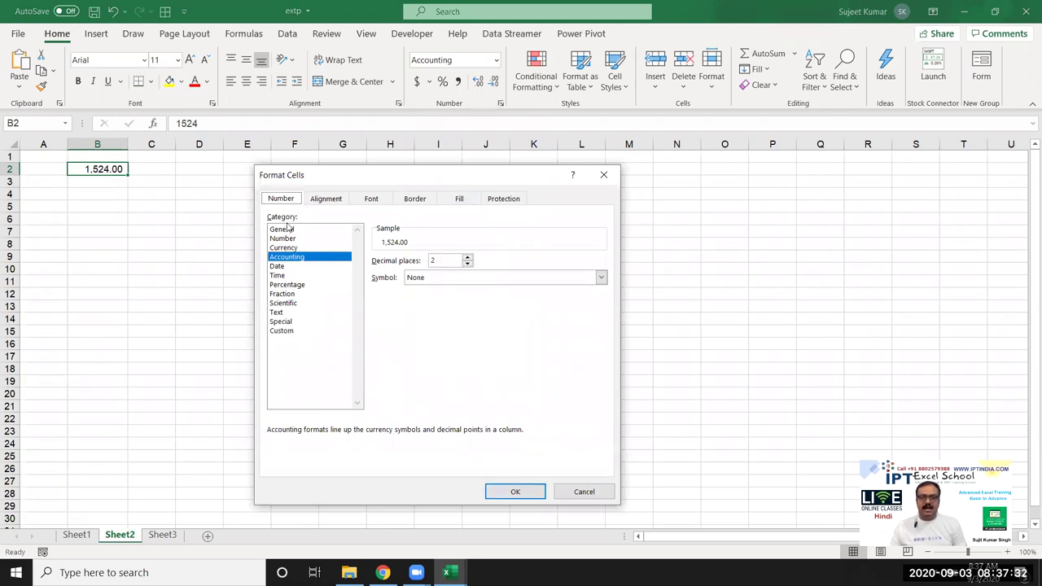
{"action": "left_click_drag", "start_coordinate": [335, 170], "coordinate": [380, 171]}
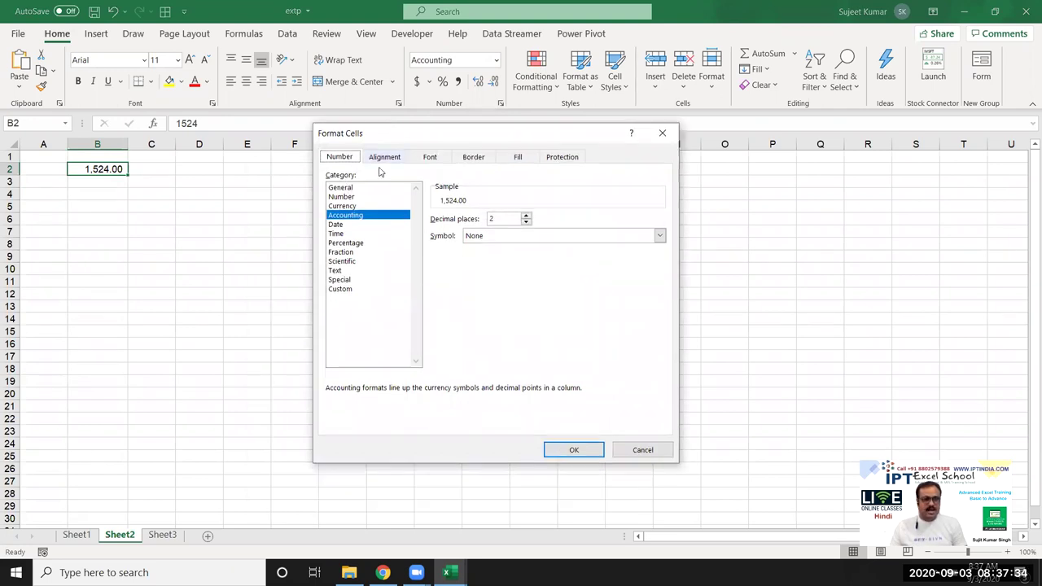
{"action": "left_click", "coordinate": [373, 188]}
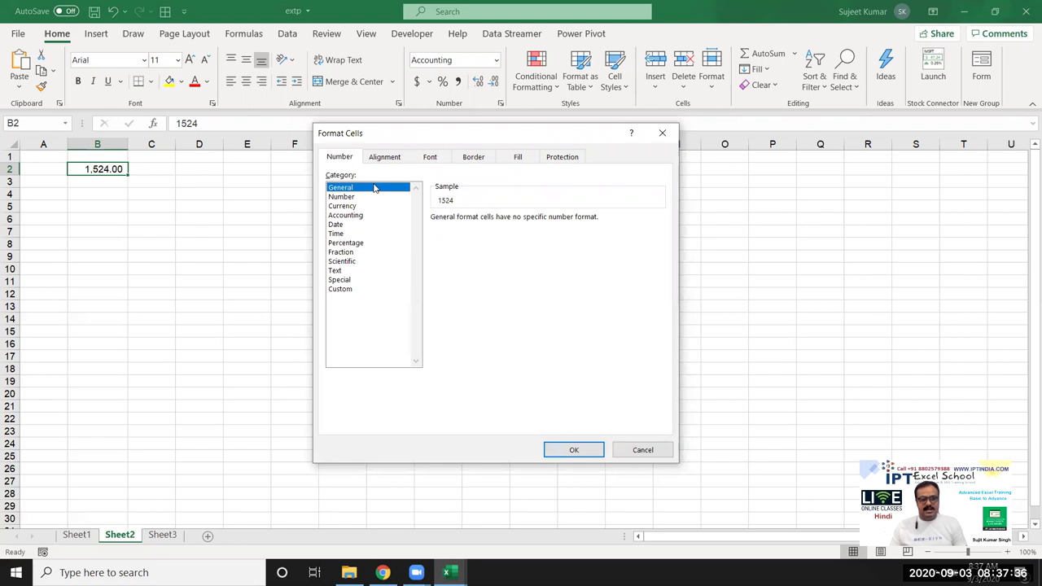
{"action": "left_click", "coordinate": [362, 197]}
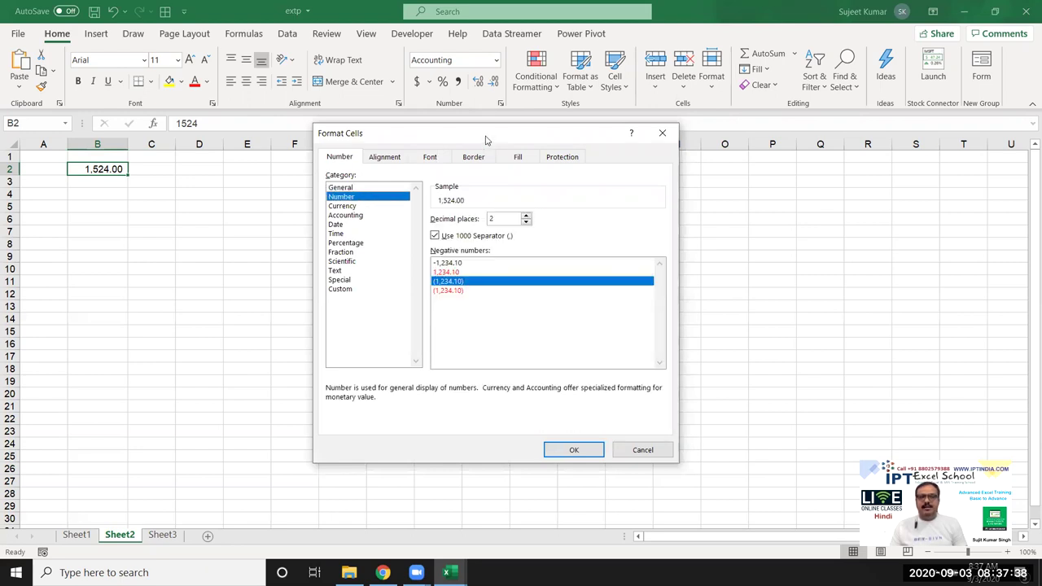
{"action": "left_click_drag", "start_coordinate": [479, 133], "coordinate": [332, 131]}
{"action": "double_click", "coordinate": [345, 218]}
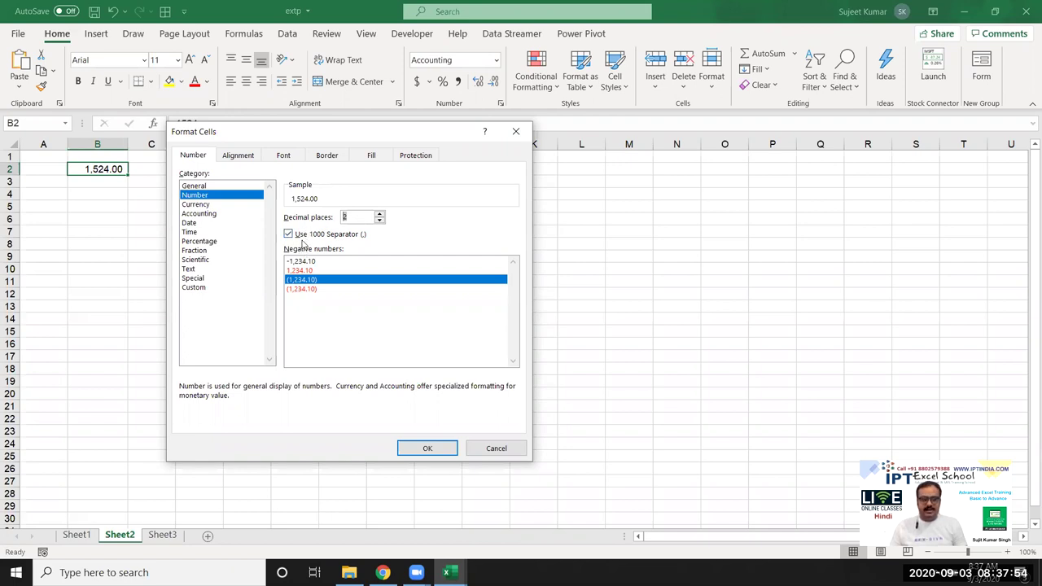
{"action": "left_click", "coordinate": [306, 261]}
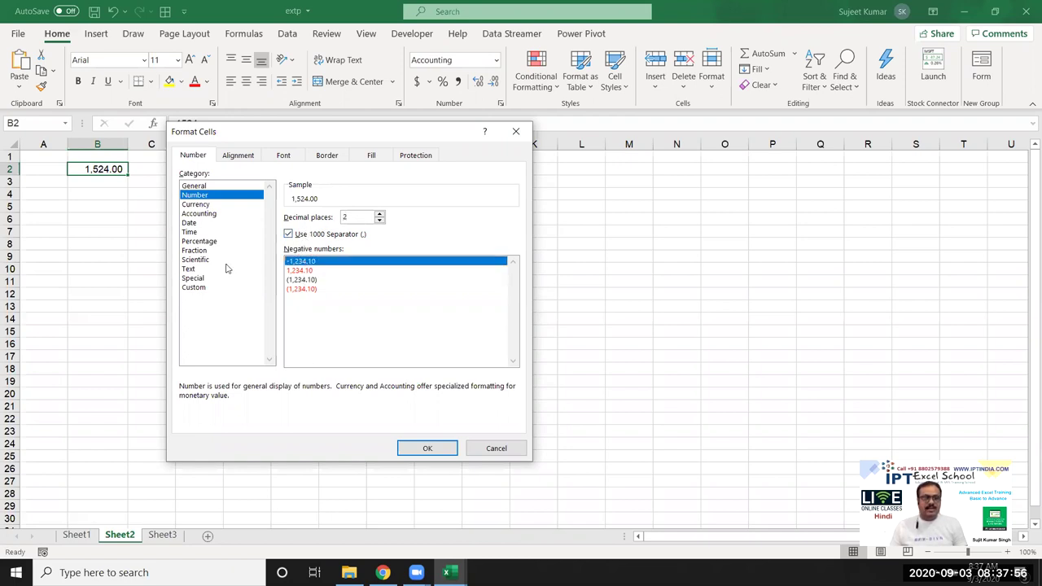
{"action": "left_click", "coordinate": [452, 447]}
{"action": "type", "text": "-85,145"}
{"action": "key", "text": "Return"}
Change B2's negative-number style to show negatives in red.
{"action": "left_click", "coordinate": [117, 167]}
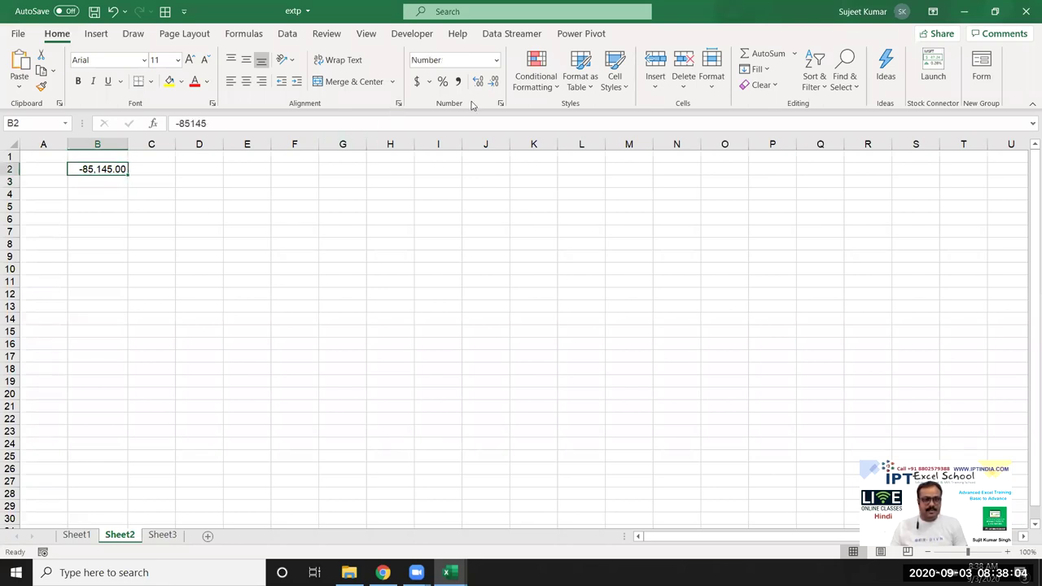
{"action": "left_click", "coordinate": [499, 107]}
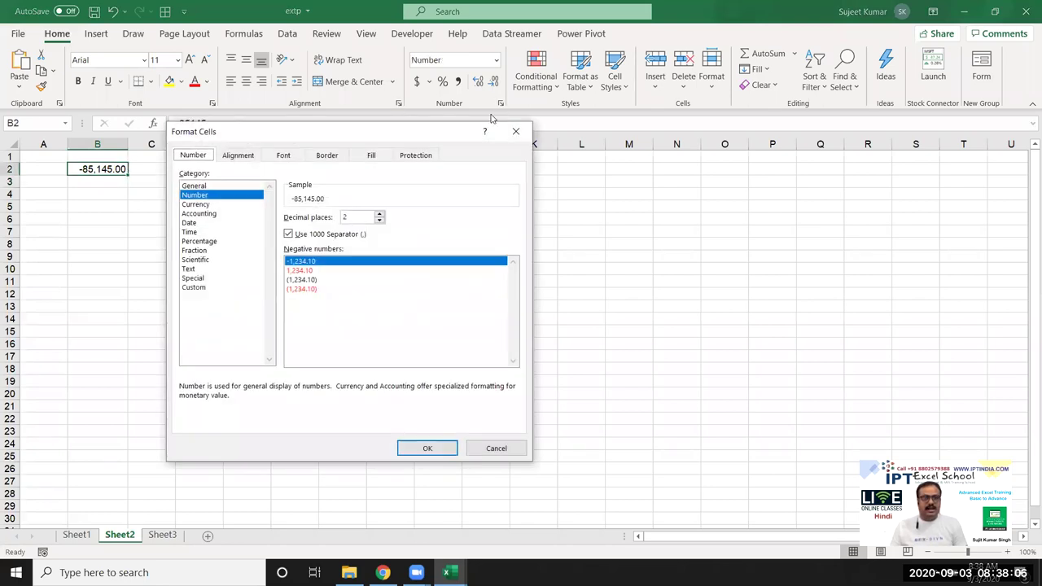
{"action": "left_click", "coordinate": [302, 270]}
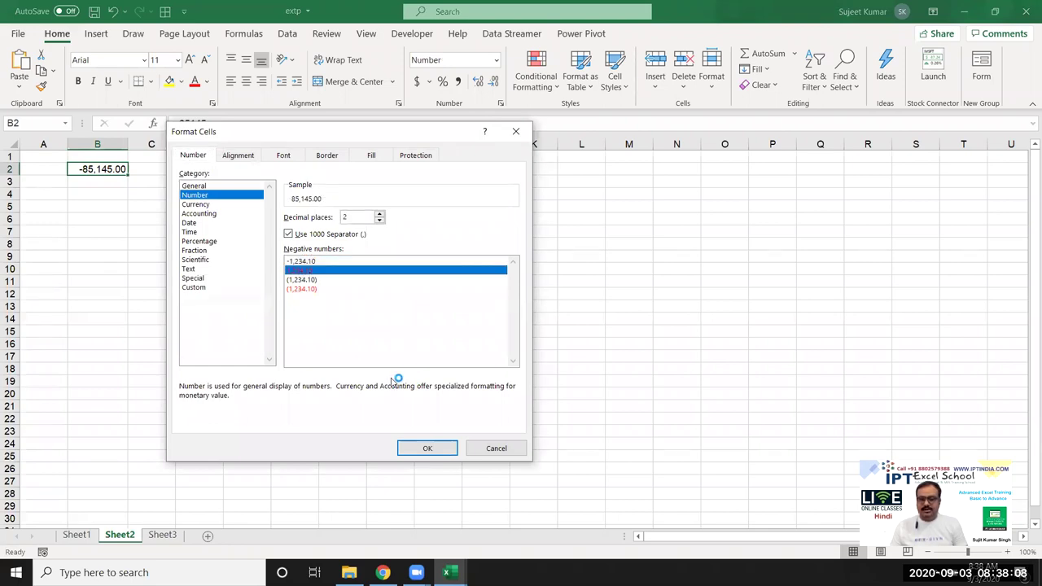
{"action": "left_click", "coordinate": [441, 450]}
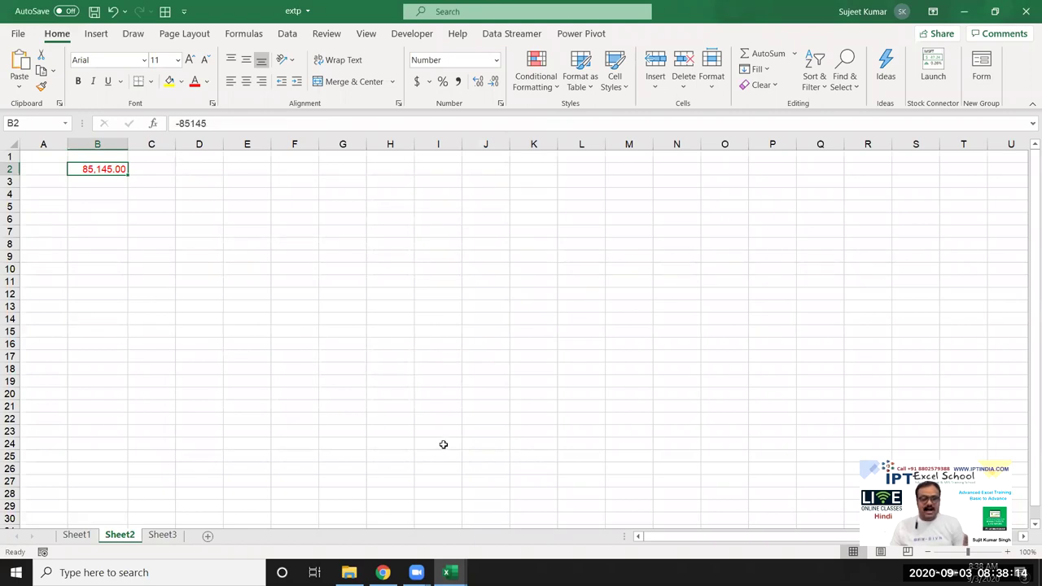
Enter 80 in B2, then overwrite it with -80.
{"action": "type", "text": "80"}
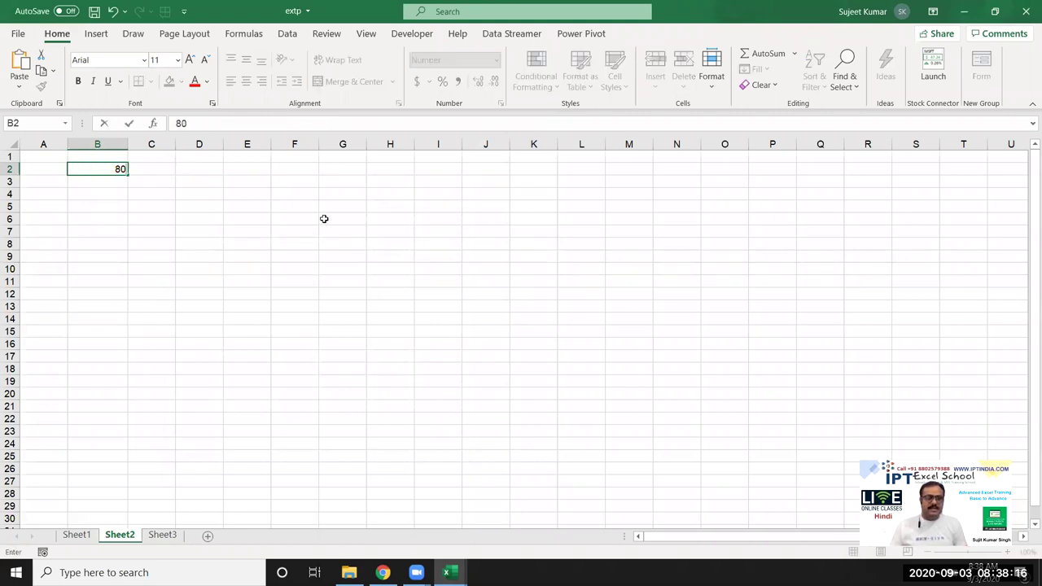
{"action": "key", "text": "Return"}
{"action": "key", "text": "Up"}
{"action": "type", "text": "-80"}
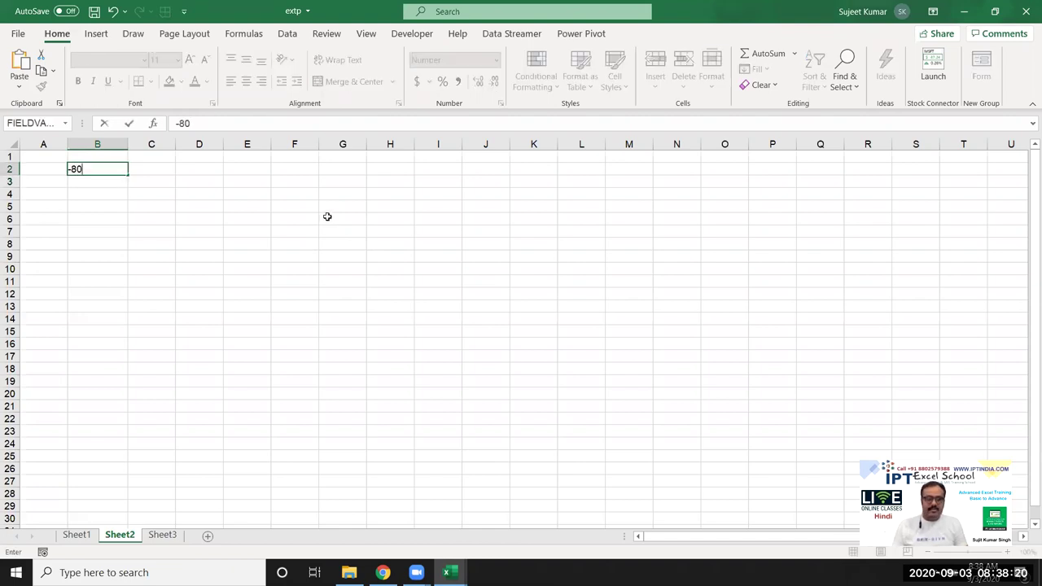
{"action": "key", "text": "Return"}
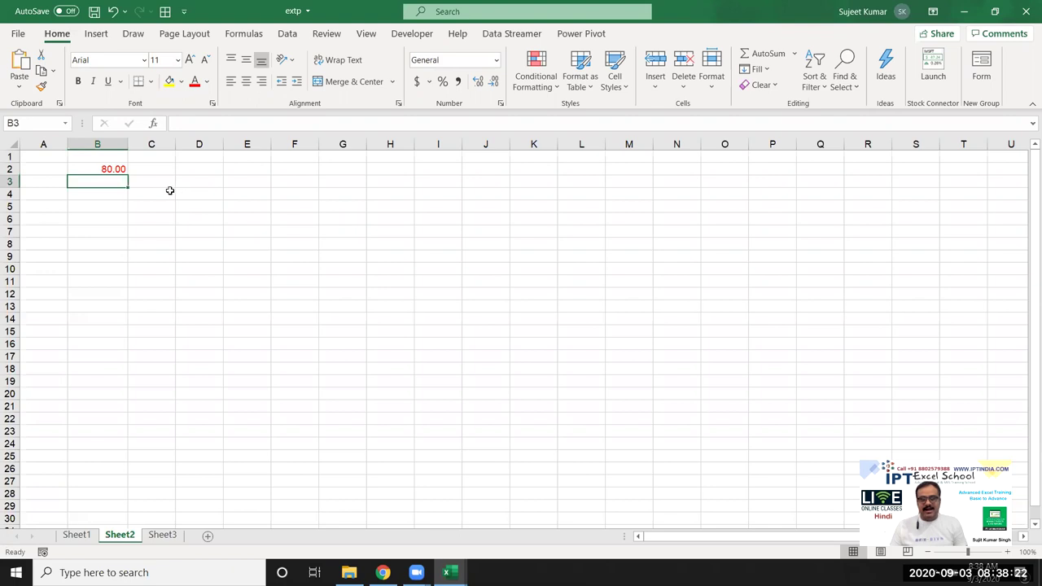
{"action": "left_click", "coordinate": [170, 191]}
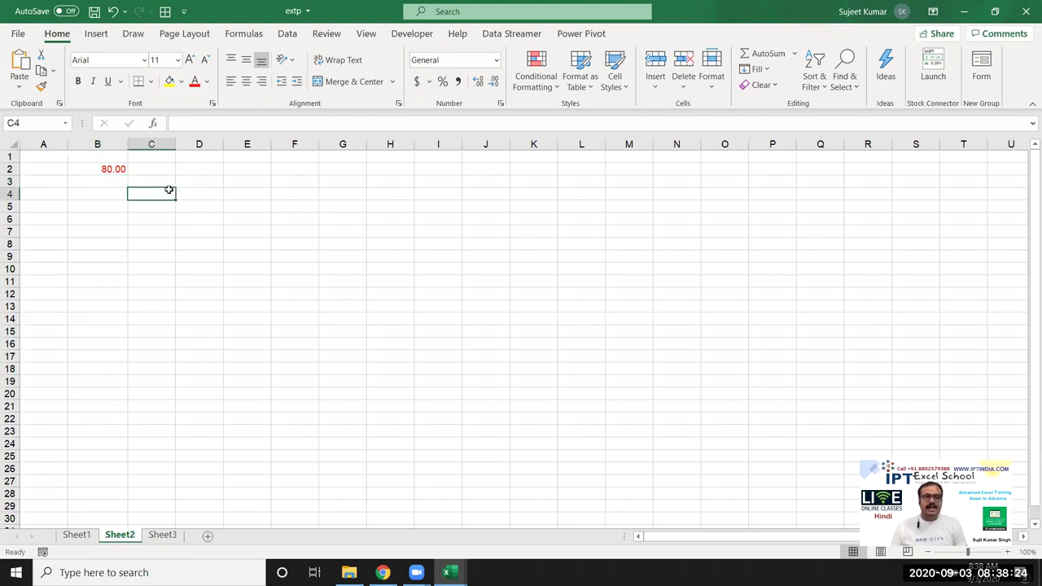
{"action": "type", "text": "="}
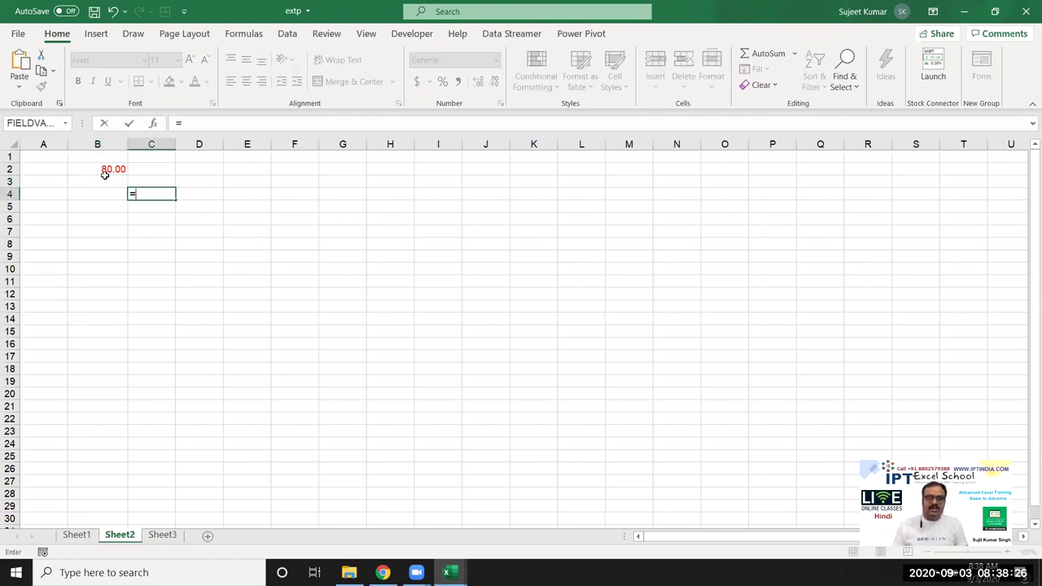
{"action": "left_click", "coordinate": [102, 170]}
{"action": "type", "text": "+50"}
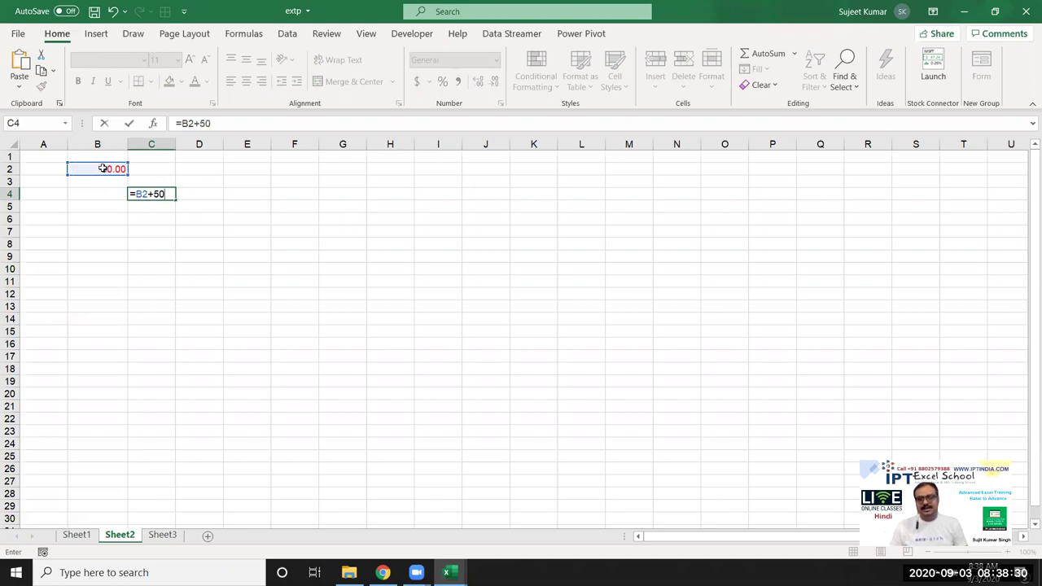
{"action": "key", "text": "Return"}
{"action": "key", "text": "Up"}
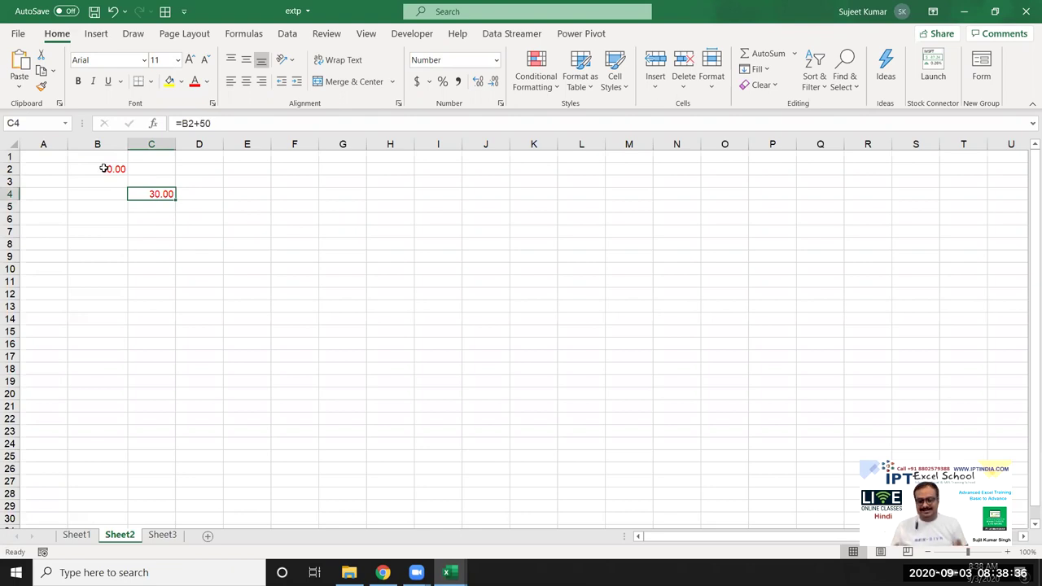
{"action": "key", "text": "Delete"}
{"action": "key", "text": "Left"}
{"action": "key", "text": "Up"}
{"action": "left_click", "coordinate": [103, 168]}
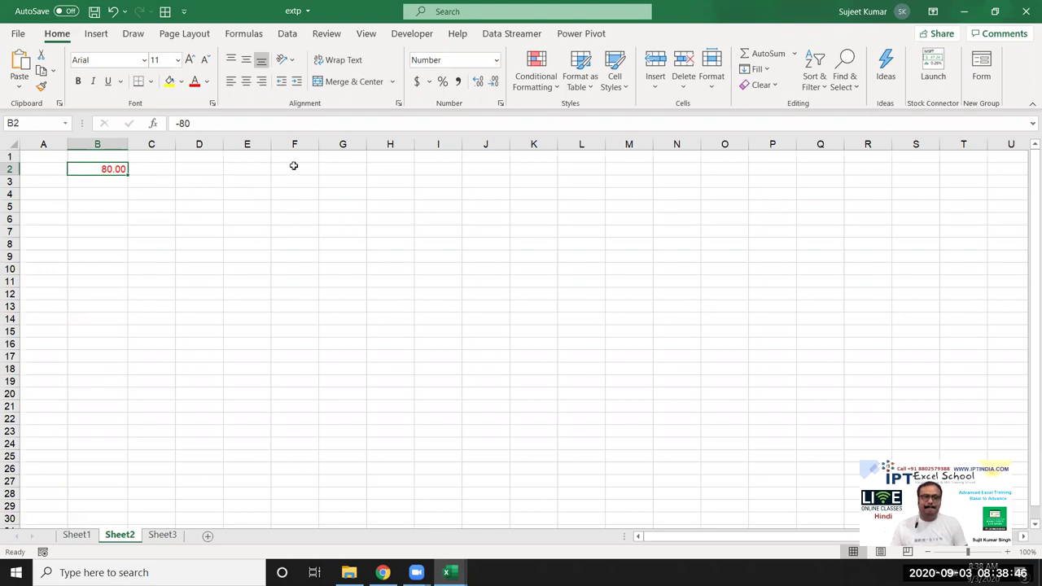
Switch B2's negative style to parentheses, then to red parentheses, showing (80.00).
{"action": "left_click", "coordinate": [501, 104]}
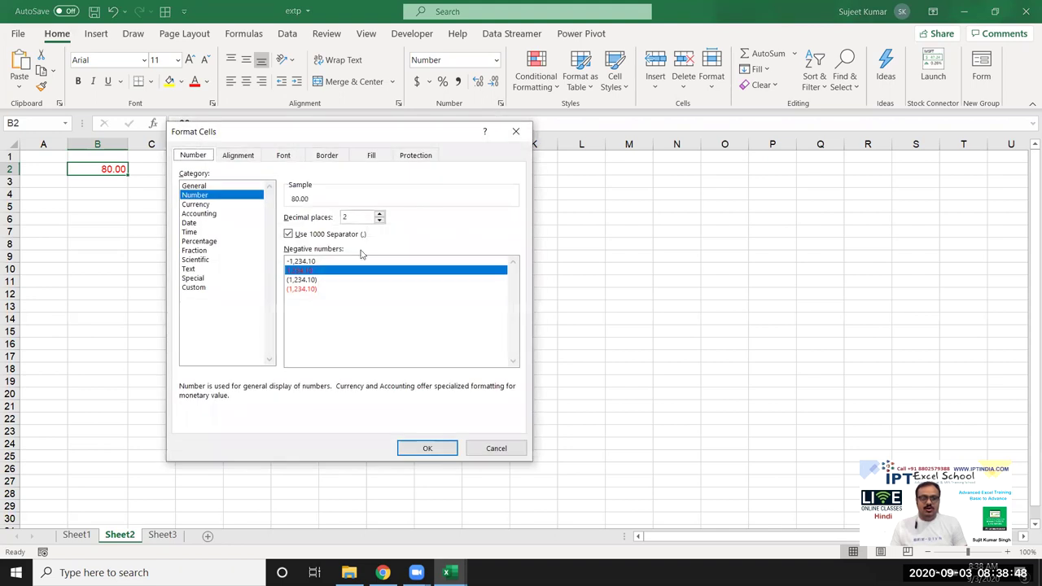
{"action": "left_click", "coordinate": [312, 282]}
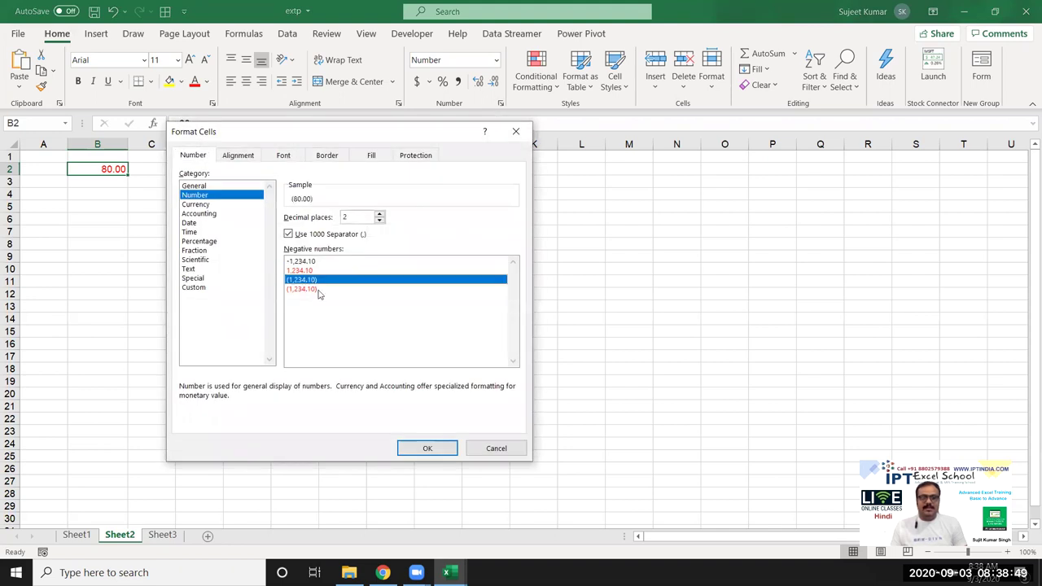
{"action": "left_click", "coordinate": [429, 449]}
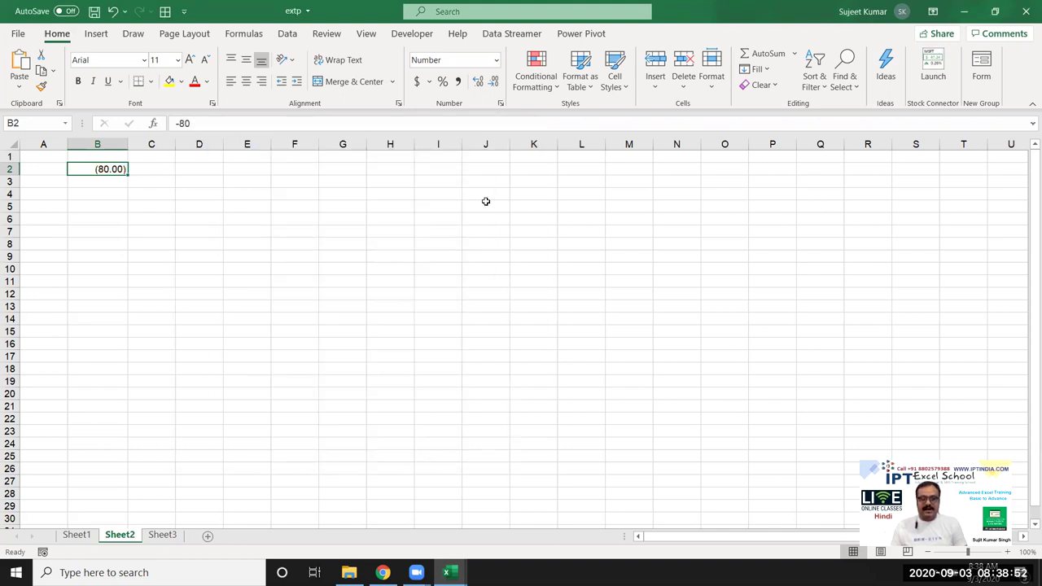
{"action": "left_click", "coordinate": [500, 104]}
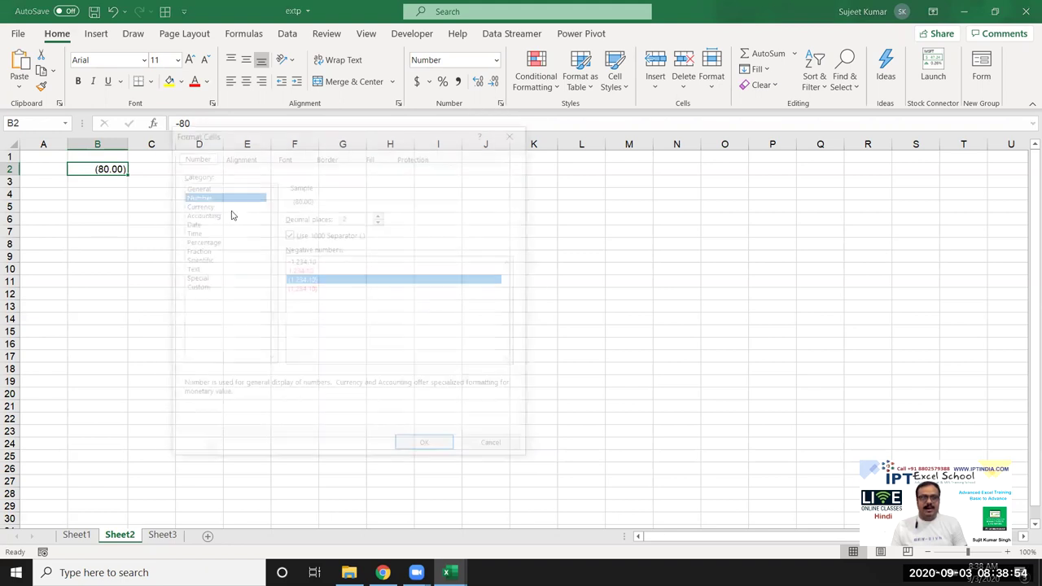
{"action": "left_click", "coordinate": [300, 289]}
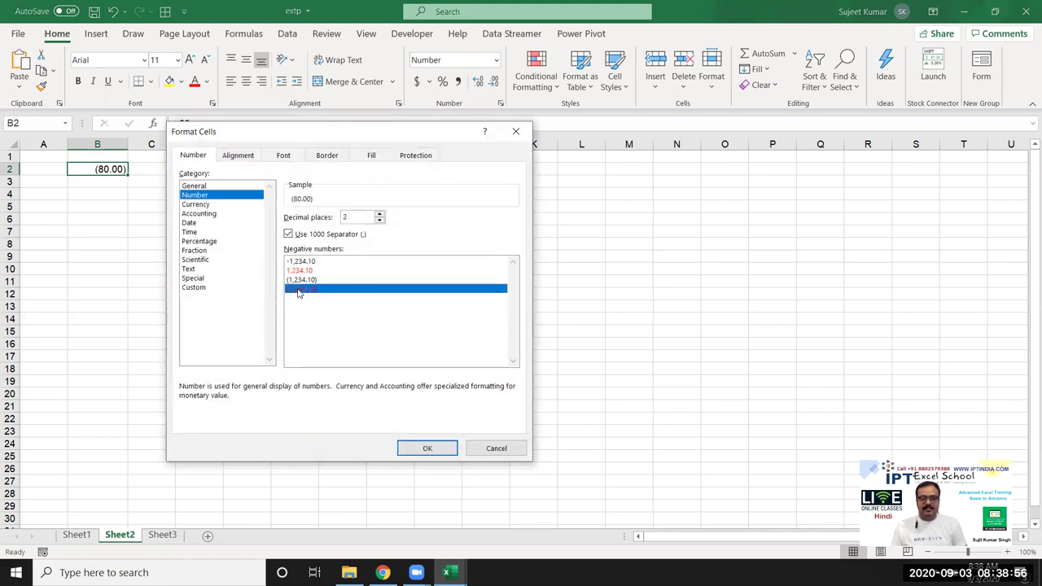
{"action": "left_click", "coordinate": [434, 451]}
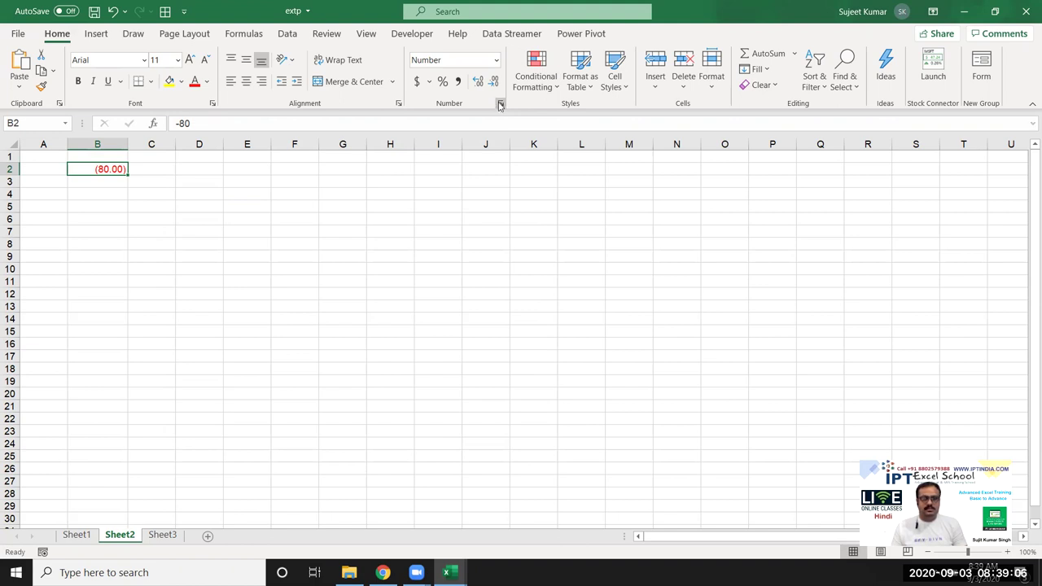
Apply the Currency format with the ₹ Hindi symbol to B2.
{"action": "left_click", "coordinate": [500, 104]}
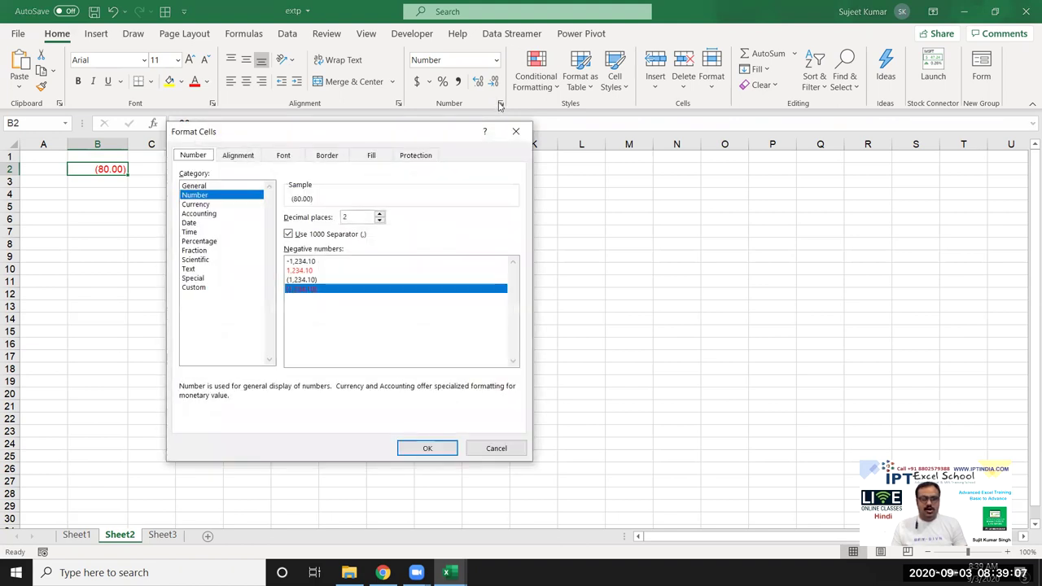
{"action": "left_click", "coordinate": [209, 205]}
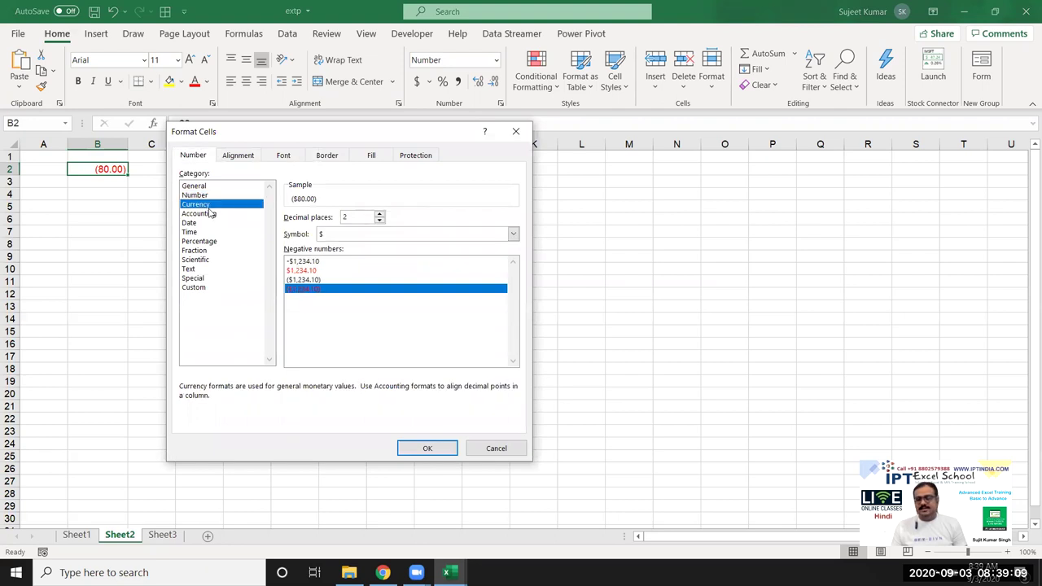
{"action": "left_click", "coordinate": [343, 236]}
{"action": "scroll", "coordinate": [391, 319], "scroll_direction": "down", "scroll_amount": 2}
{"action": "scroll", "coordinate": [389, 333], "scroll_direction": "down", "scroll_amount": 2}
{"action": "scroll", "coordinate": [388, 343], "scroll_direction": "down", "scroll_amount": 2}
{"action": "scroll", "coordinate": [388, 340], "scroll_direction": "down", "scroll_amount": 3}
{"action": "scroll", "coordinate": [388, 337], "scroll_direction": "down", "scroll_amount": 3}
{"action": "scroll", "coordinate": [388, 333], "scroll_direction": "down", "scroll_amount": 2}
{"action": "scroll", "coordinate": [389, 329], "scroll_direction": "down", "scroll_amount": 2}
{"action": "scroll", "coordinate": [388, 329], "scroll_direction": "down", "scroll_amount": 1}
{"action": "scroll", "coordinate": [388, 328], "scroll_direction": "down", "scroll_amount": 1}
{"action": "scroll", "coordinate": [388, 329], "scroll_direction": "down", "scroll_amount": 1}
{"action": "scroll", "coordinate": [389, 329], "scroll_direction": "down", "scroll_amount": 2}
{"action": "scroll", "coordinate": [388, 330], "scroll_direction": "down", "scroll_amount": 3}
{"action": "scroll", "coordinate": [386, 336], "scroll_direction": "down", "scroll_amount": 3}
{"action": "scroll", "coordinate": [391, 342], "scroll_direction": "down", "scroll_amount": 3}
{"action": "scroll", "coordinate": [395, 342], "scroll_direction": "down", "scroll_amount": 3}
{"action": "scroll", "coordinate": [398, 338], "scroll_direction": "down", "scroll_amount": 2}
{"action": "scroll", "coordinate": [401, 337], "scroll_direction": "down", "scroll_amount": 2}
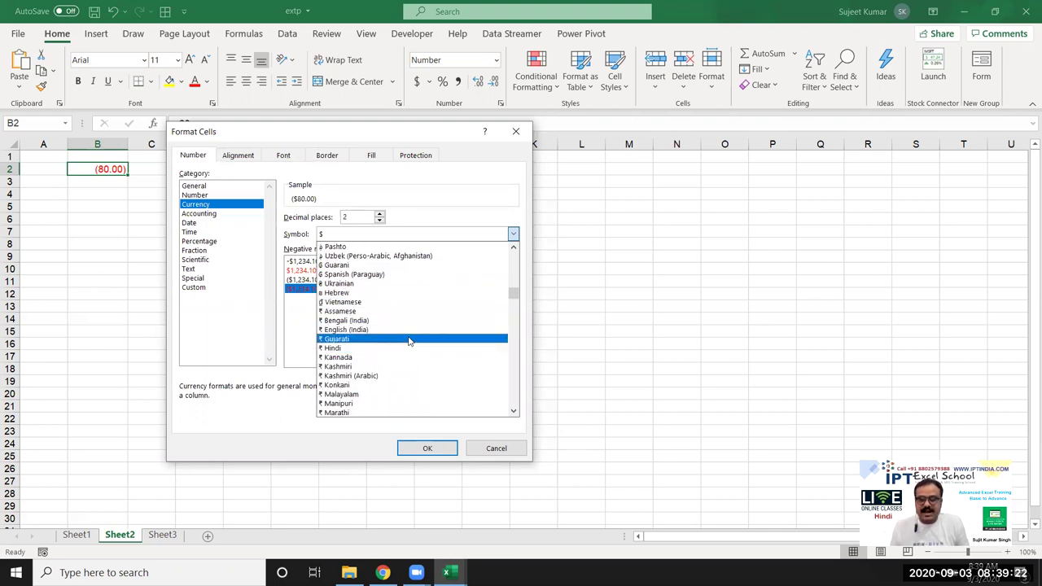
{"action": "scroll", "coordinate": [411, 346], "scroll_direction": "down", "scroll_amount": 3}
{"action": "scroll", "coordinate": [413, 366], "scroll_direction": "down", "scroll_amount": 2}
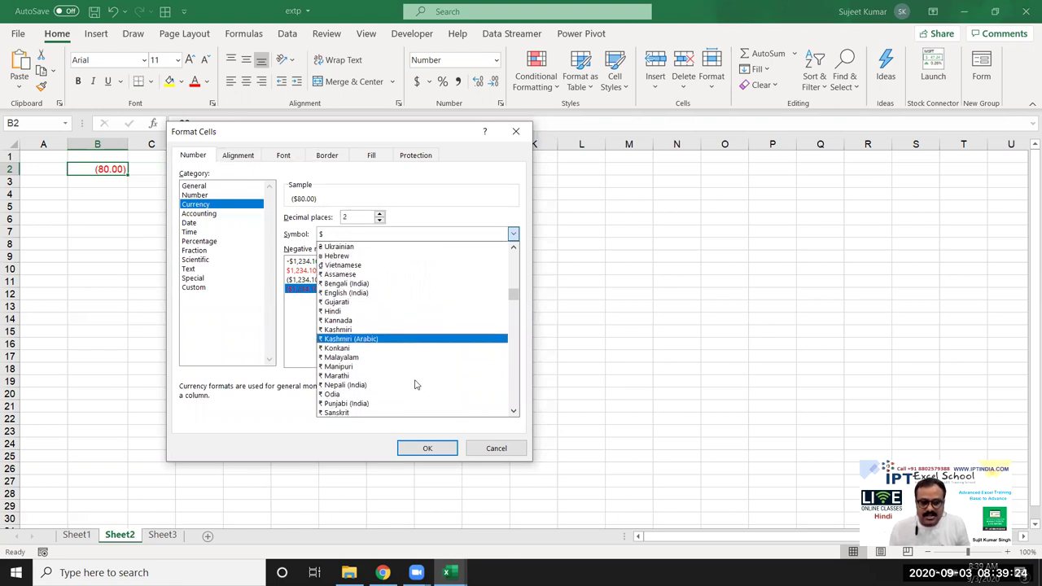
{"action": "scroll", "coordinate": [415, 384], "scroll_direction": "up", "scroll_amount": 1}
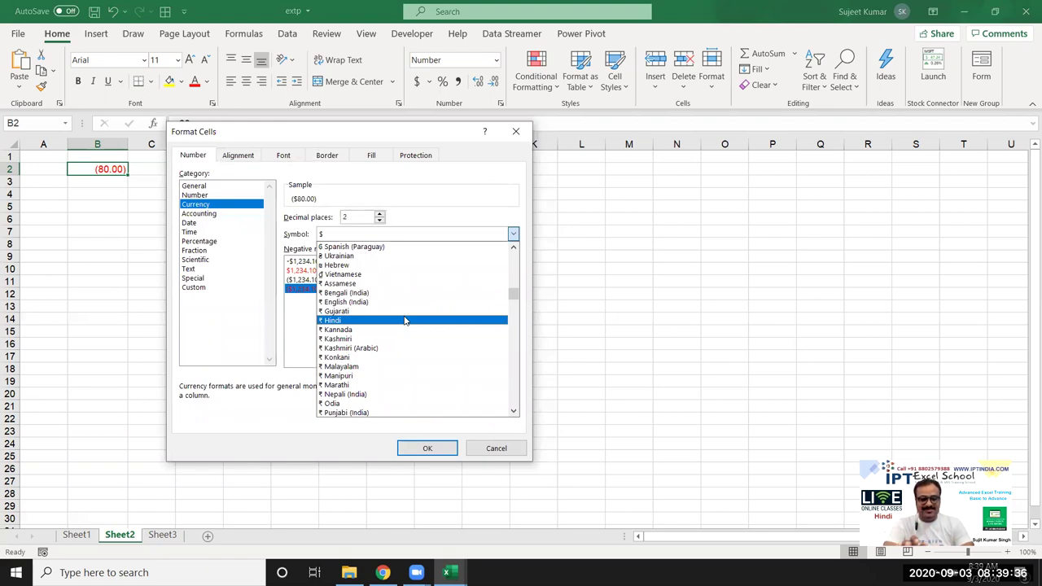
{"action": "key", "text": "Up"}
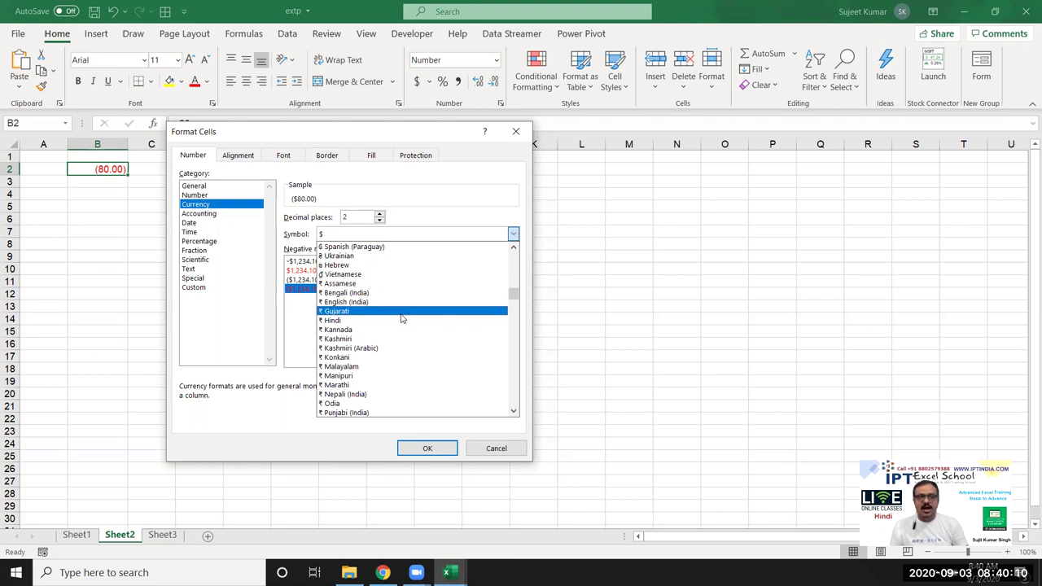
{"action": "left_click", "coordinate": [399, 320]}
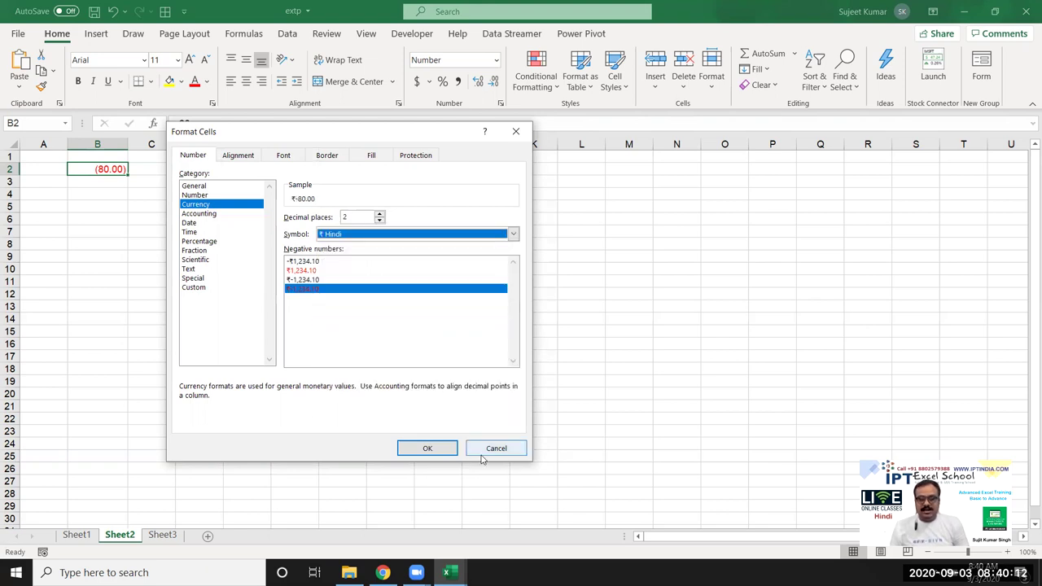
{"action": "left_click", "coordinate": [431, 449]}
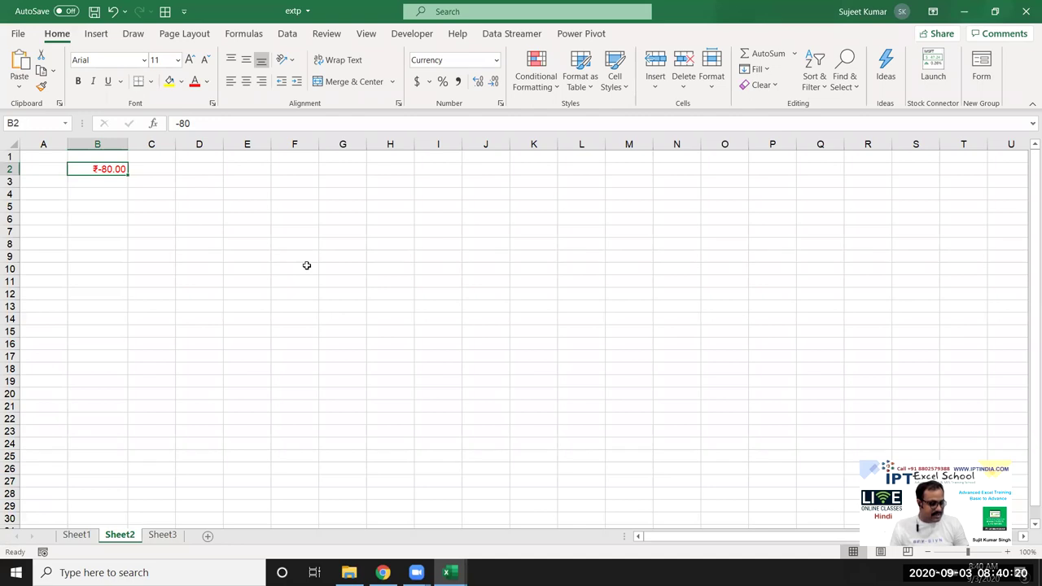
Set B2's currency symbol to INR with the -INR 1,234.10 negative style.
{"action": "left_click", "coordinate": [501, 104]}
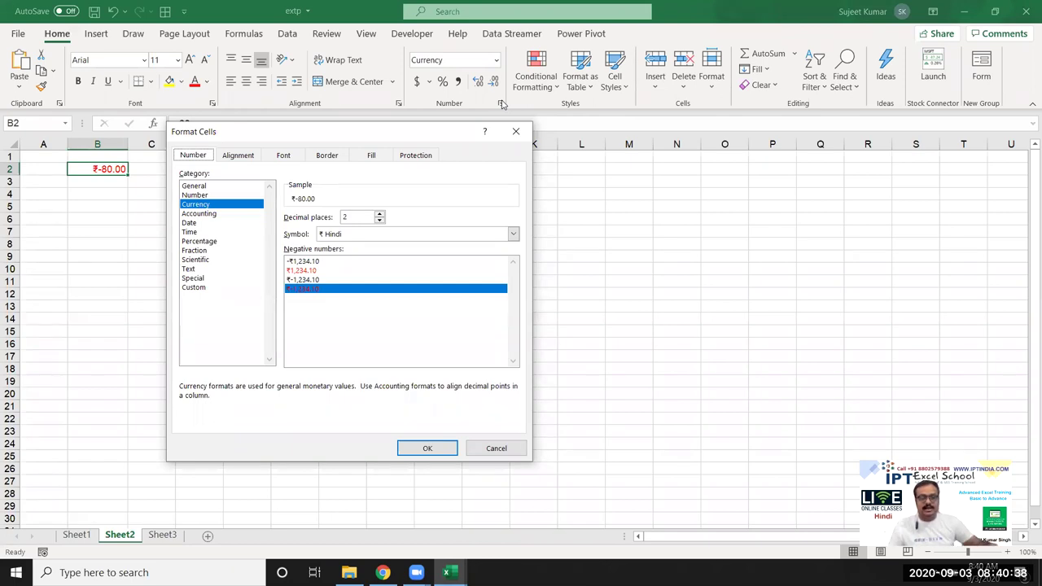
{"action": "left_click", "coordinate": [387, 236]}
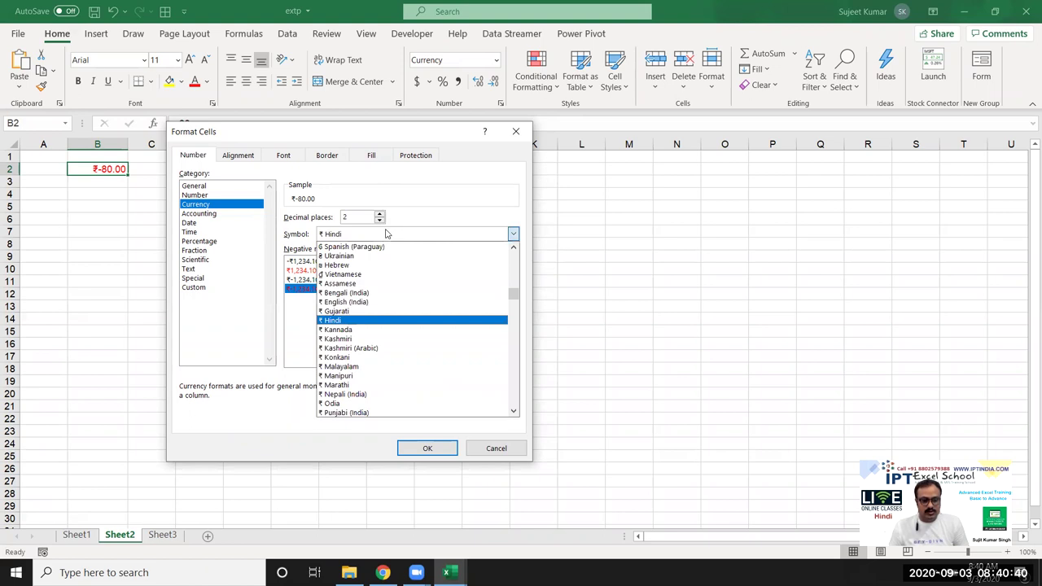
{"action": "type", "text": "INR"}
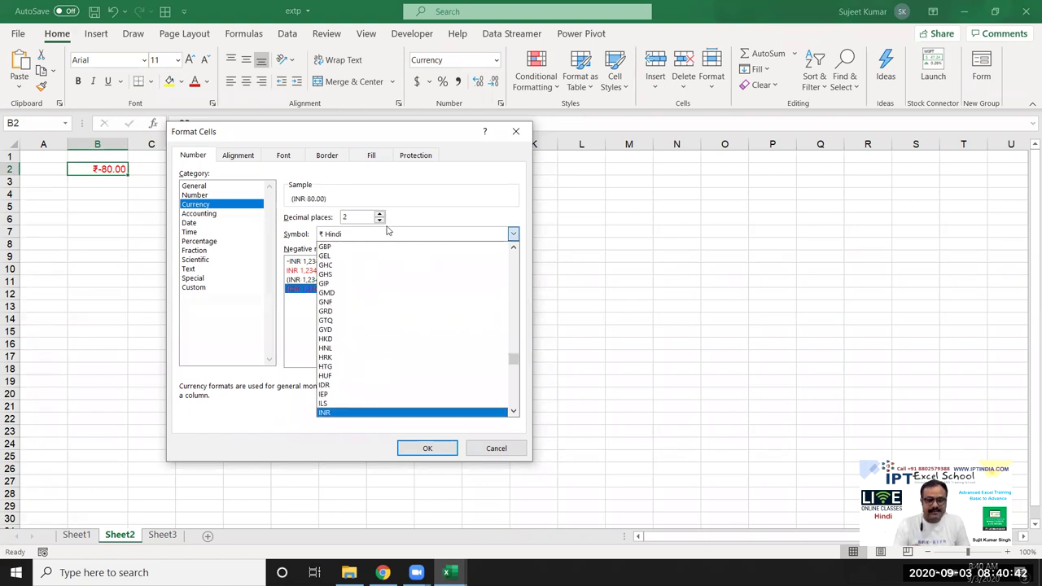
{"action": "key", "text": "Return"}
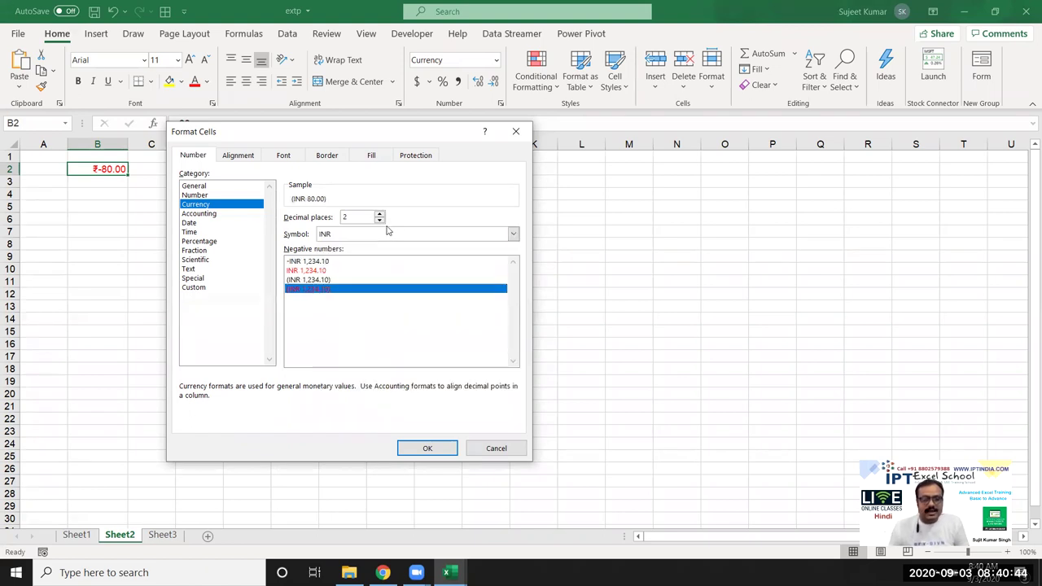
{"action": "left_click", "coordinate": [340, 262]}
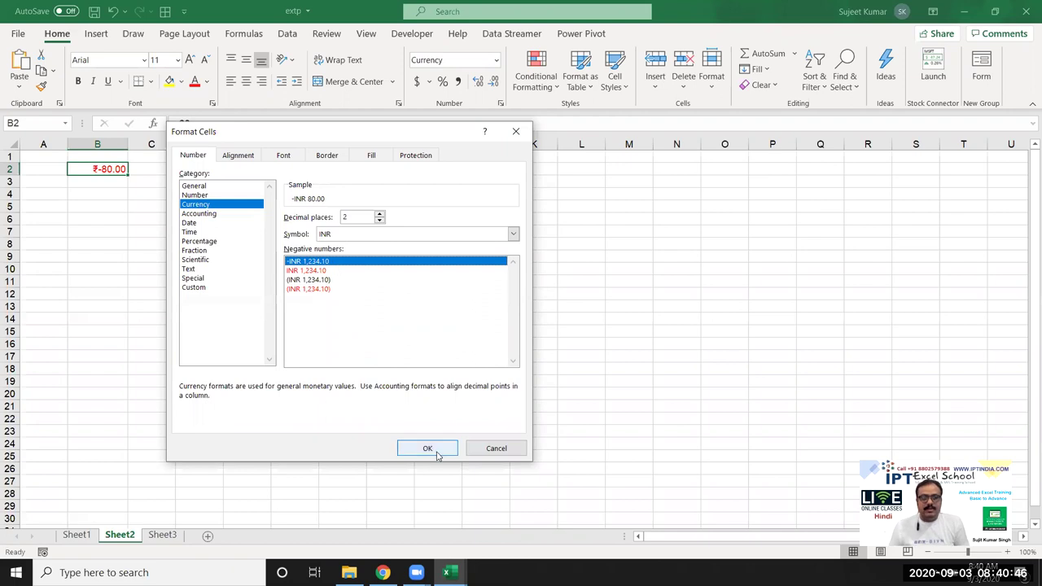
{"action": "left_click", "coordinate": [427, 449]}
Enter 58 in E5 and give it Accounting Number Format, showing $ 58.00.
{"action": "left_click", "coordinate": [268, 208]}
{"action": "type", "text": "58"}
{"action": "key", "text": "Return"}
{"action": "left_click", "coordinate": [263, 205]}
{"action": "left_click", "coordinate": [417, 82]}
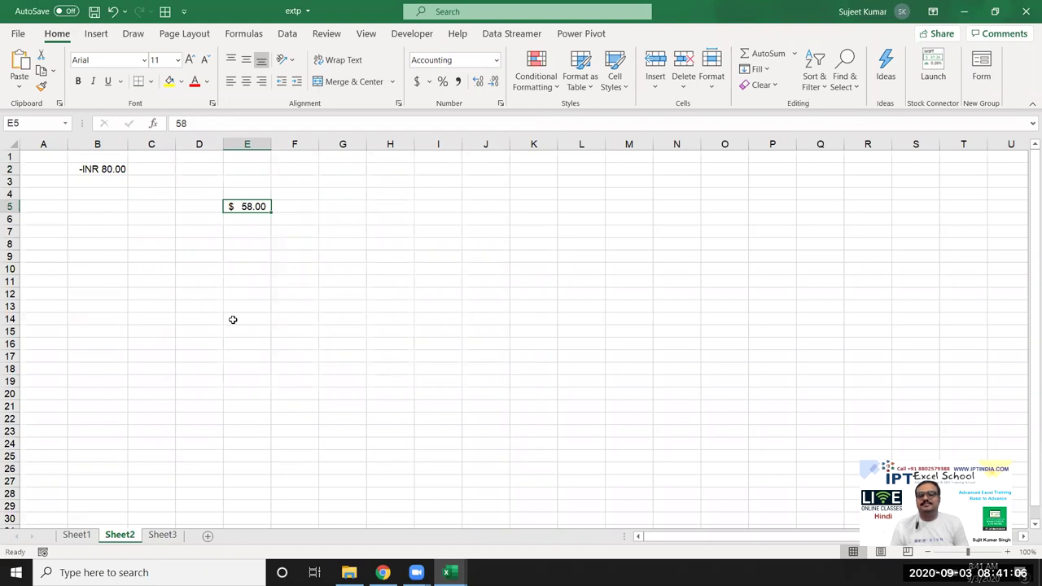
Select rows 1 to 7 and delete the sample values.
{"action": "left_click", "coordinate": [120, 175]}
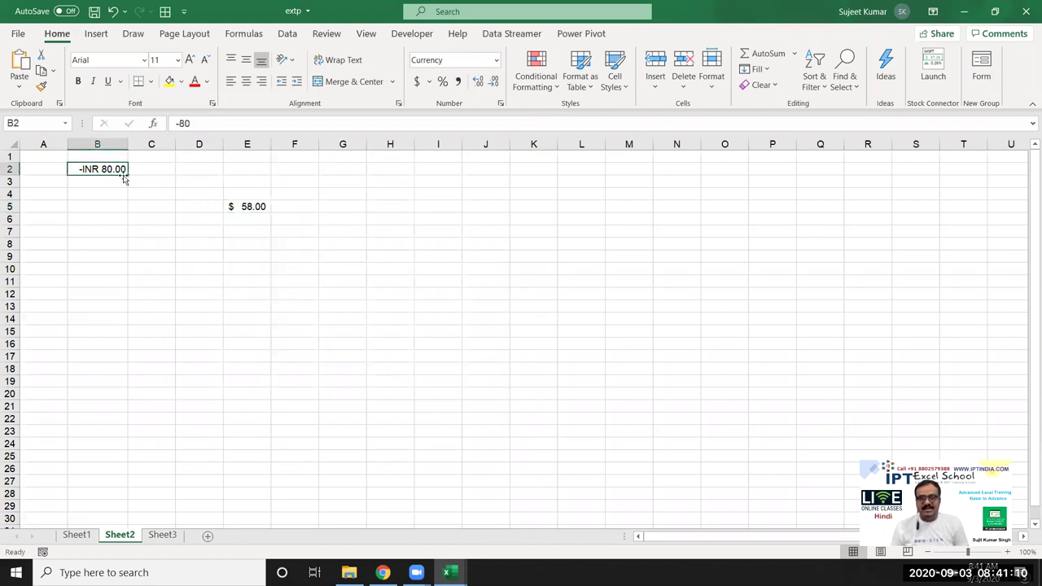
{"action": "left_click_drag", "start_coordinate": [270, 219], "coordinate": [41, 153]}
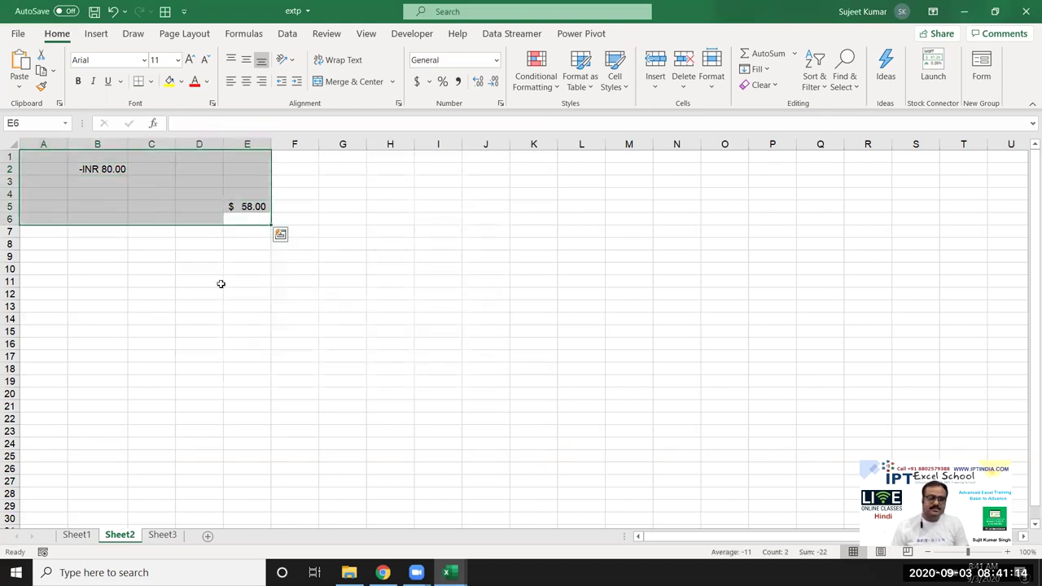
{"action": "left_click_drag", "start_coordinate": [11, 232], "coordinate": [11, 156]}
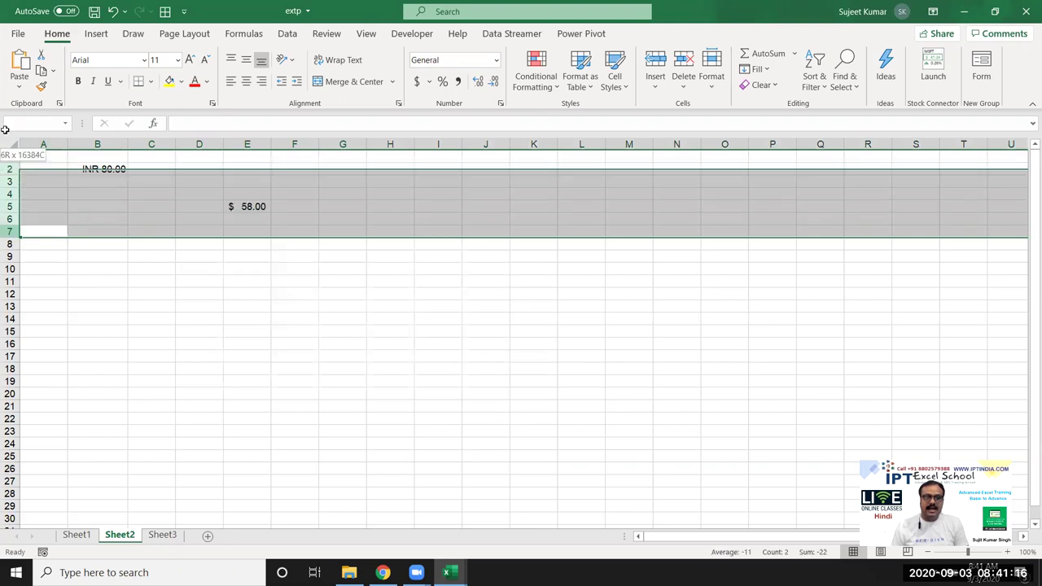
{"action": "key", "text": "Delete"}
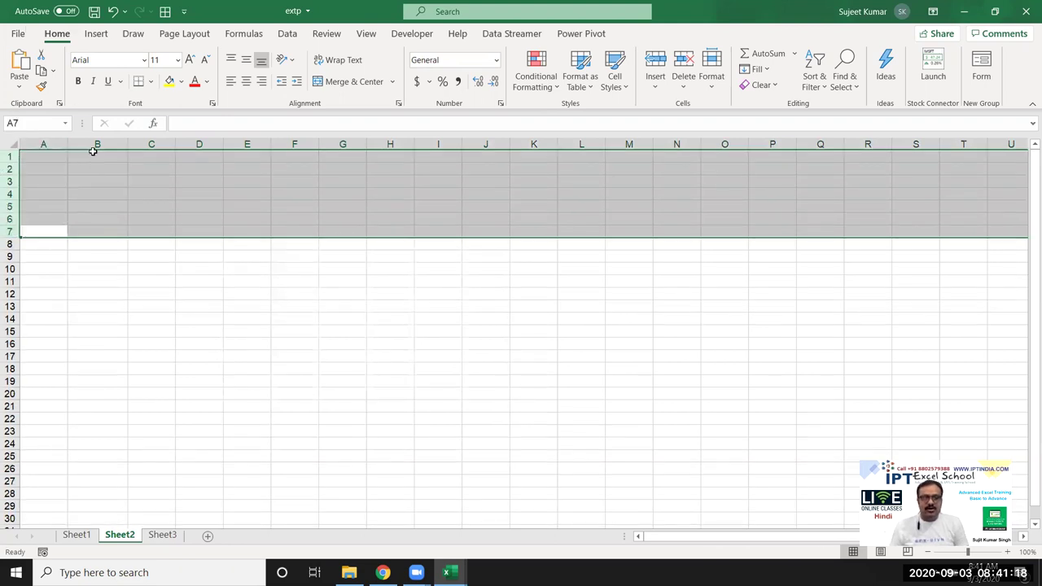
View the Date and Accounting formats in Format Cells, then close it unchanged.
{"action": "left_click", "coordinate": [94, 154]}
{"action": "left_click", "coordinate": [501, 103]}
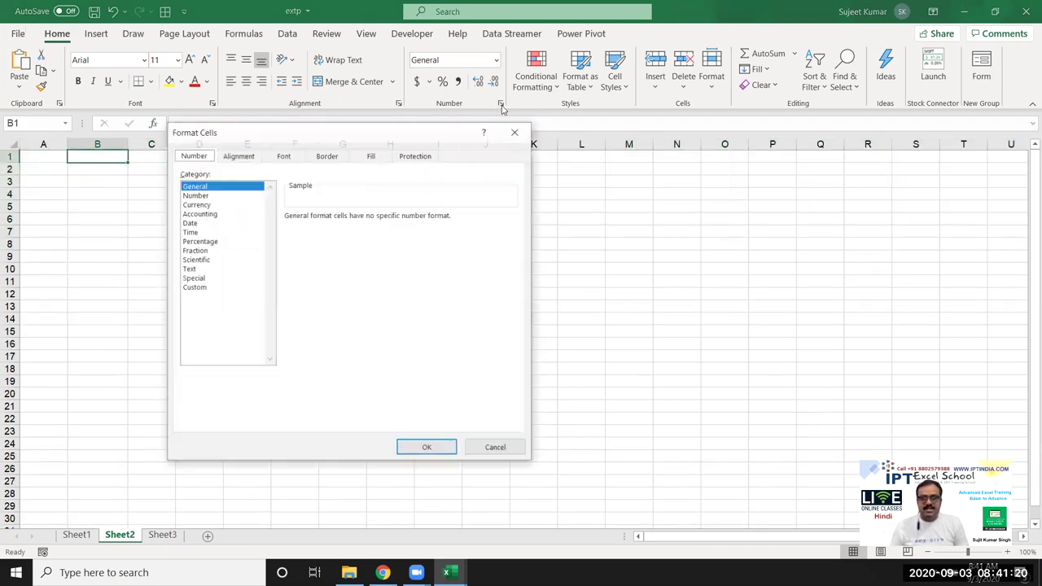
{"action": "left_click", "coordinate": [190, 222]}
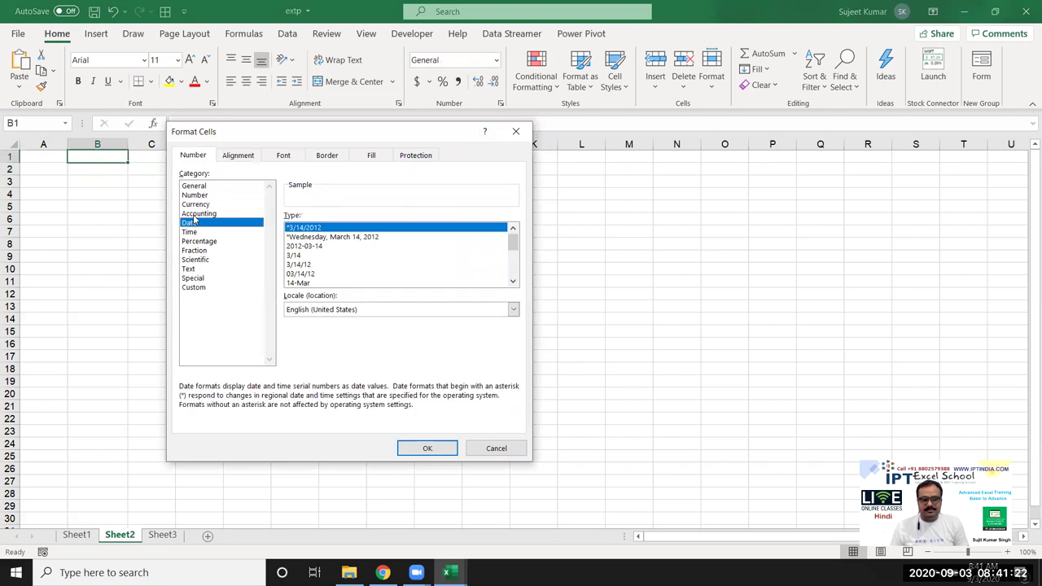
{"action": "left_click", "coordinate": [195, 214]}
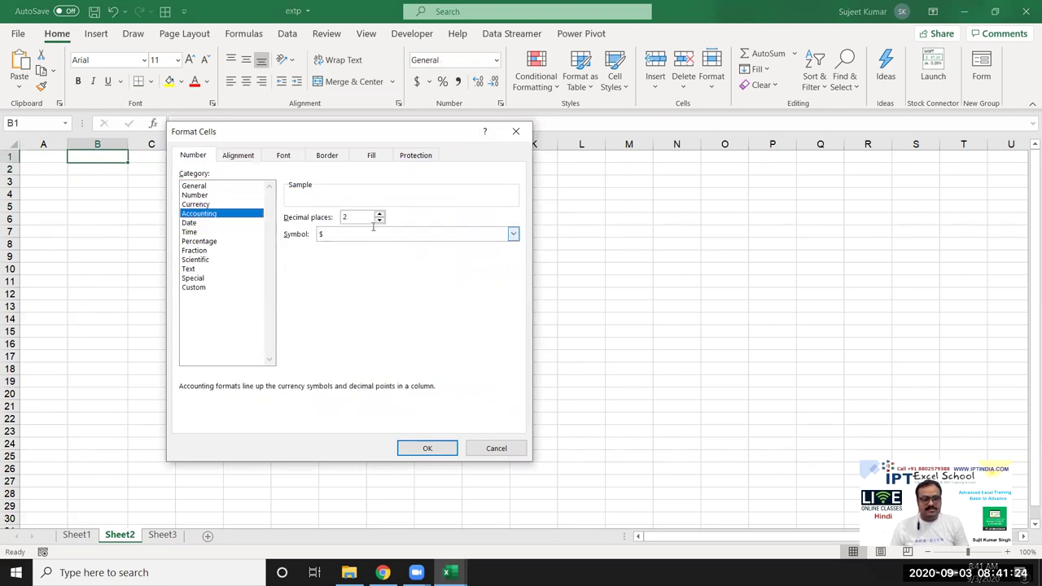
{"action": "key", "text": "Escape"}
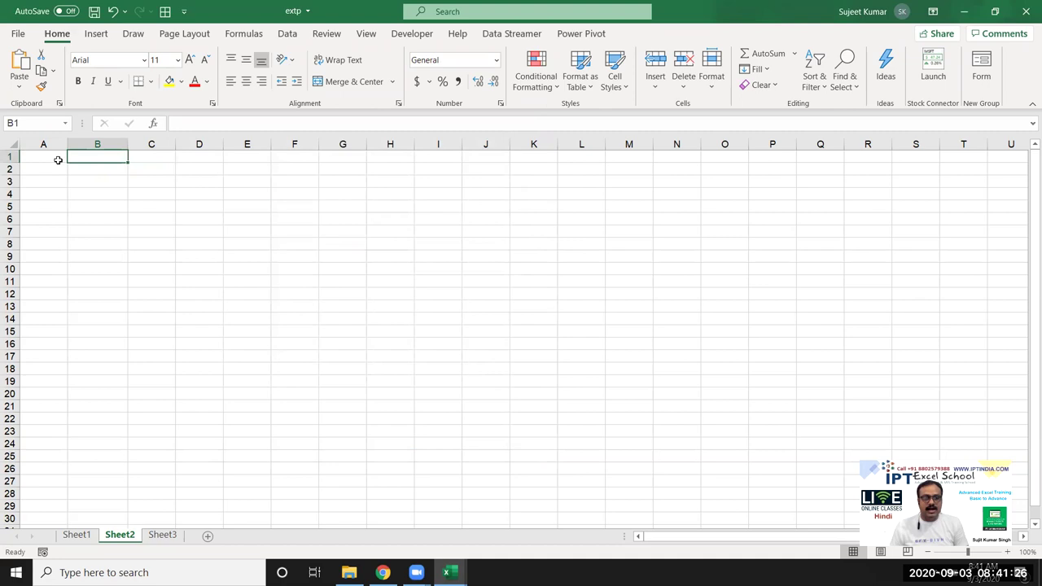
Enter =RANDBETWEEN(0,9) in A1 and fill it across A1:N24.
{"action": "left_click", "coordinate": [58, 157]}
{"action": "type", "text": "=ra"}
{"action": "key", "text": "Down"}
{"action": "key", "text": "Down"}
{"action": "key", "text": "Down"}
{"action": "key", "text": "Tab"}
{"action": "type", "text": "0,9"}
{"action": "key", "text": "Return"}
{"action": "mouse_move", "coordinate": [57, 156]}
{"action": "left_mouse_down"}
{"action": "mouse_move", "coordinate": [663, 438]}
{"action": "mouse_move", "coordinate": [653, 442]}
{"action": "left_mouse_up"}
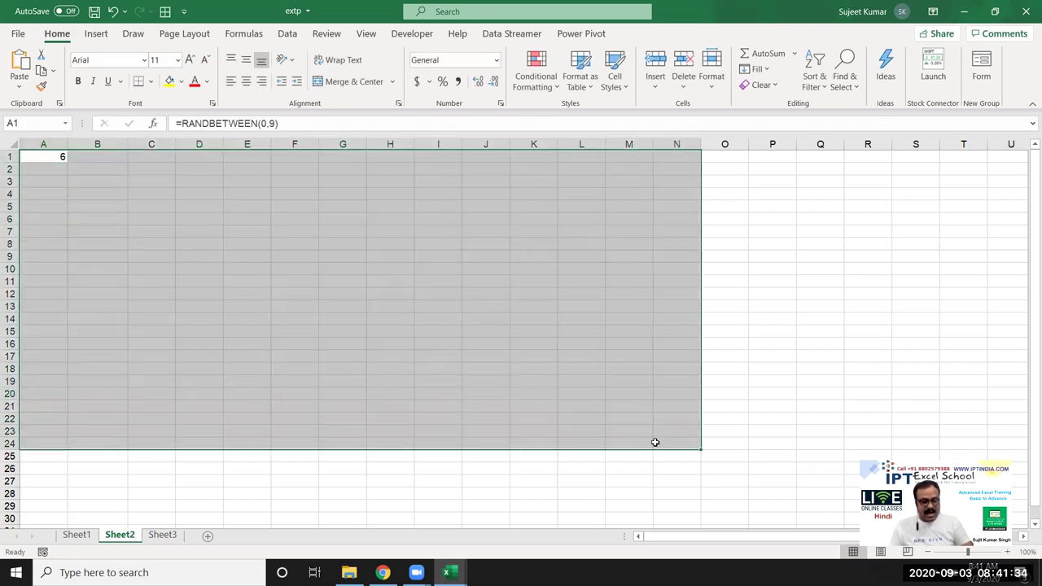
{"action": "type", "text": "rd"}
{"action": "key", "text": "Escape"}
{"action": "key", "text": "ctrl+r"}
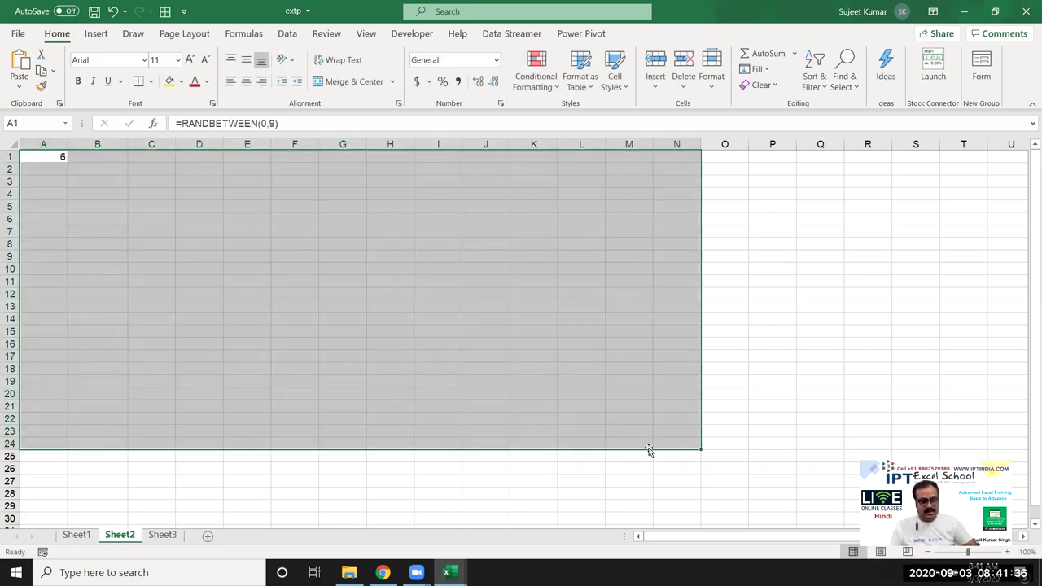
{"action": "key", "text": "ctrl+d"}
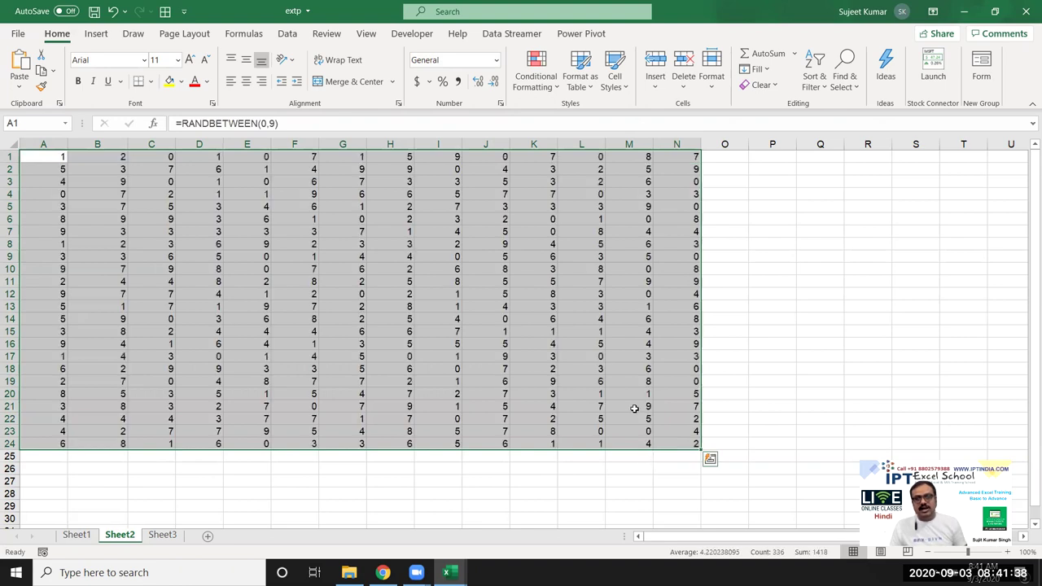
Copy A1:N24 and paste it back as plain values.
{"action": "key", "text": "ctrl+c"}
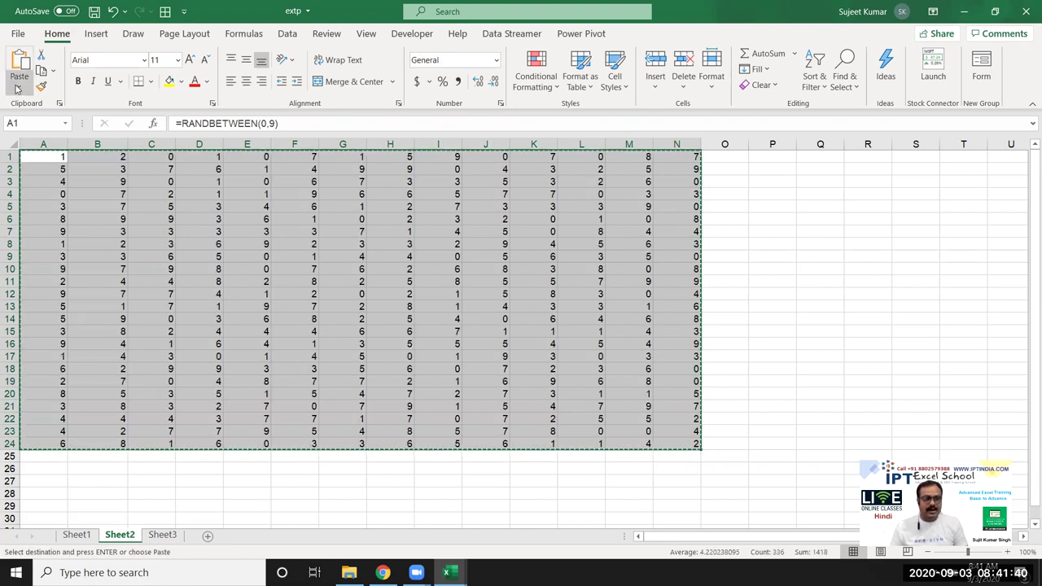
{"action": "left_click", "coordinate": [19, 86]}
{"action": "left_click", "coordinate": [17, 189]}
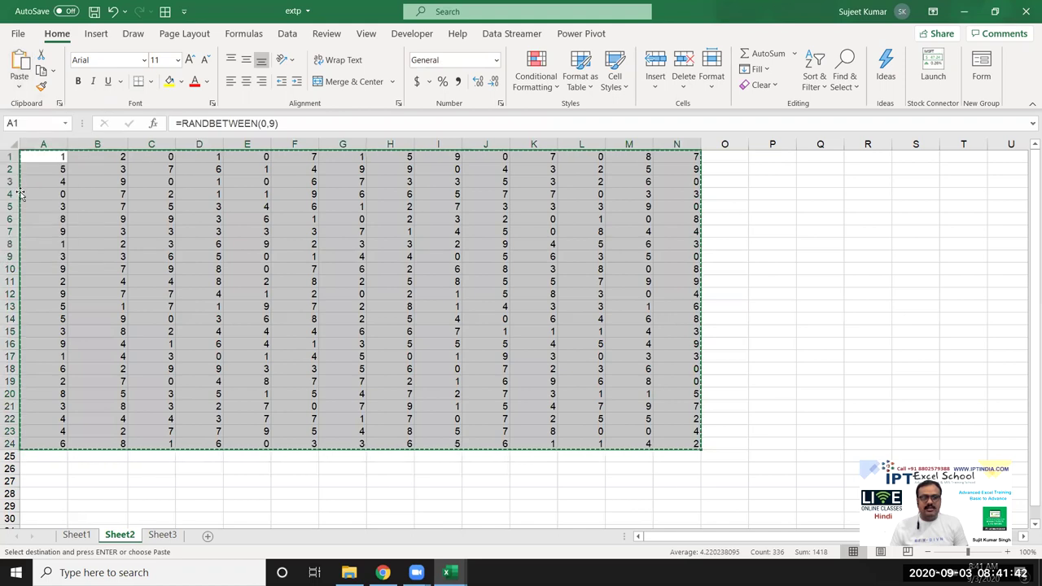
Apply Accounting format with symbol None and 0 decimal places, then check a zero in C3.
{"action": "left_click", "coordinate": [500, 103]}
{"action": "left_click", "coordinate": [211, 215]}
{"action": "left_click", "coordinate": [344, 235]}
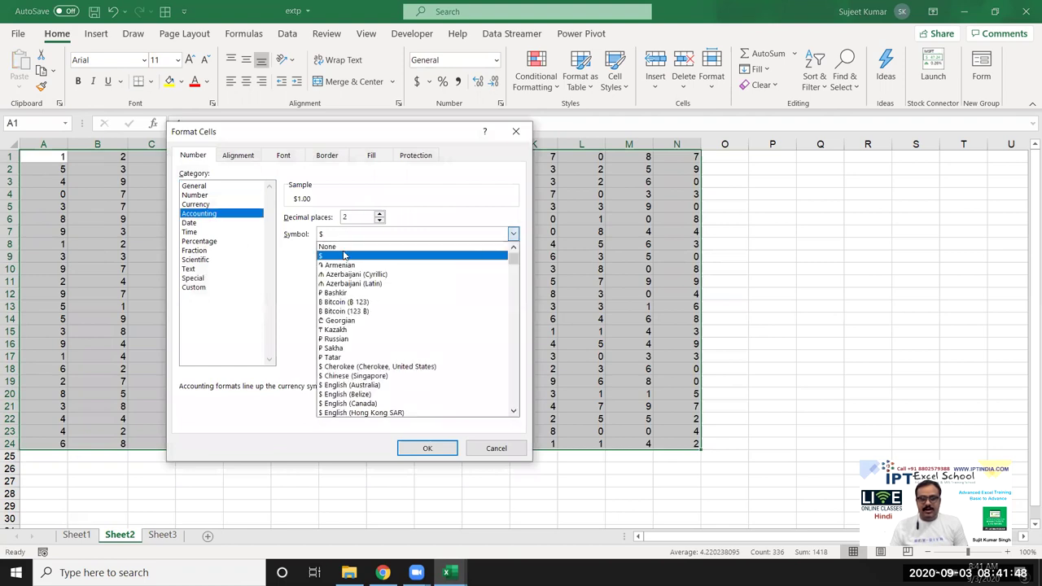
{"action": "left_click", "coordinate": [342, 247]}
{"action": "double_click", "coordinate": [349, 217]}
{"action": "type", "text": "0"}
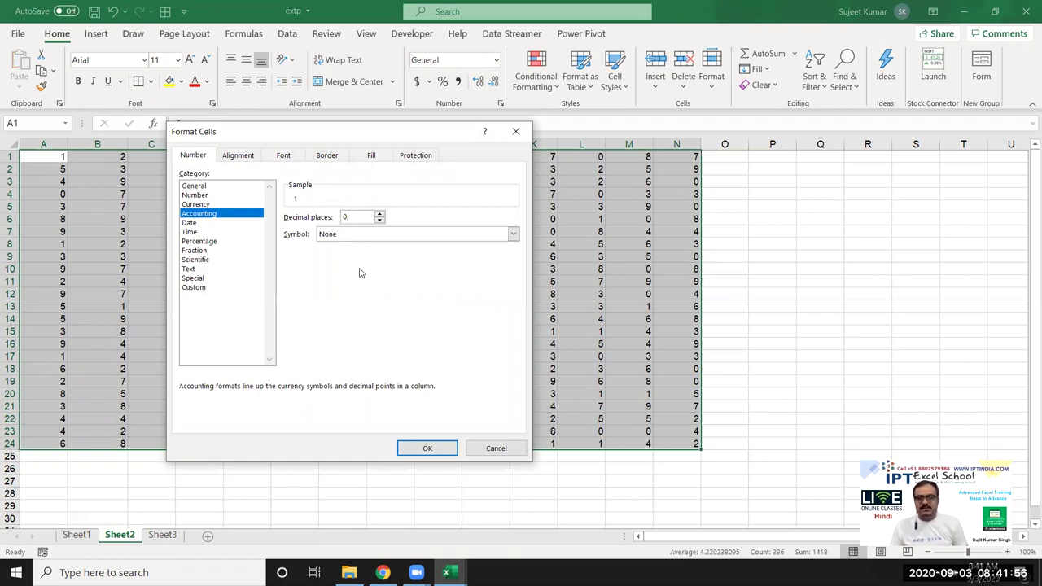
{"action": "left_click", "coordinate": [431, 449]}
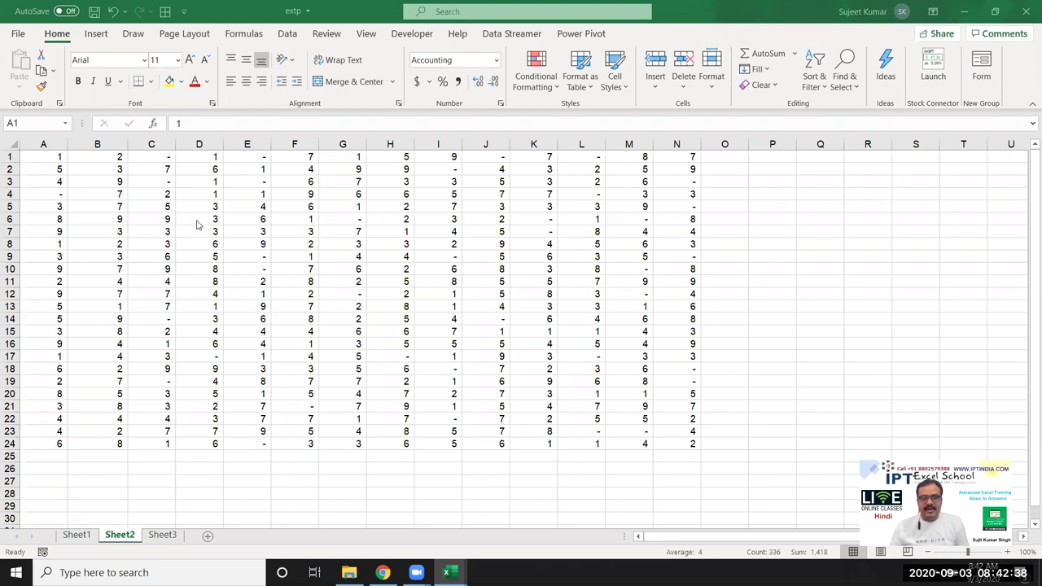
{"action": "key", "text": "Right"}
{"action": "key", "text": "Right"}
{"action": "key", "text": "Down"}
{"action": "key", "text": "Down"}
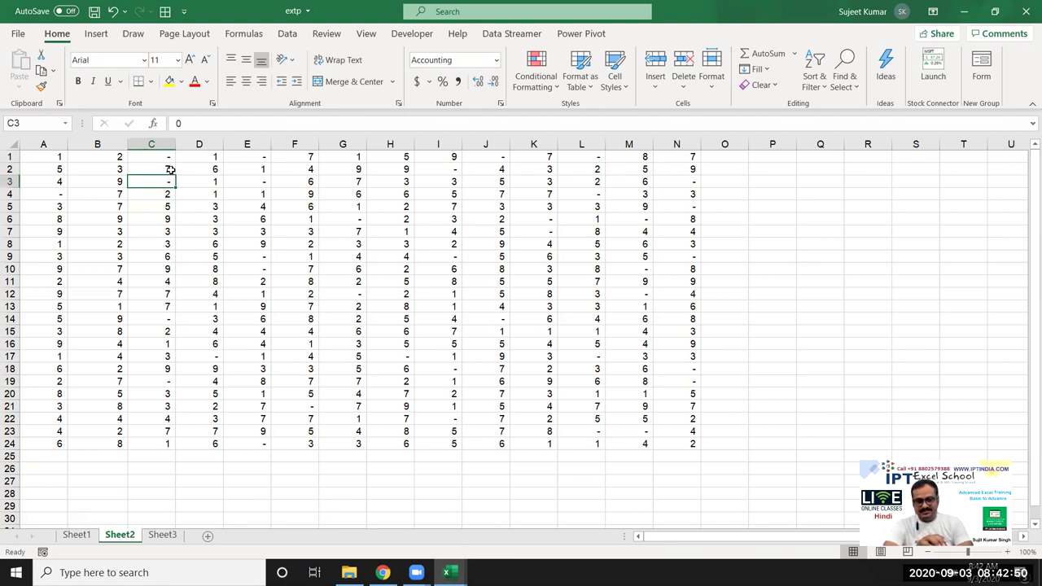
{"action": "left_click", "coordinate": [171, 541]}
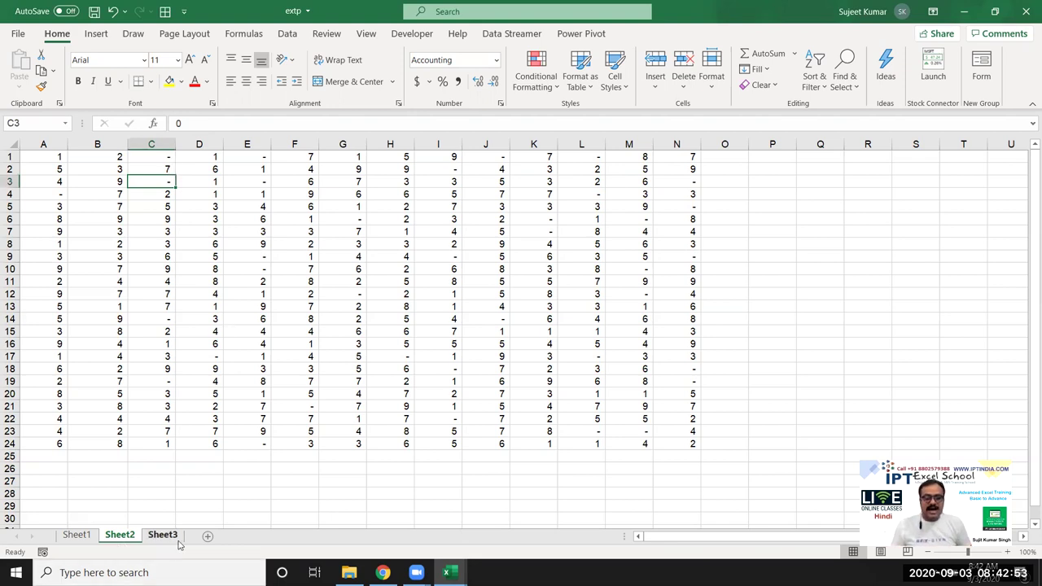
{"action": "left_click", "coordinate": [500, 103]}
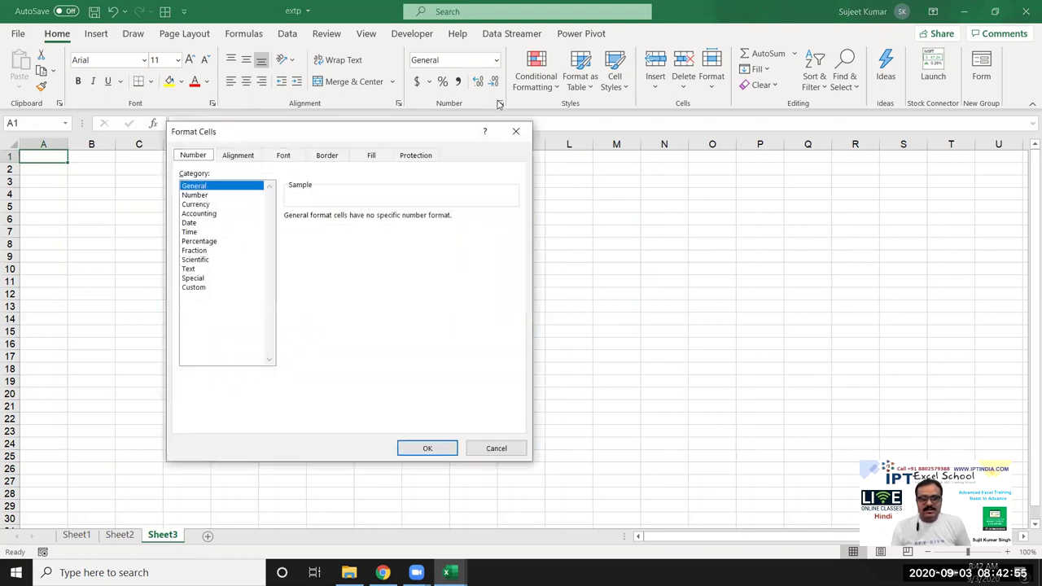
{"action": "left_click", "coordinate": [191, 225]}
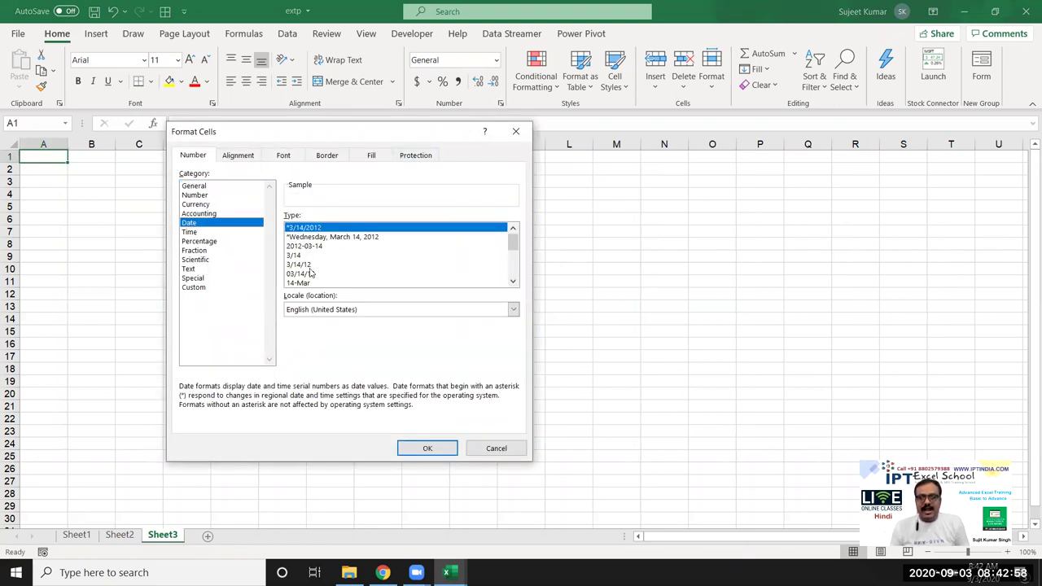
{"action": "key", "text": "Return"}
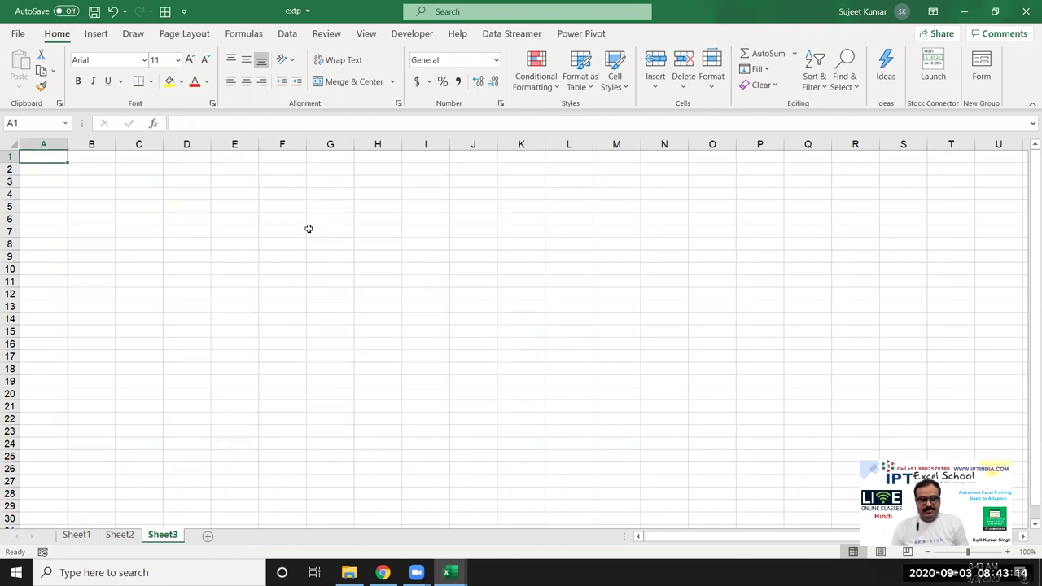
Enter the date 9/3/ in cell A1.
{"action": "type", "text": "9/3"}
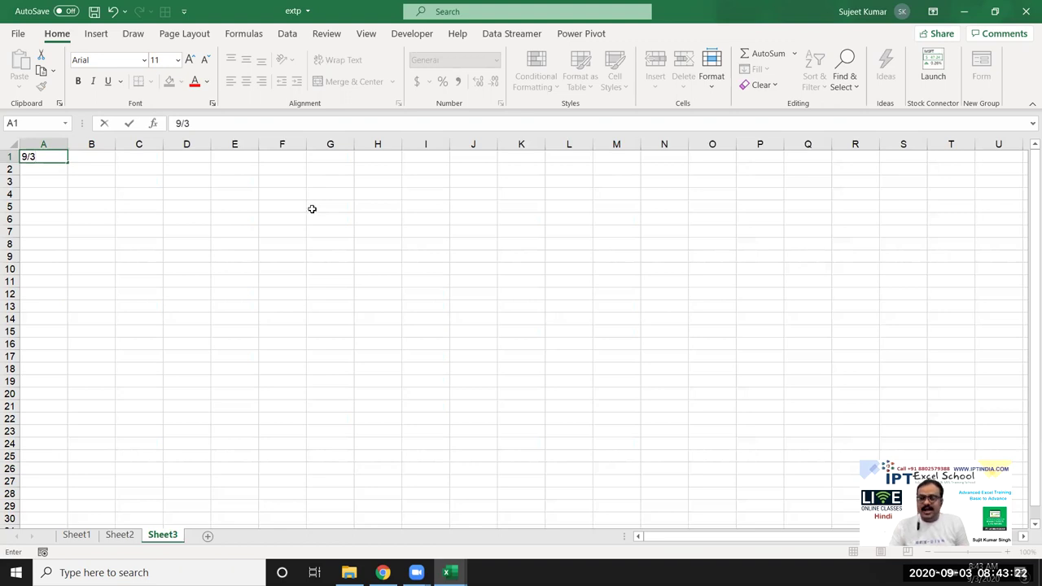
{"action": "type", "text": "/"}
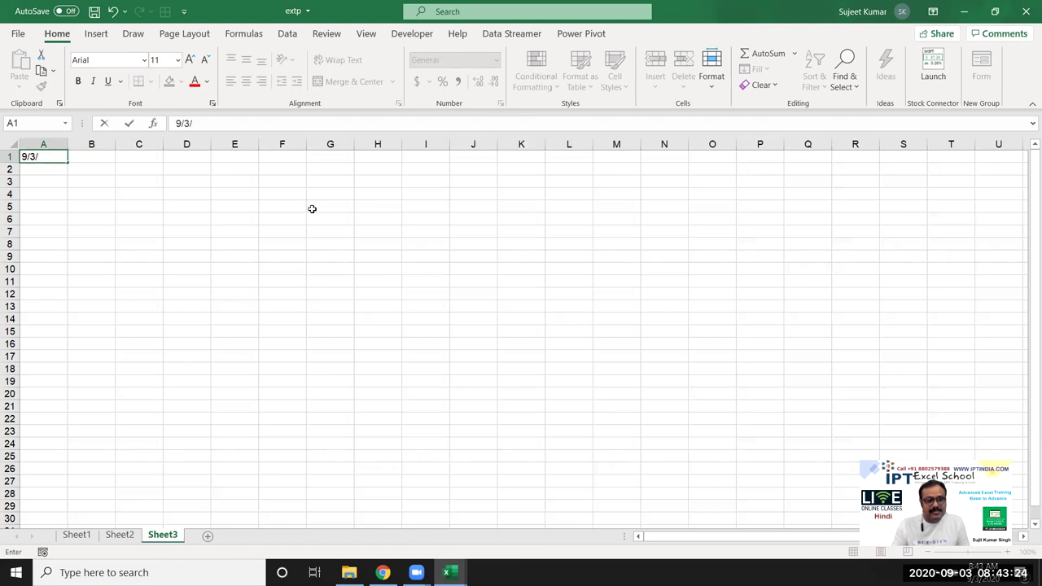
{"action": "key", "text": "Return"}
{"action": "key", "text": "Up"}
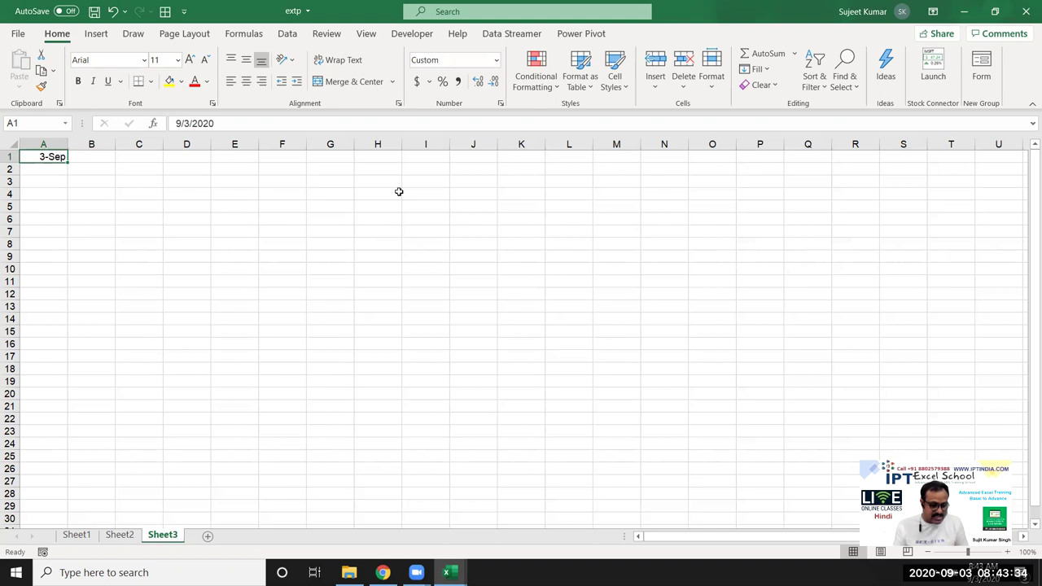
Format A1 as Short Date, then as Long Date (Thursday, September 3, 2020).
{"action": "key", "text": "ctrl+shift+3"}
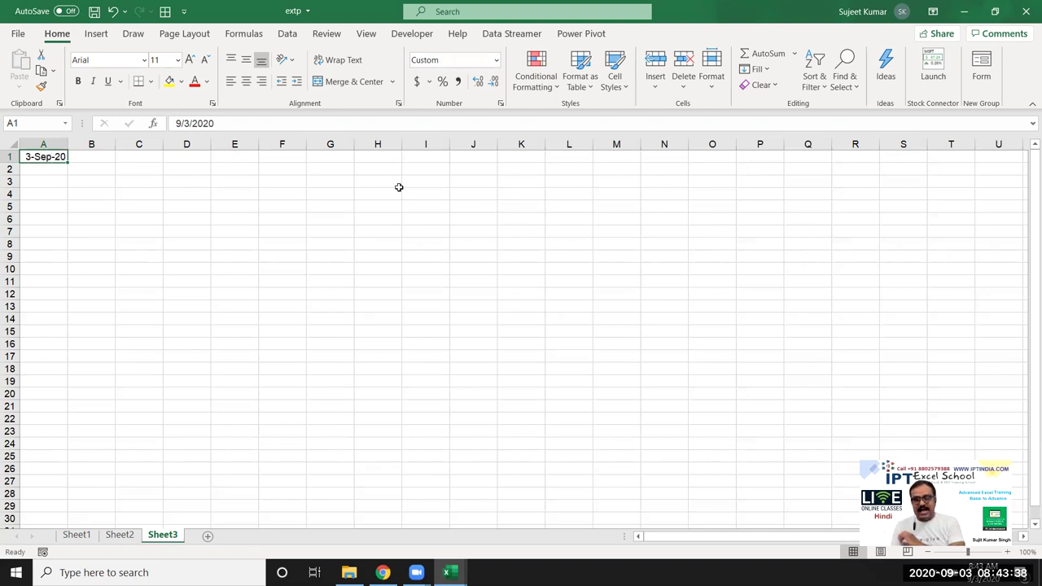
{"action": "left_click", "coordinate": [35, 179]}
{"action": "left_click", "coordinate": [45, 159]}
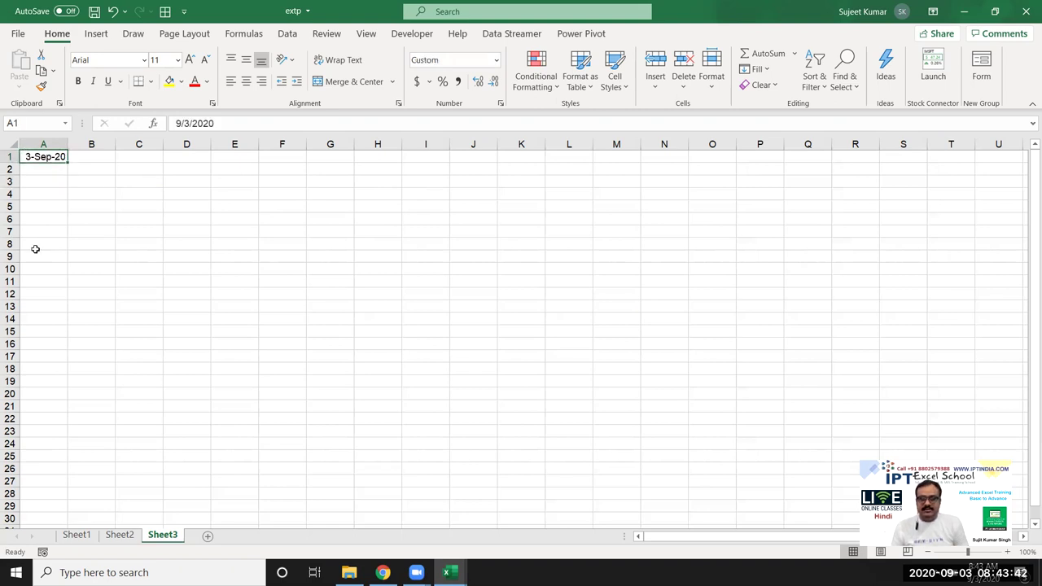
{"action": "left_click", "coordinate": [494, 64]}
{"action": "left_click", "coordinate": [468, 207]}
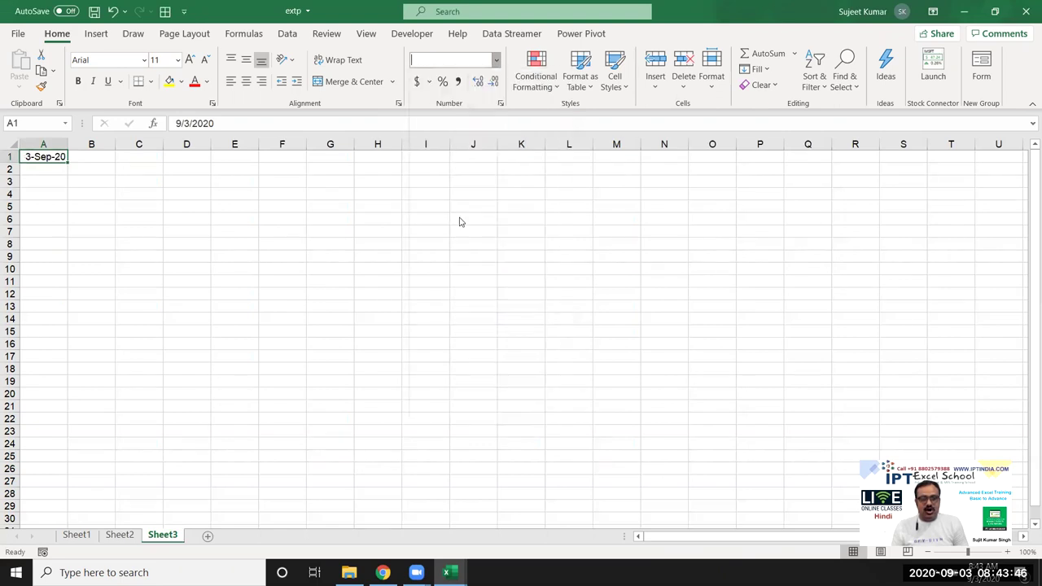
{"action": "left_click", "coordinate": [496, 60]}
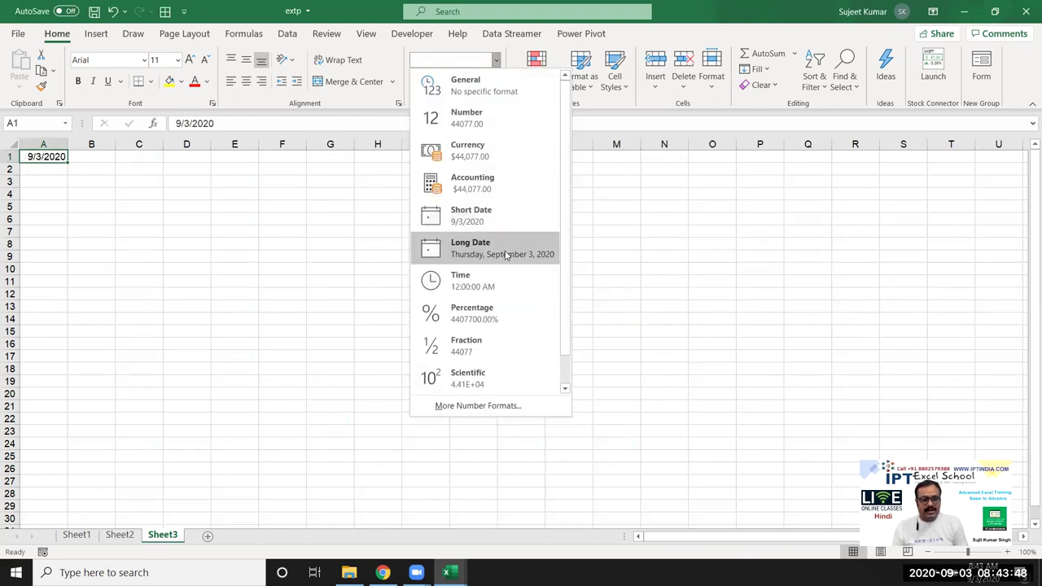
{"action": "left_click", "coordinate": [506, 253]}
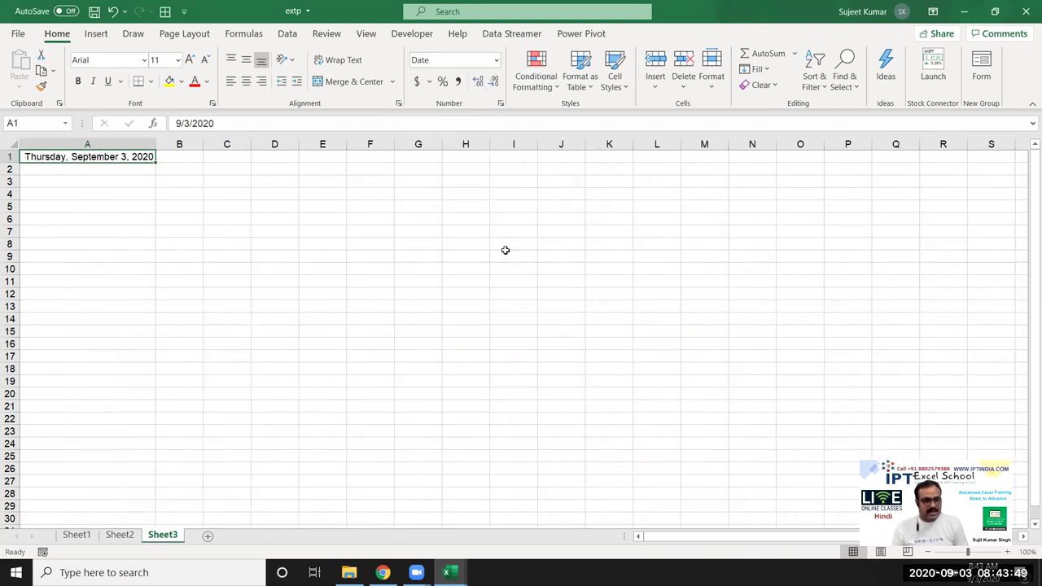
Preview several Date category styles in Format Cells for A1.
{"action": "left_click", "coordinate": [499, 105]}
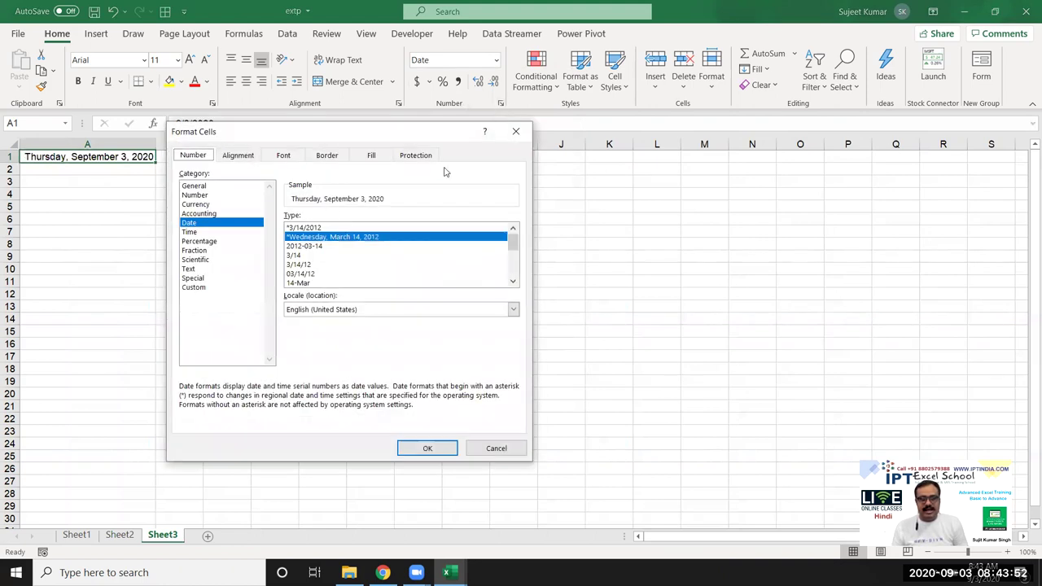
{"action": "left_click", "coordinate": [321, 245]}
{"action": "scroll", "coordinate": [314, 259], "scroll_direction": "down", "scroll_amount": 3}
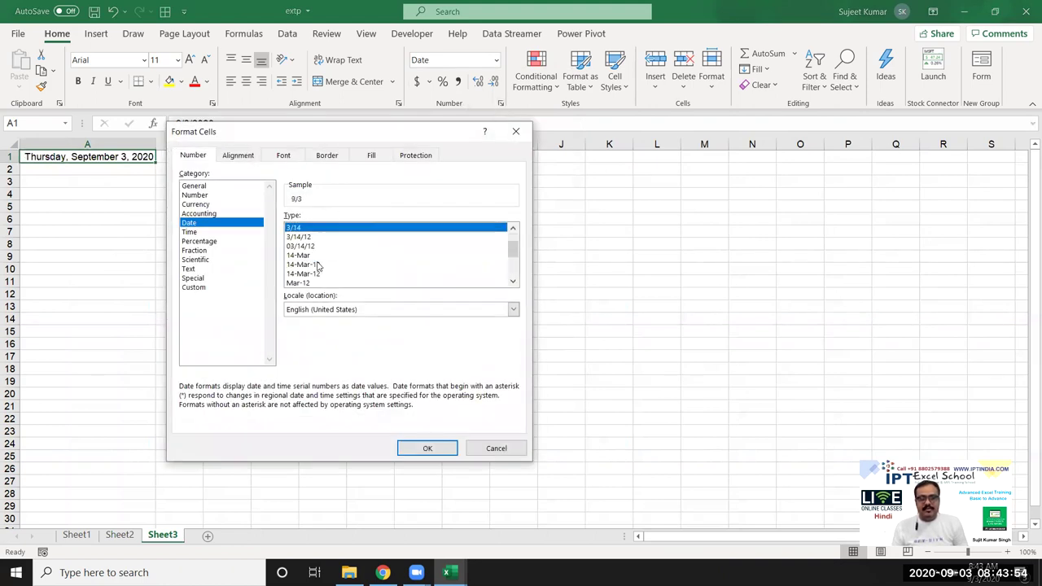
{"action": "left_click", "coordinate": [322, 282]}
{"action": "scroll", "coordinate": [316, 259], "scroll_direction": "up", "scroll_amount": 2}
{"action": "left_click", "coordinate": [315, 237]}
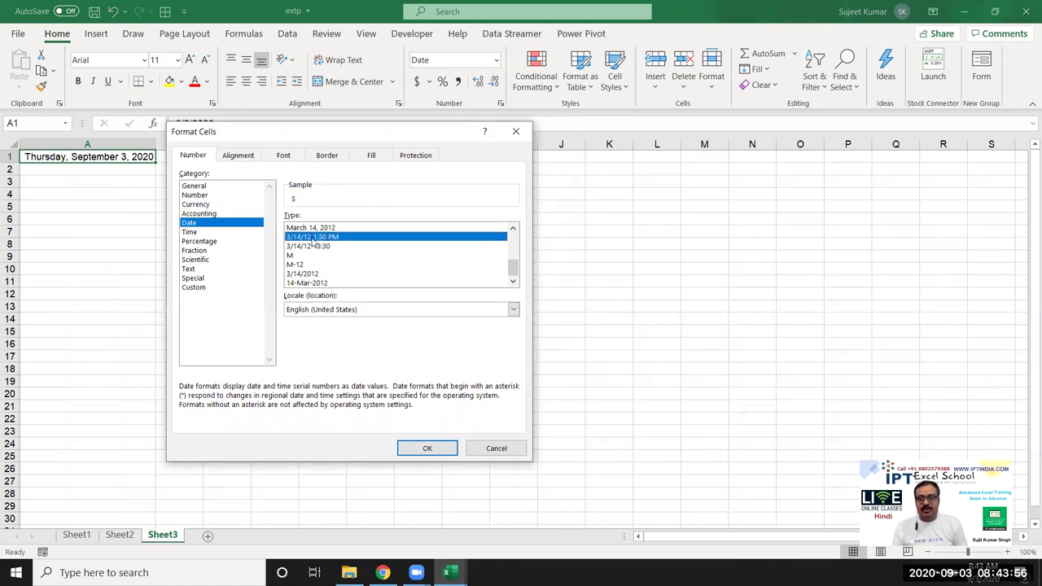
{"action": "scroll", "coordinate": [313, 242], "scroll_direction": "up", "scroll_amount": 3}
{"action": "scroll", "coordinate": [324, 268], "scroll_direction": "down", "scroll_amount": 3}
{"action": "scroll", "coordinate": [325, 269], "scroll_direction": "up", "scroll_amount": 3}
{"action": "scroll", "coordinate": [324, 269], "scroll_direction": "down", "scroll_amount": 3}
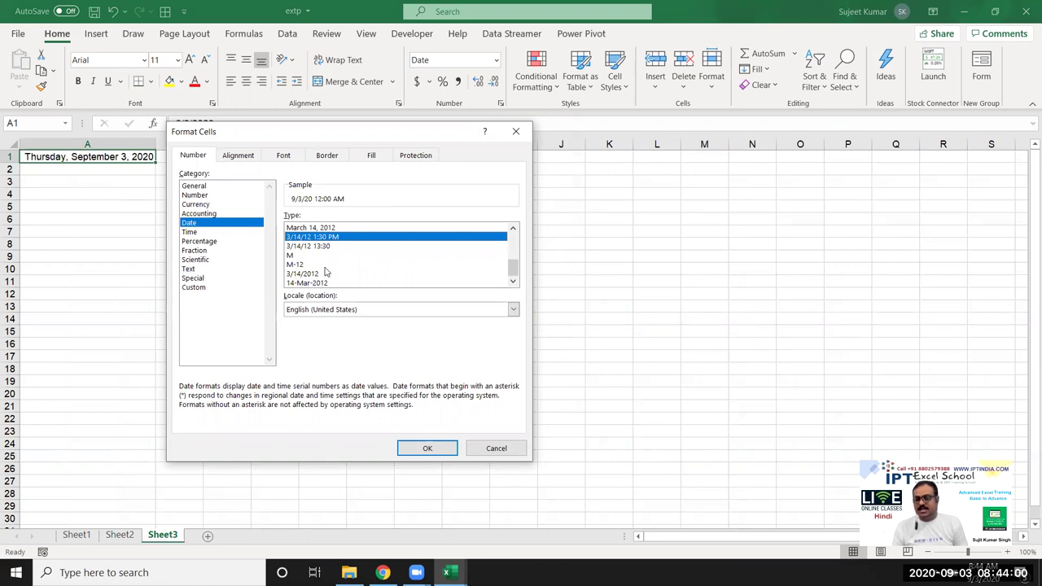
Set the date locale to Hindi and apply the Devanagari-digit short date style.
{"action": "left_click", "coordinate": [329, 310]}
{"action": "key", "text": "Up"}
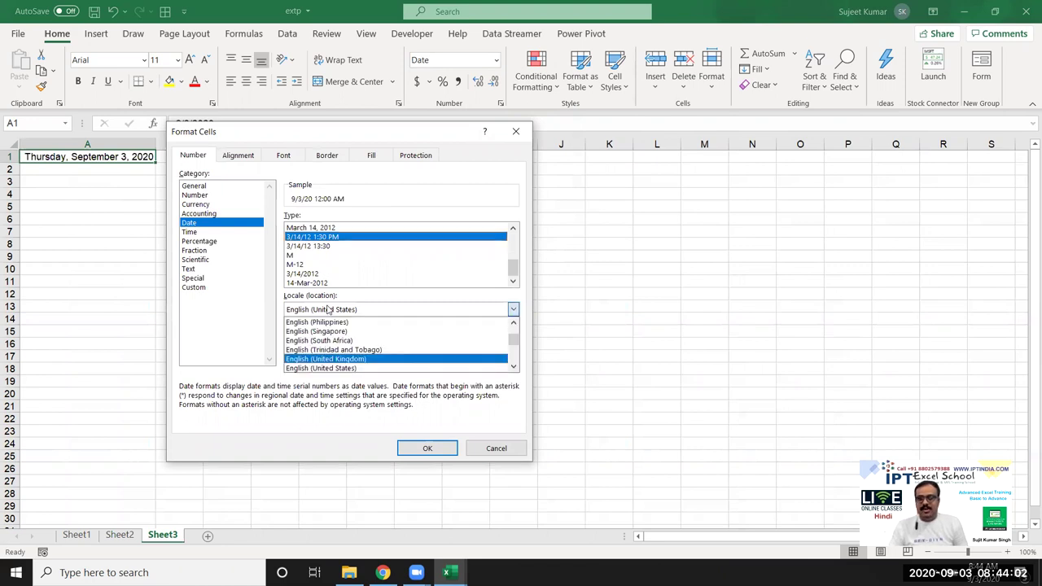
{"action": "key", "text": "Return"}
{"action": "left_click", "coordinate": [330, 307]}
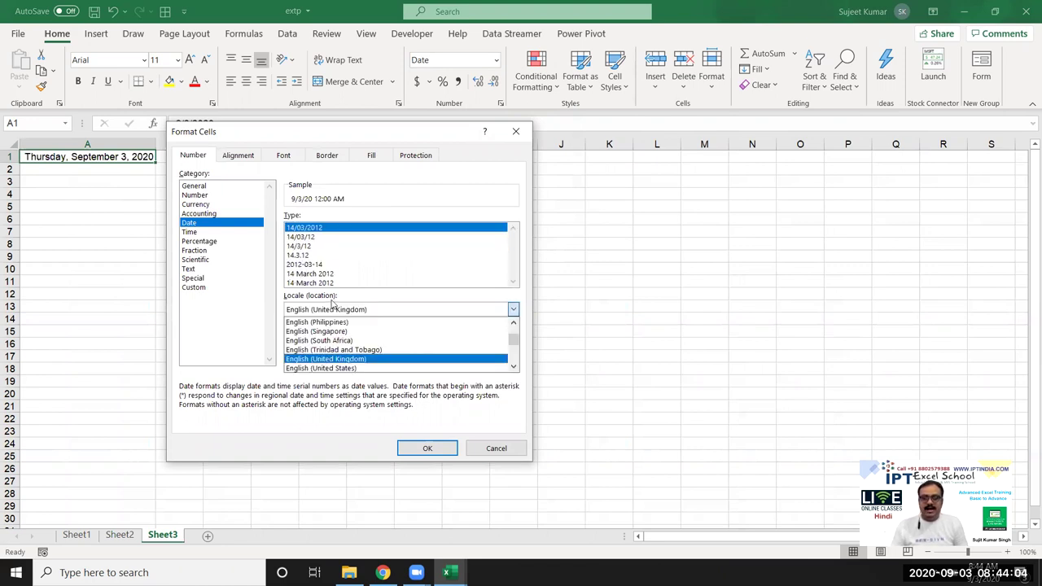
{"action": "key", "text": "Up"}
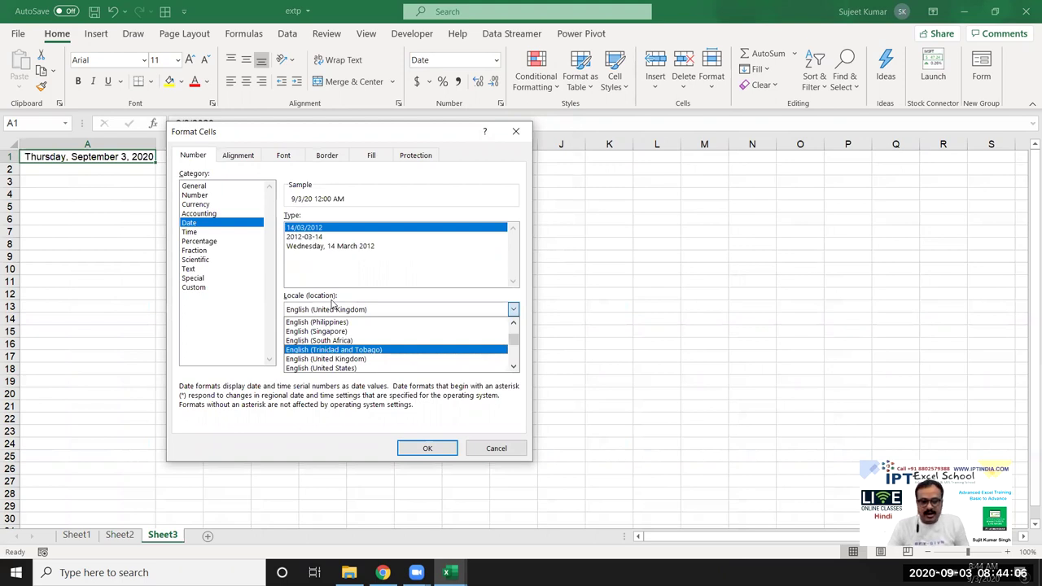
{"action": "key", "text": "Up"}
{"action": "key", "text": "Up"}
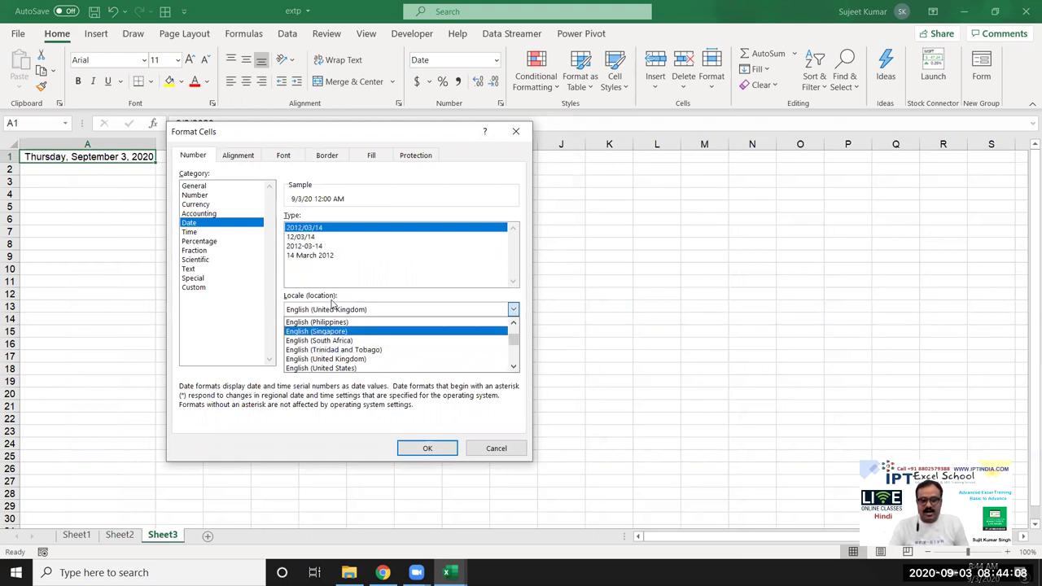
{"action": "key", "text": "Up"}
{"action": "key", "text": "Up"}
{"action": "key", "text": "Up"}
{"action": "key", "text": "Up"}
{"action": "key", "text": "Up"}
{"action": "key", "text": "Up"}
{"action": "key", "text": "Up"}
{"action": "key", "text": "h"}
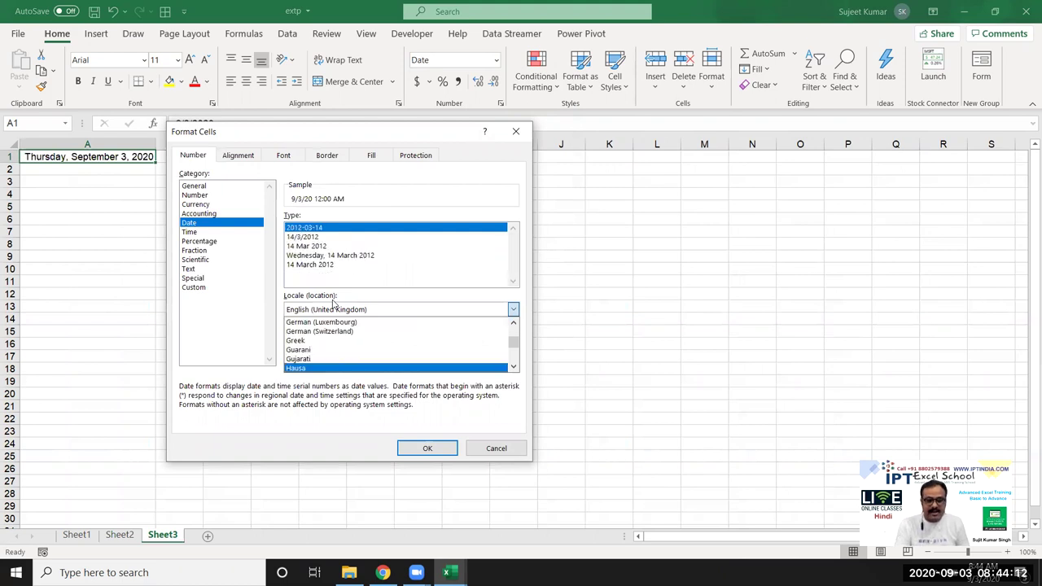
{"action": "key", "text": "Down"}
{"action": "key", "text": "Down"}
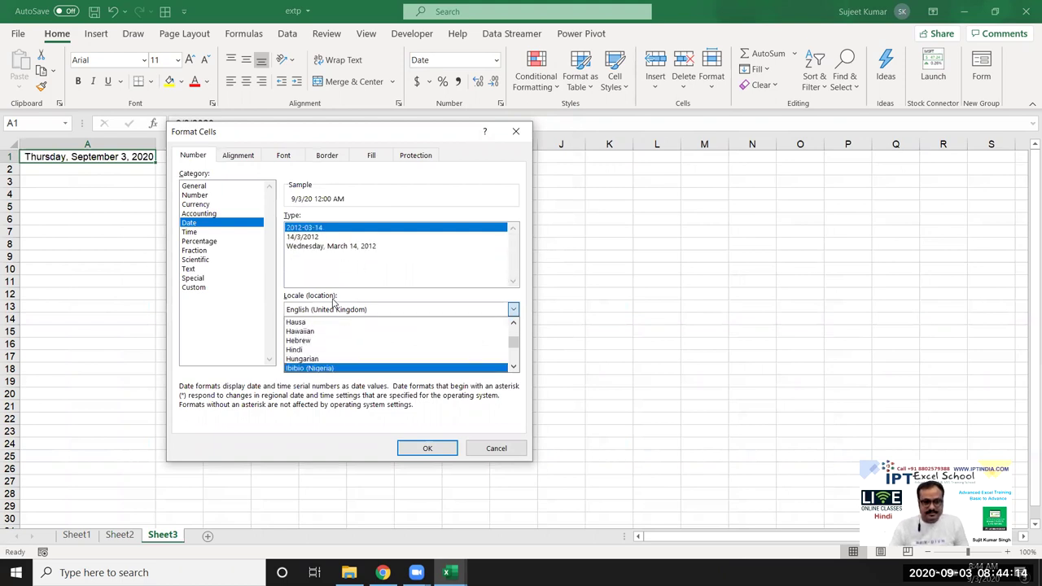
{"action": "key", "text": "Down"}
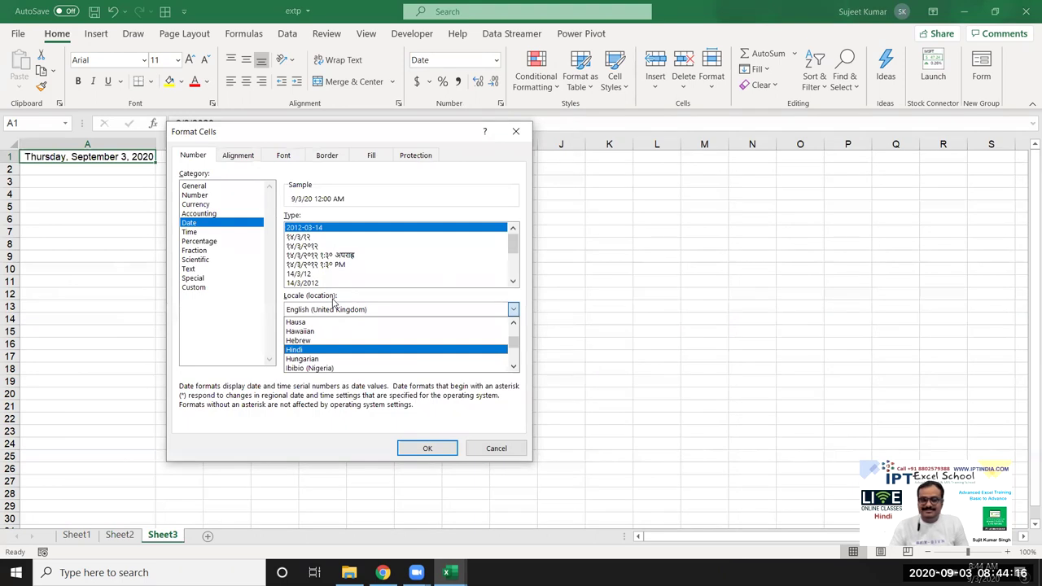
{"action": "key", "text": "Return"}
{"action": "left_click", "coordinate": [306, 237]}
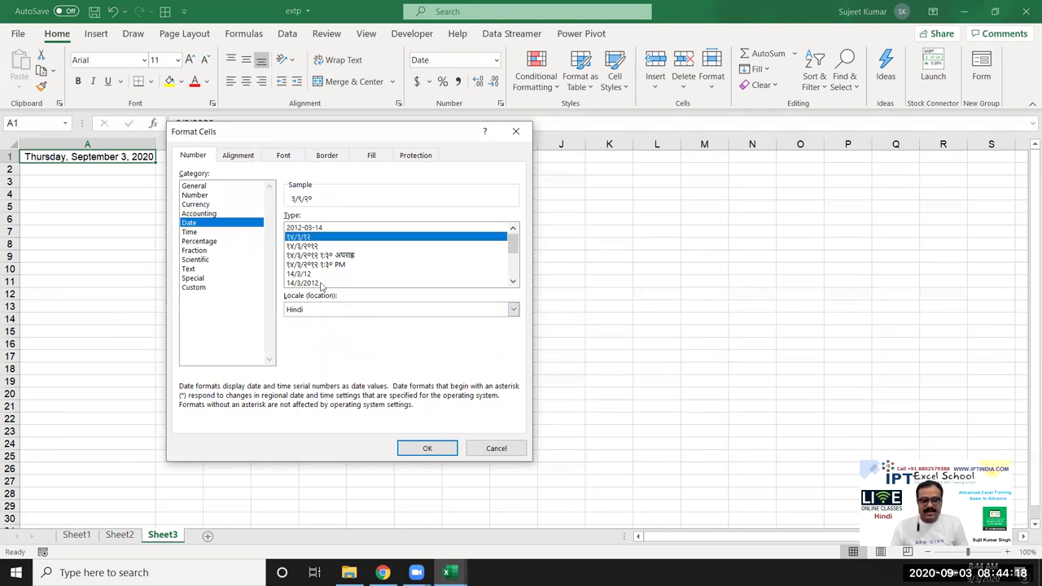
{"action": "left_click", "coordinate": [427, 449]}
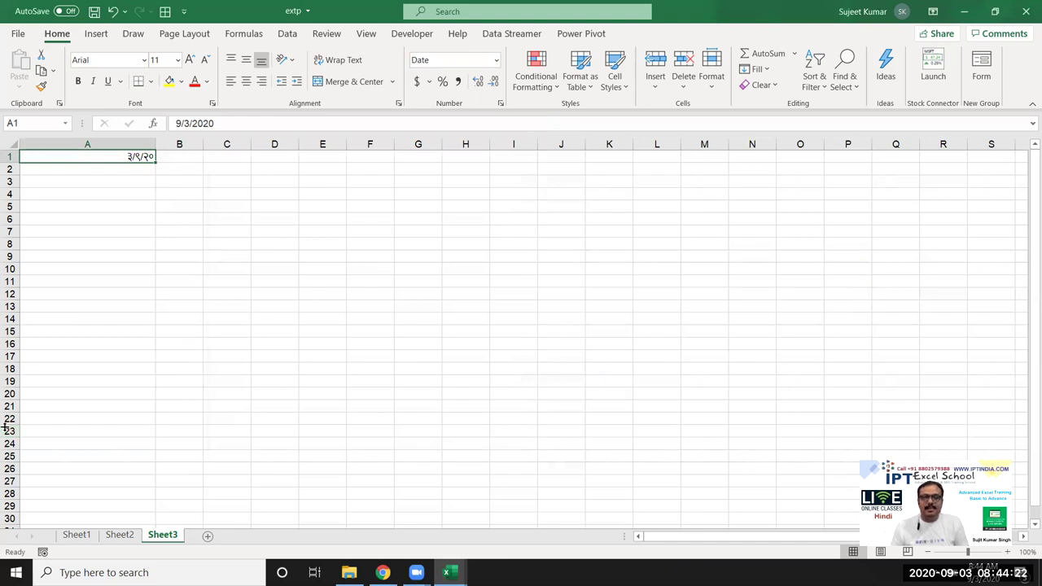
Enter the time 10:30 in cell A3.
{"action": "left_click", "coordinate": [105, 183]}
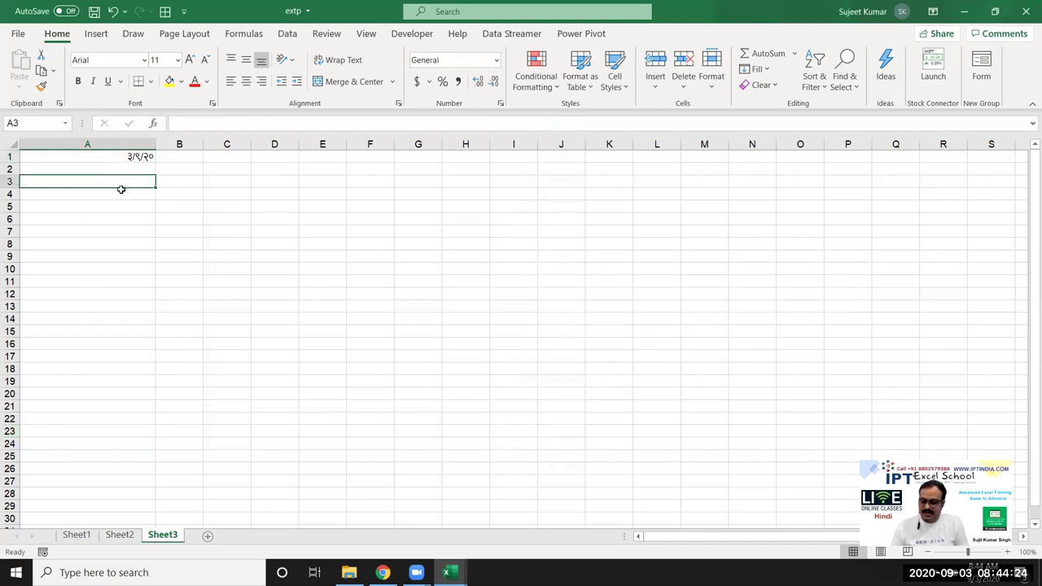
{"action": "type", "text": "10:30"}
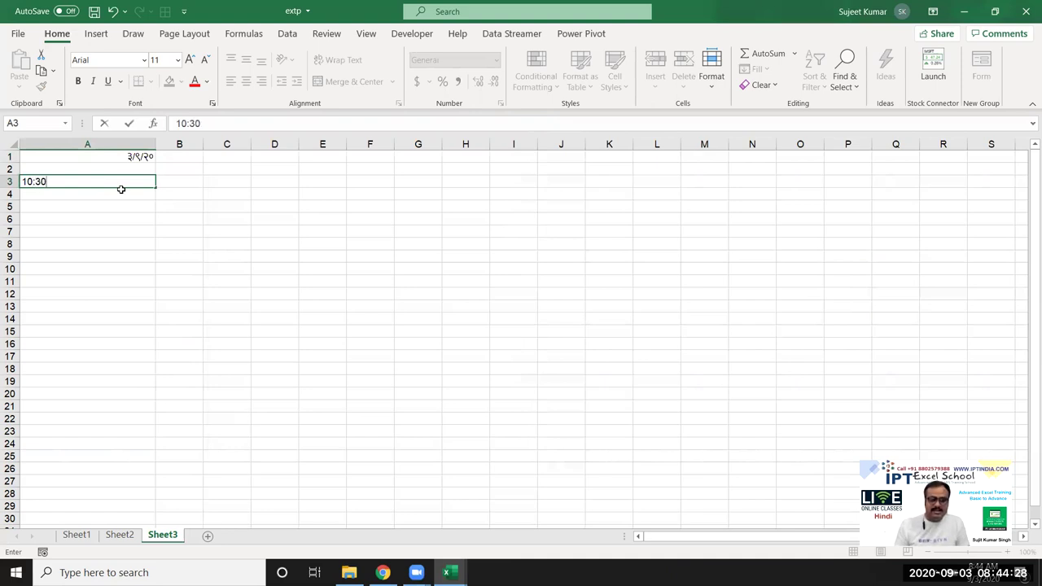
{"action": "key", "text": "Return"}
{"action": "left_click", "coordinate": [120, 185]}
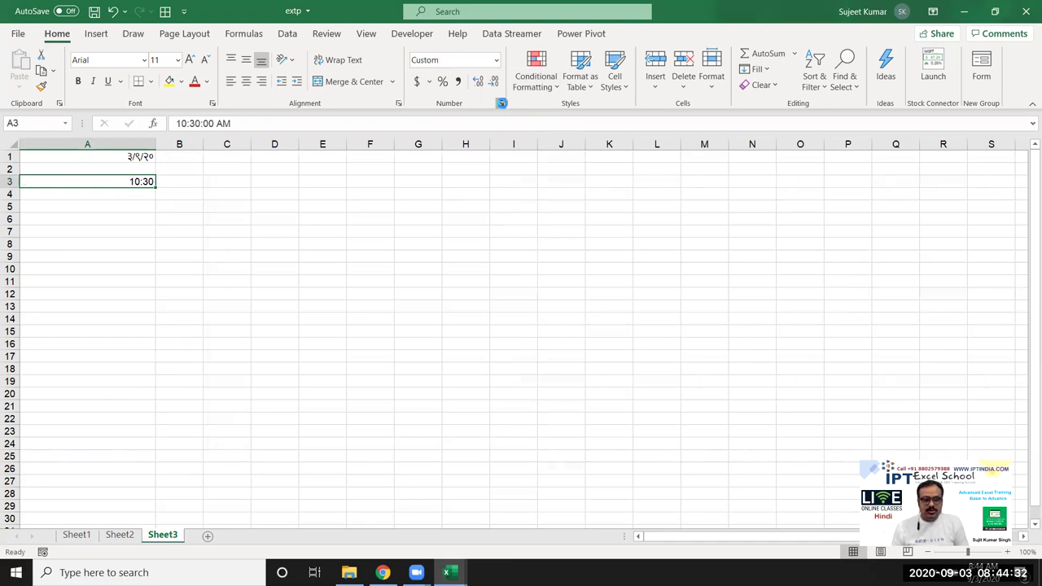
{"action": "left_click", "coordinate": [501, 103]}
Give A3 the English (United States) 1:30 PM time format so it shows 10:30 AM.
{"action": "left_click", "coordinate": [189, 232]}
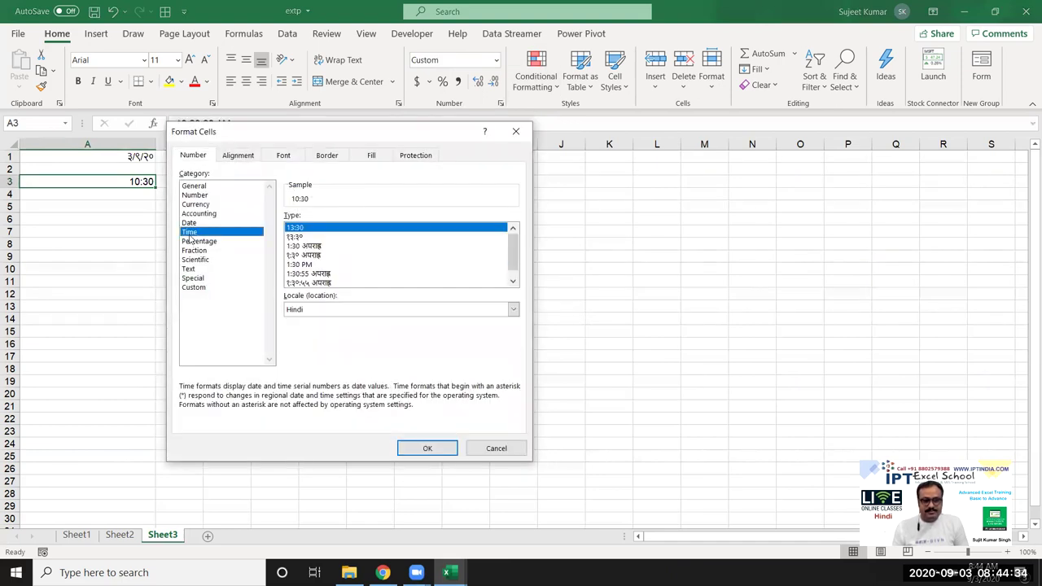
{"action": "left_click", "coordinate": [309, 282]}
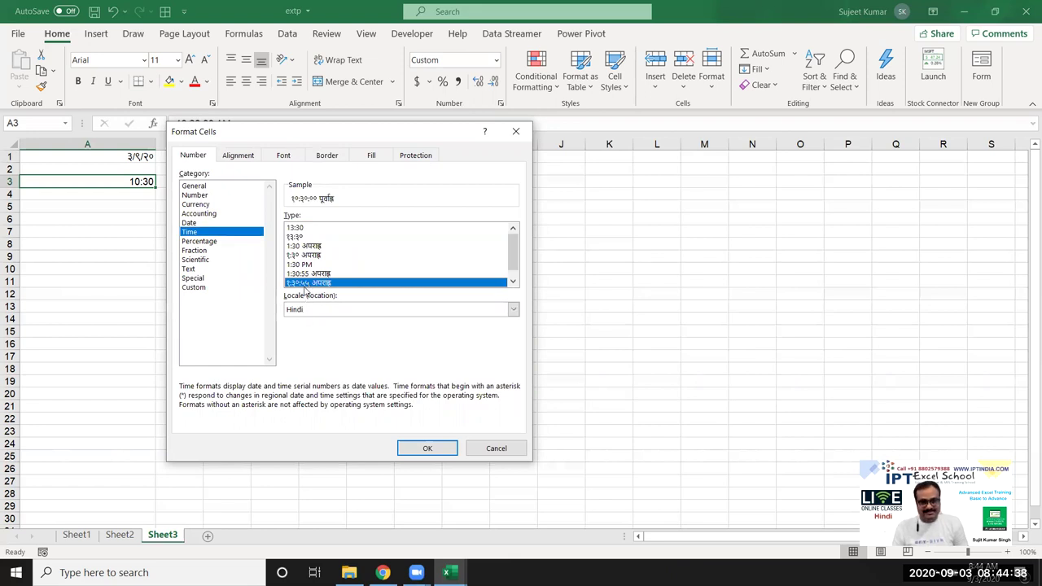
{"action": "left_click", "coordinate": [307, 273]}
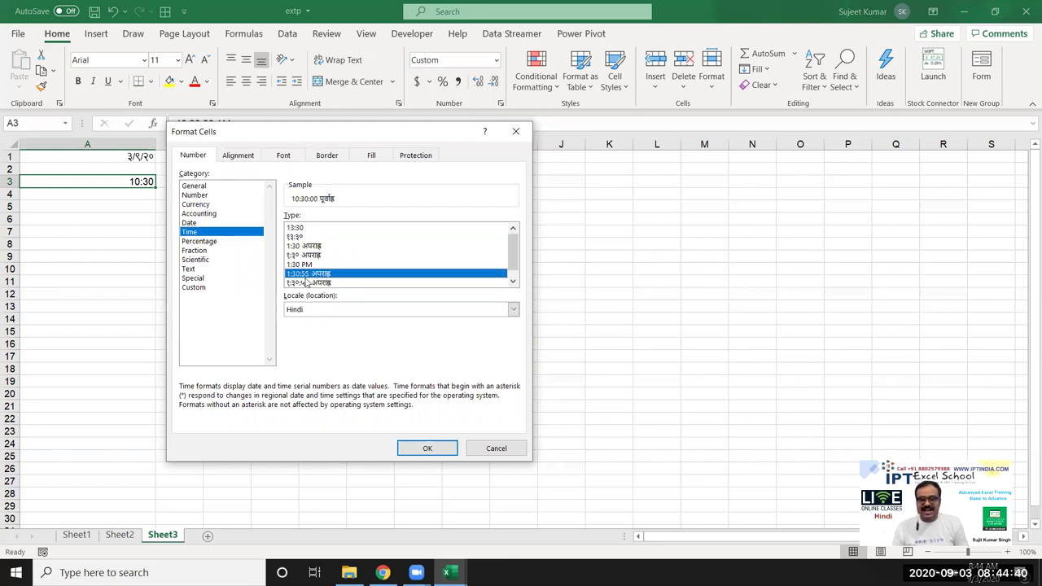
{"action": "left_click", "coordinate": [309, 265]}
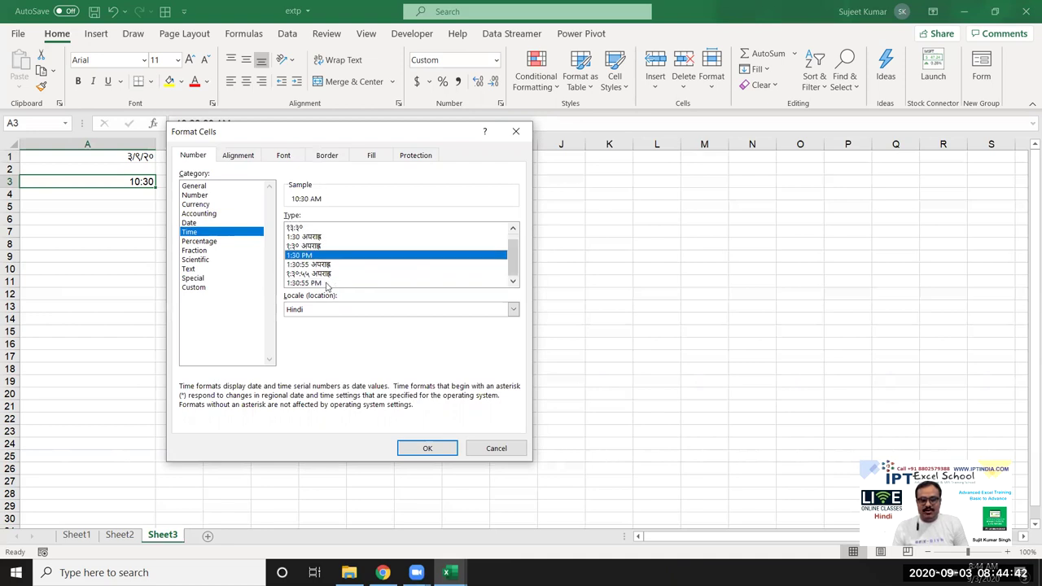
{"action": "left_click", "coordinate": [328, 311]}
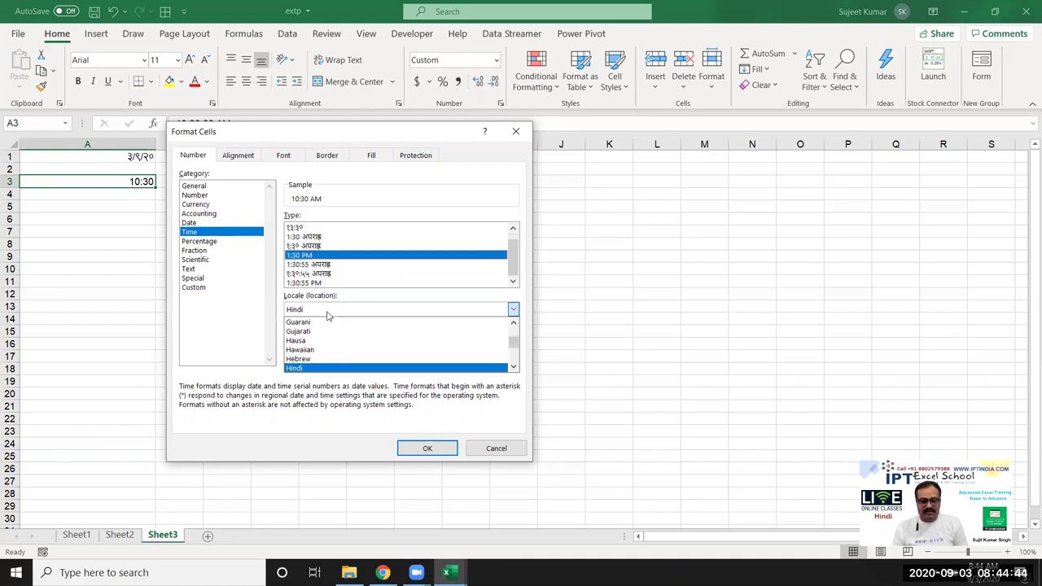
{"action": "key", "text": "Home"}
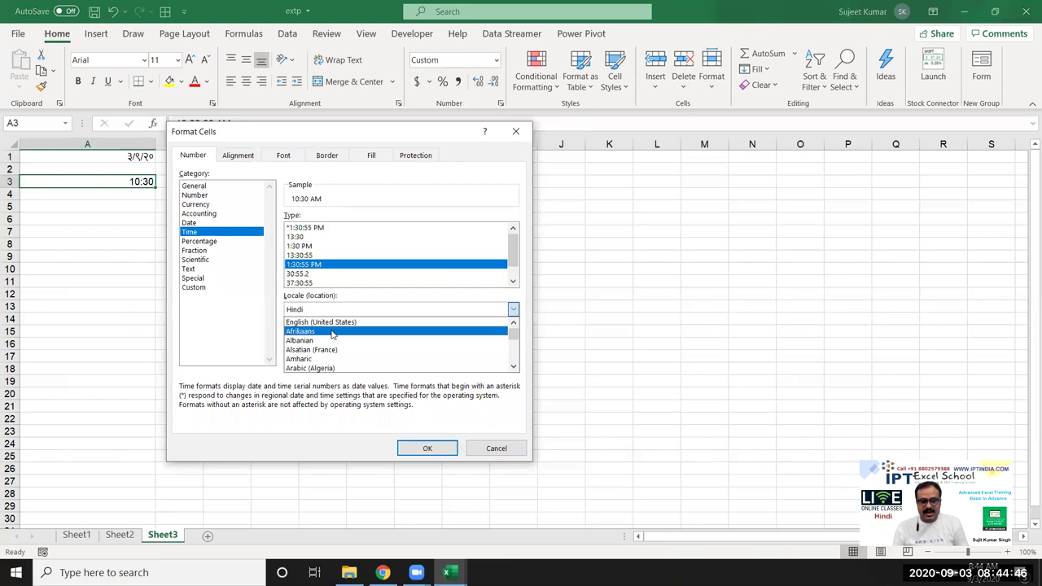
{"action": "left_click", "coordinate": [331, 323]}
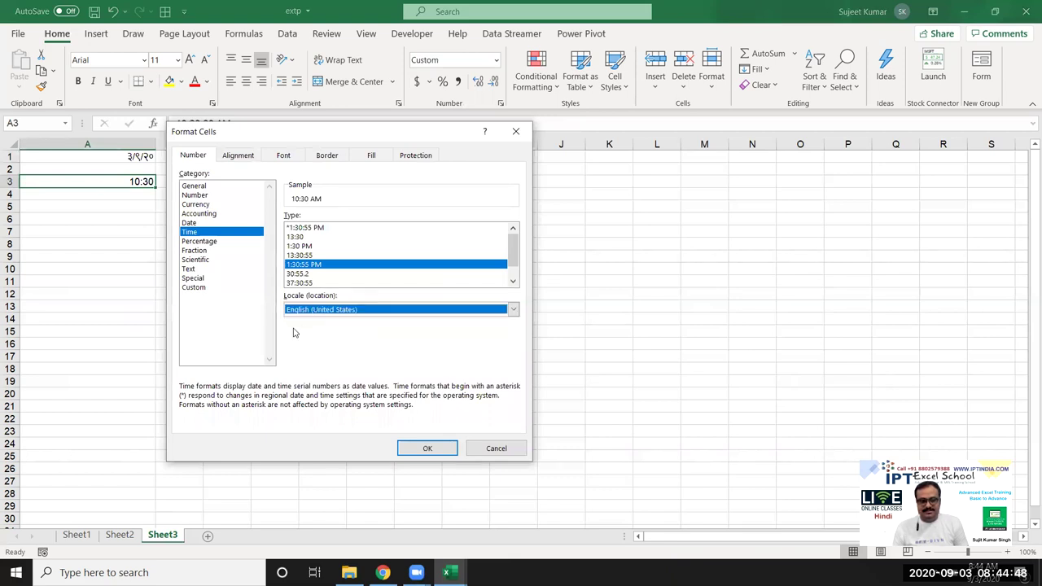
{"action": "left_click", "coordinate": [301, 255]}
{"action": "left_click", "coordinate": [299, 246]}
{"action": "left_click", "coordinate": [298, 237]}
{"action": "left_click", "coordinate": [302, 246]}
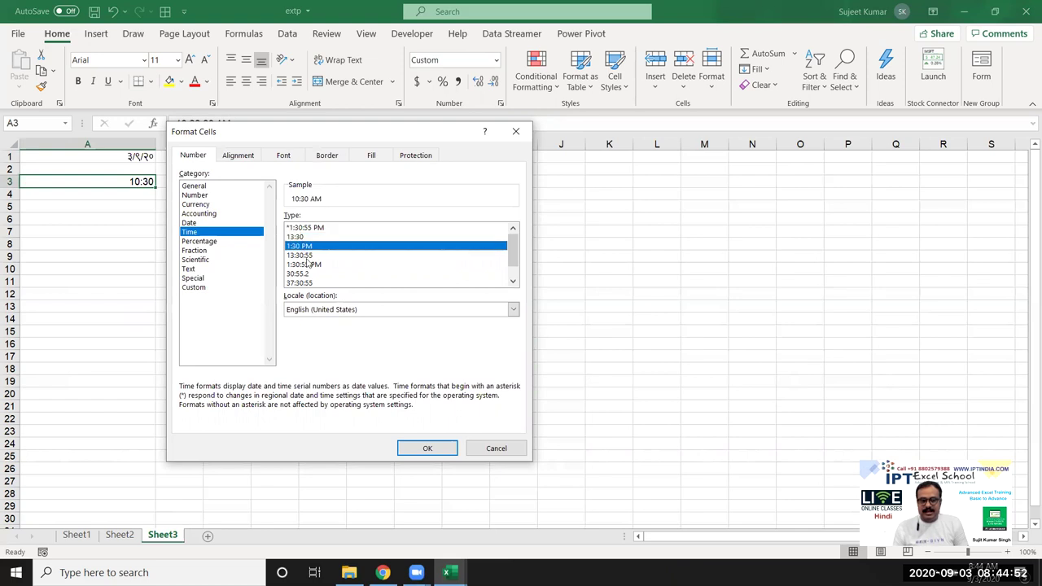
{"action": "left_click", "coordinate": [423, 446]}
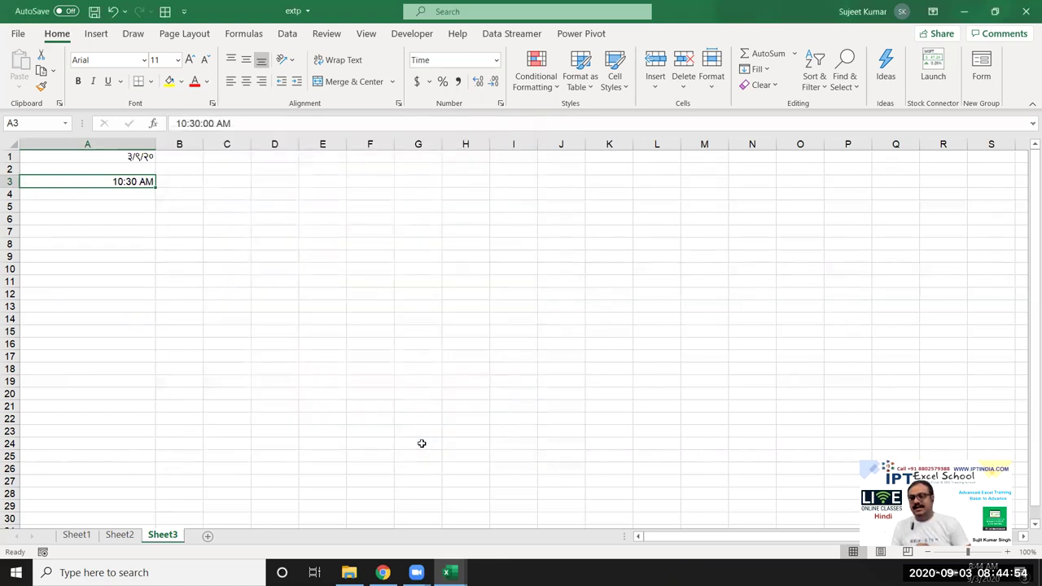
Enter the time 34:17:30 in cell D5.
{"action": "left_click", "coordinate": [285, 210]}
{"action": "type", "text": "34:"}
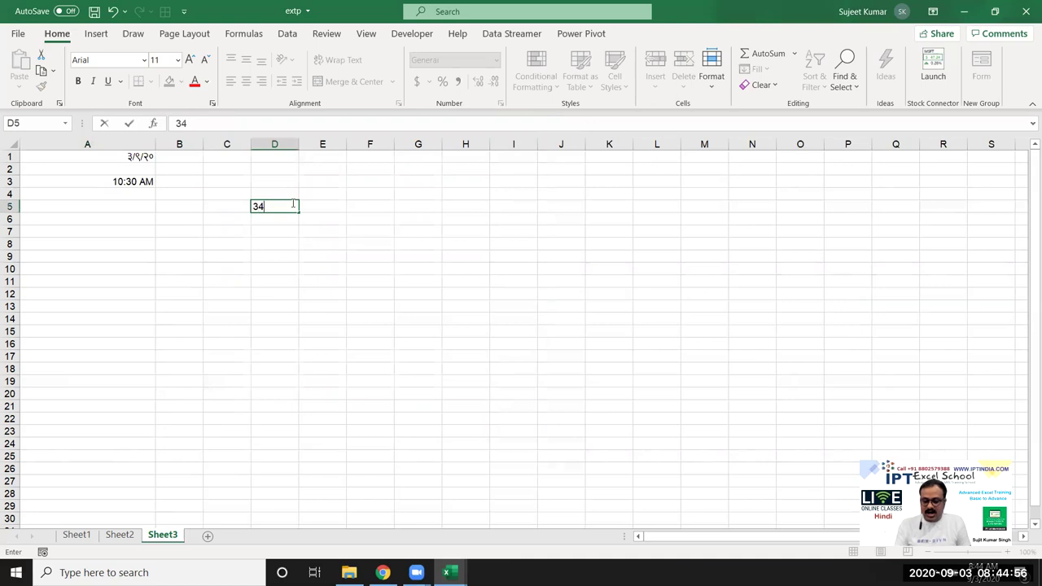
{"action": "type", "text": "60"}
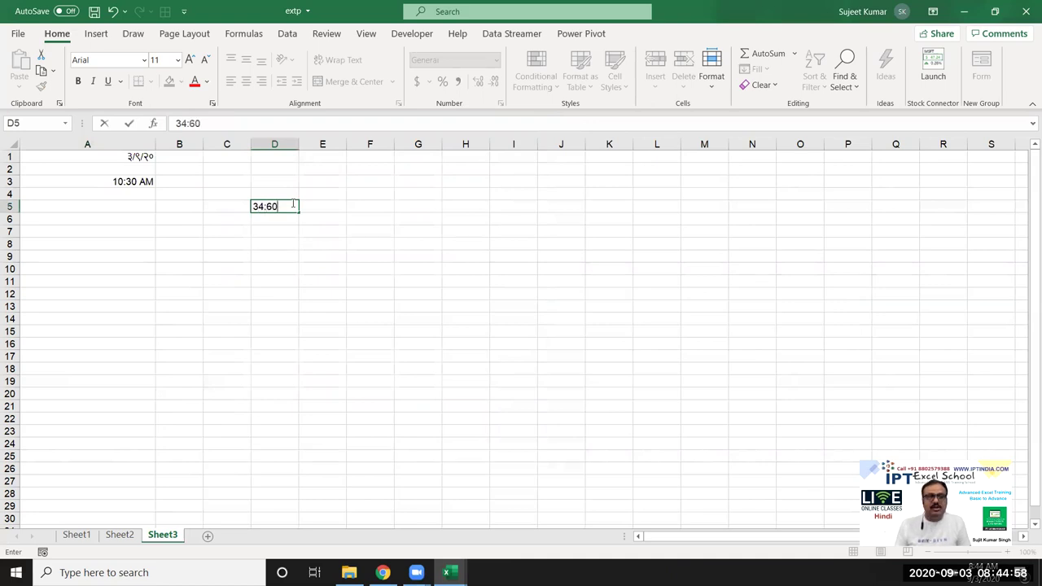
{"action": "key", "text": "BackSpace"}
{"action": "key", "text": "BackSpace"}
{"action": "type", "text": "17:"}
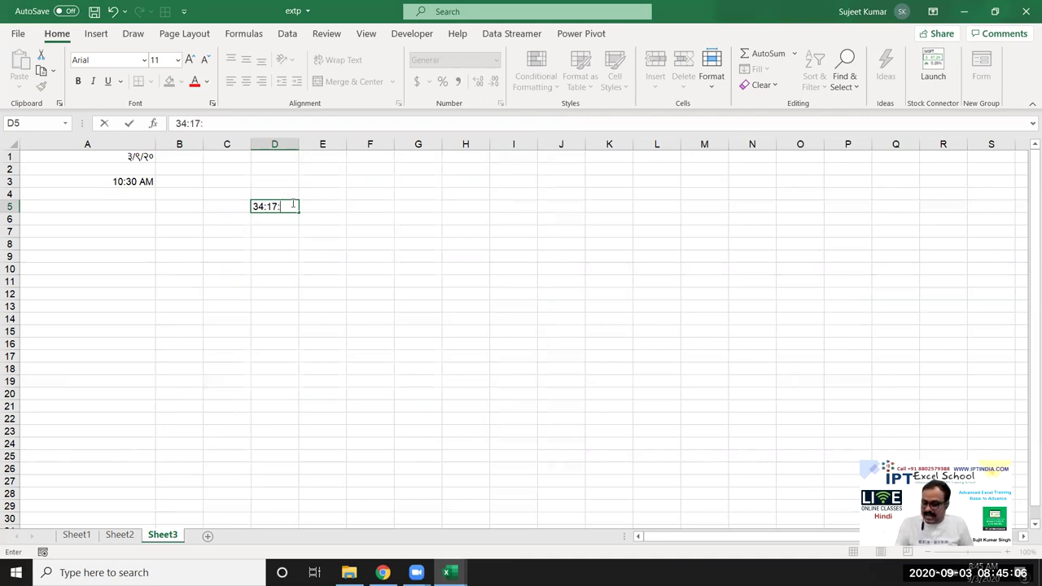
{"action": "type", "text": "30"}
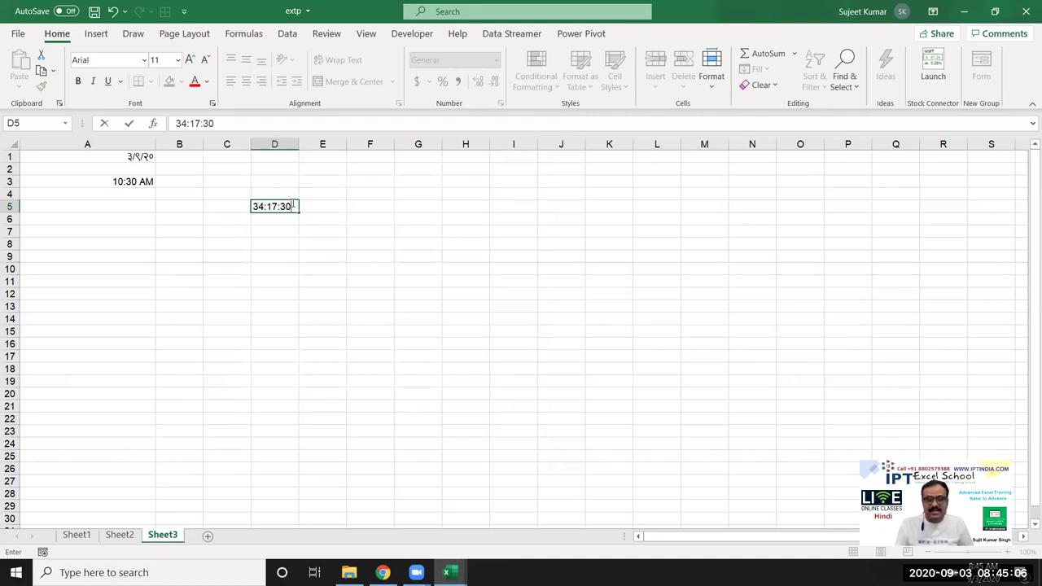
{"action": "key", "text": "Return"}
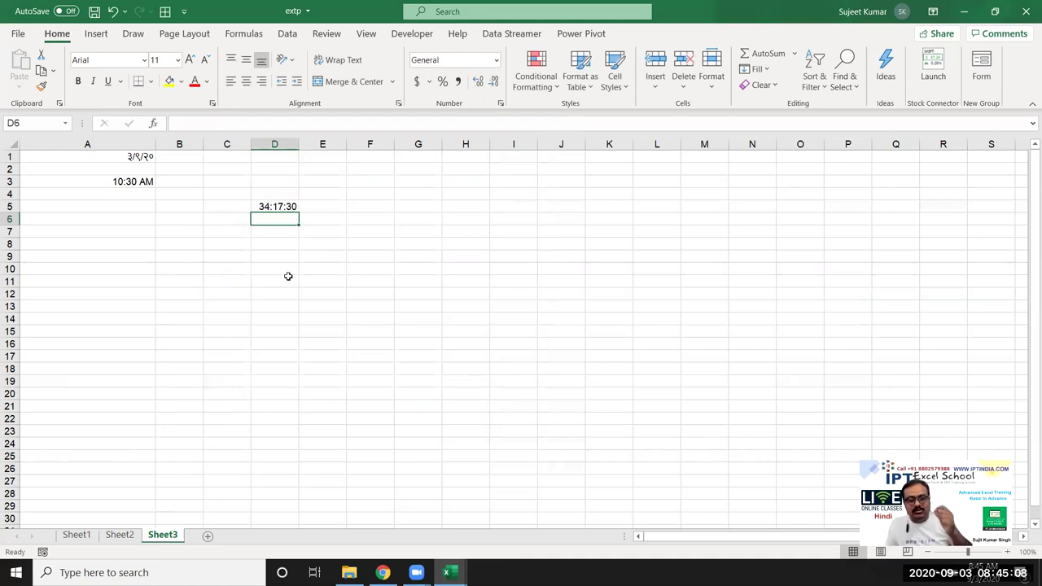
Switch D5 to General format so it shows 1.428819.
{"action": "left_click", "coordinate": [277, 209]}
{"action": "left_click", "coordinate": [496, 62]}
{"action": "left_click", "coordinate": [468, 85]}
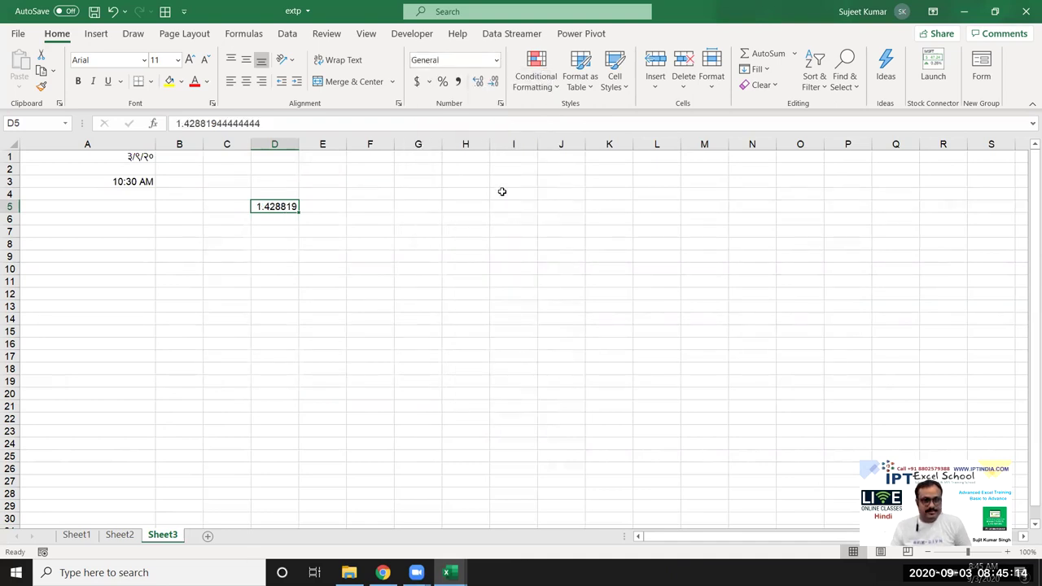
Apply the 37:30:55 elapsed-hours Time format to D5 so it reads 34:17:30.
{"action": "left_click", "coordinate": [500, 104]}
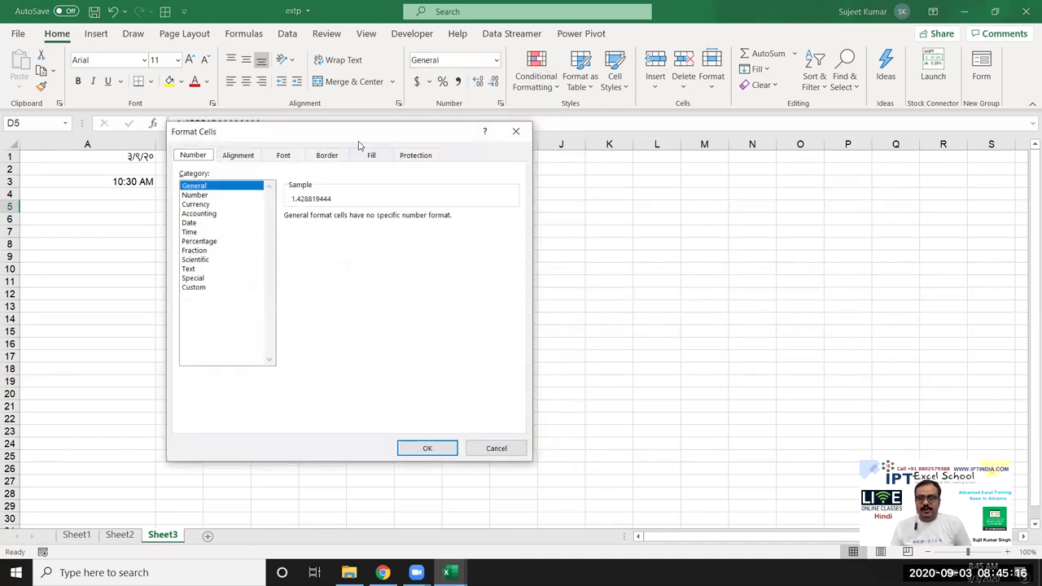
{"action": "left_click", "coordinate": [405, 224]}
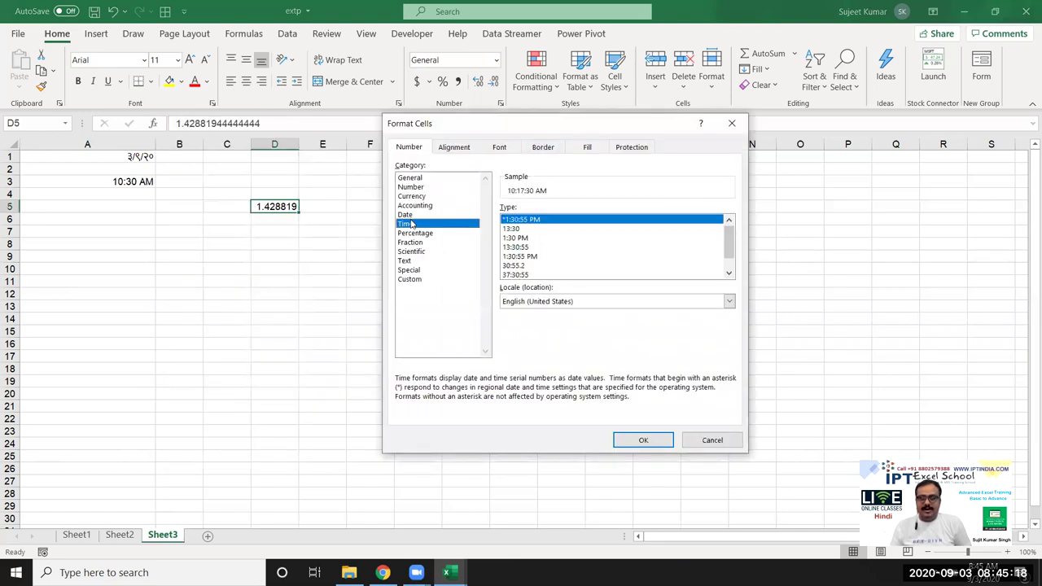
{"action": "left_click", "coordinate": [522, 230]}
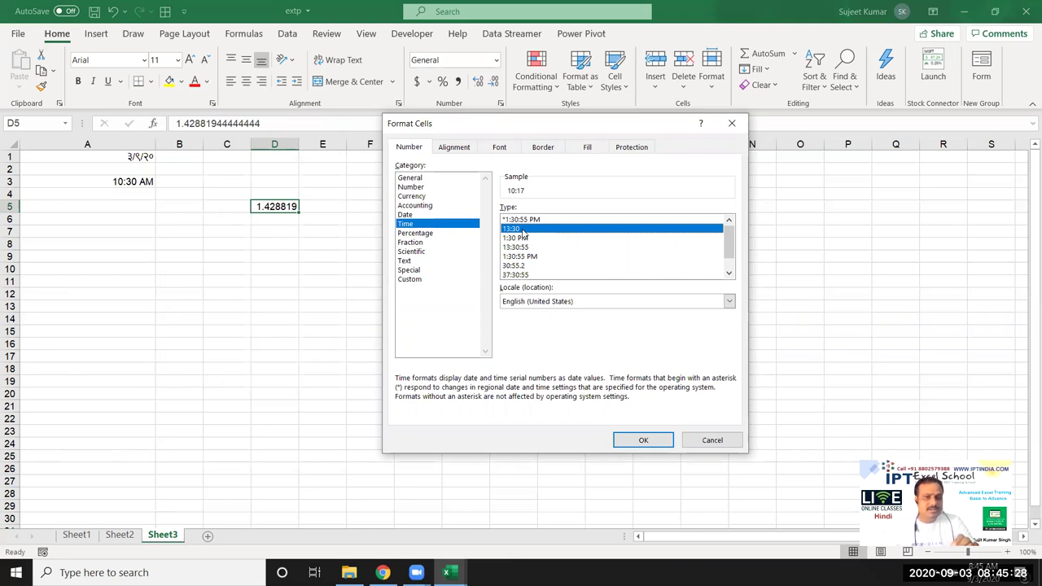
{"action": "left_click", "coordinate": [519, 238]}
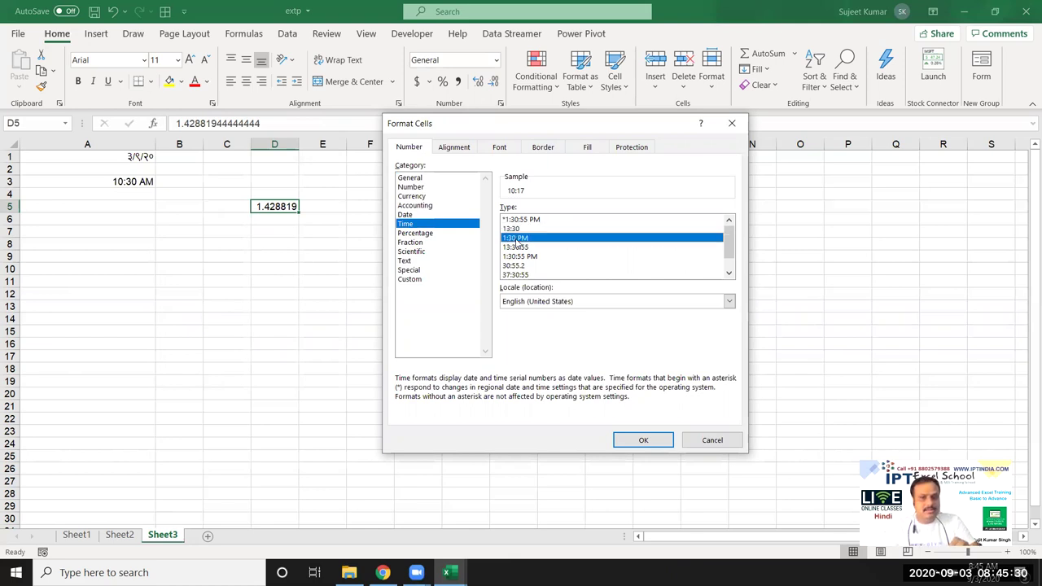
{"action": "left_click", "coordinate": [525, 255]}
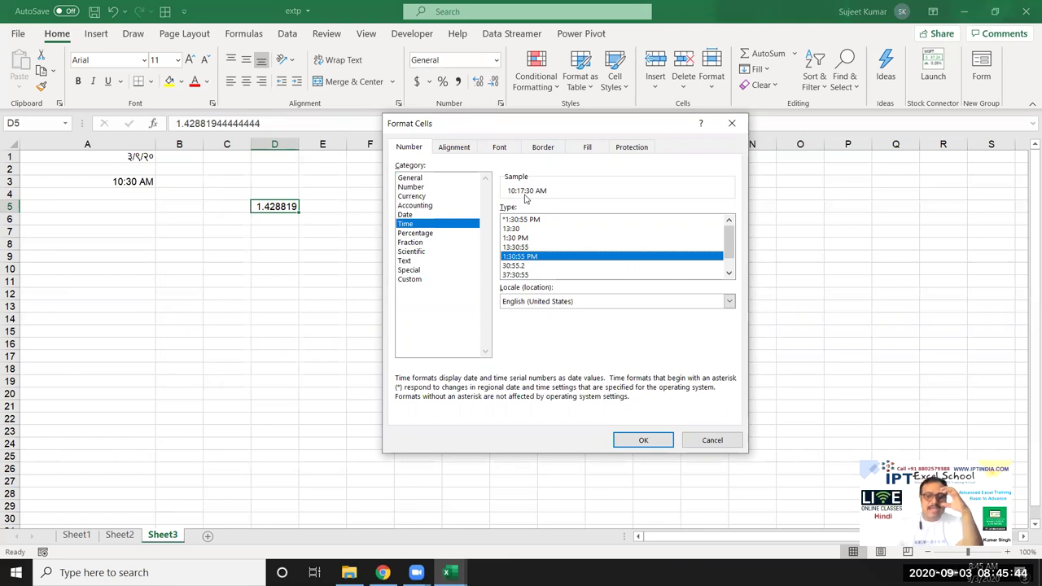
{"action": "left_click", "coordinate": [510, 275]}
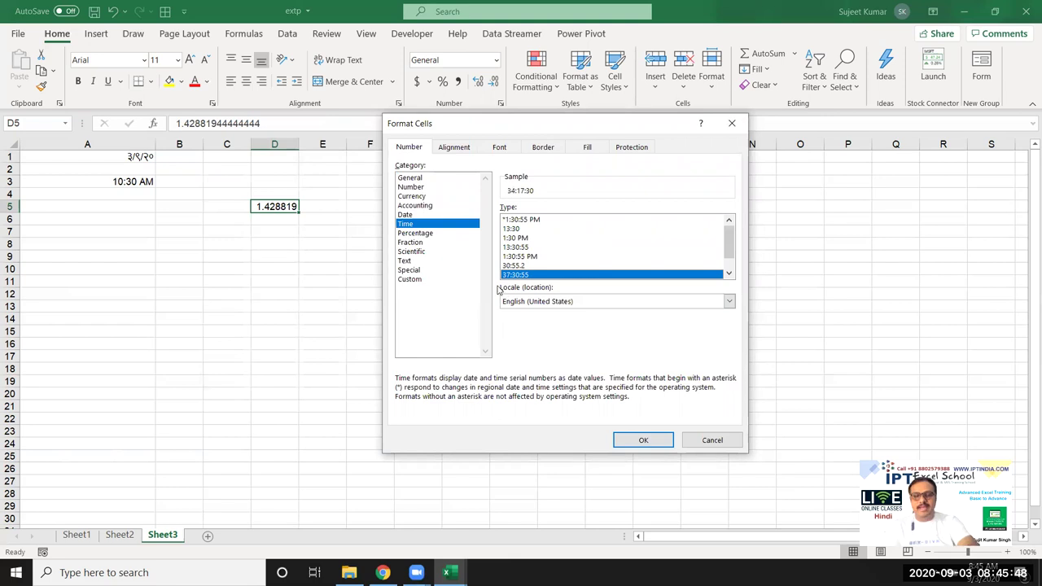
{"action": "left_click", "coordinate": [639, 439]}
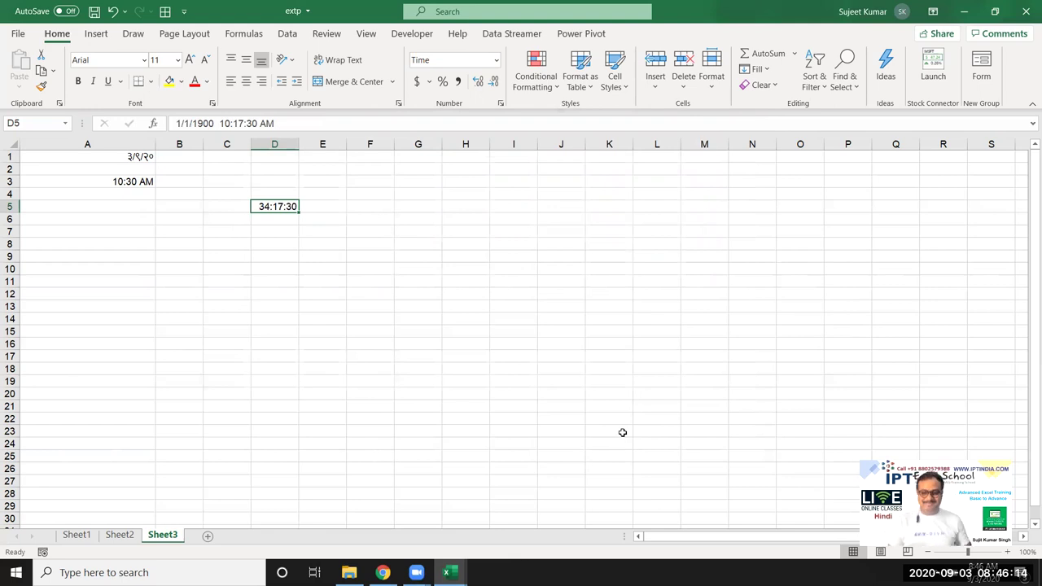
{"action": "left_click", "coordinate": [318, 302]}
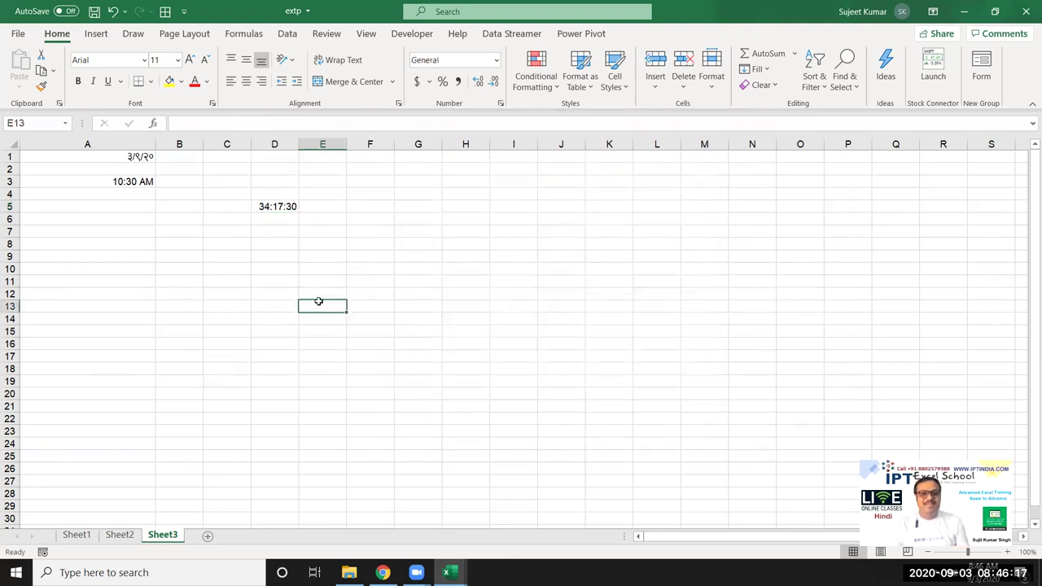
Browse the Time, Percentage and Fraction categories in Format Cells without changes.
{"action": "left_click", "coordinate": [500, 103]}
{"action": "left_click", "coordinate": [415, 224]}
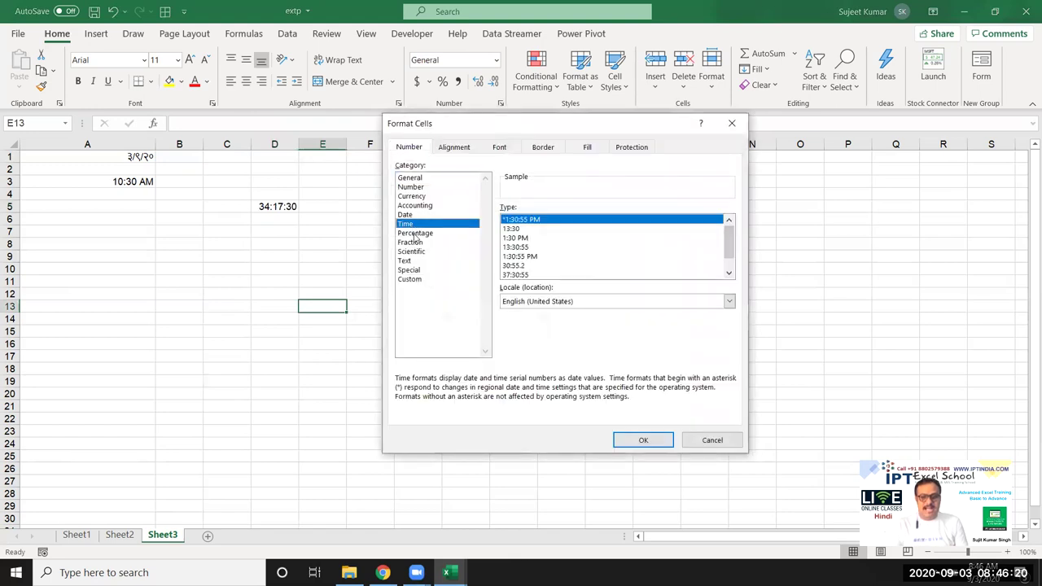
{"action": "left_click", "coordinate": [417, 233]}
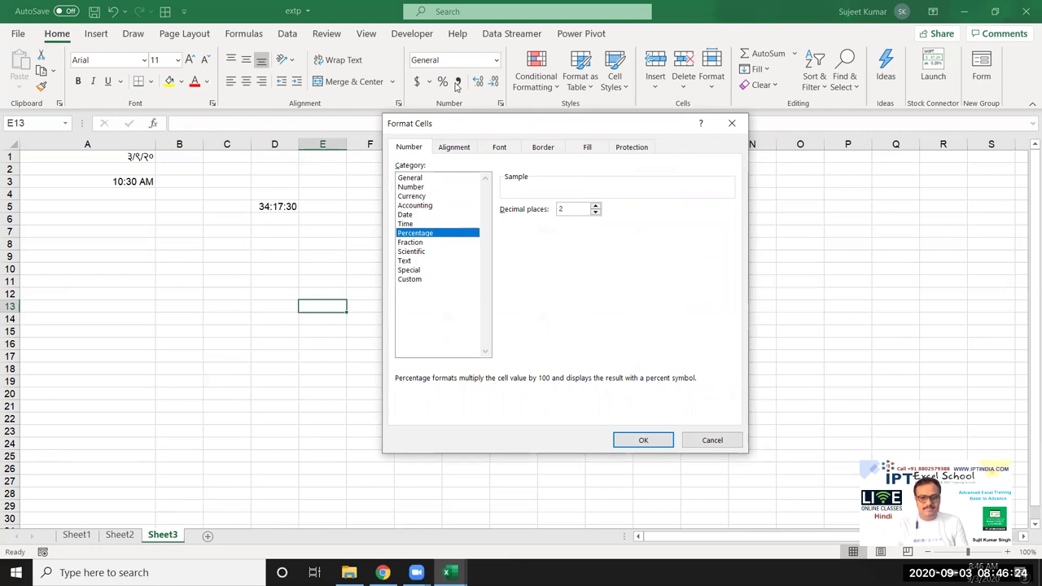
{"action": "left_click", "coordinate": [411, 243]}
{"action": "key", "text": "Return"}
Enter 2.5 in cell E11.
{"action": "left_click", "coordinate": [324, 281]}
{"action": "type", "text": "2.5"}
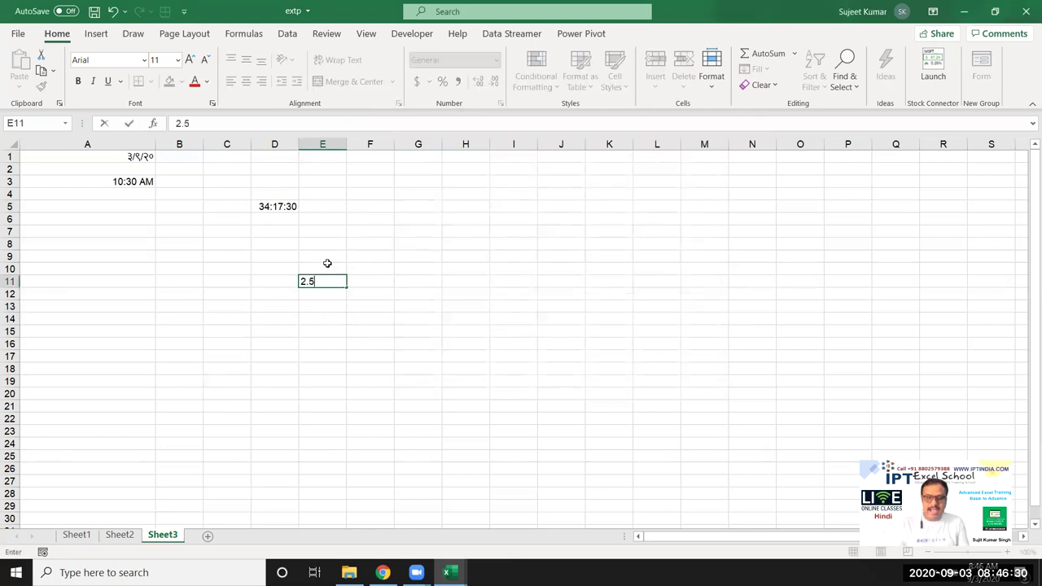
{"action": "key", "text": "Return"}
Format E11 as a Fraction in halves.
{"action": "left_click", "coordinate": [304, 279]}
{"action": "left_click", "coordinate": [501, 103]}
{"action": "left_click", "coordinate": [418, 244]}
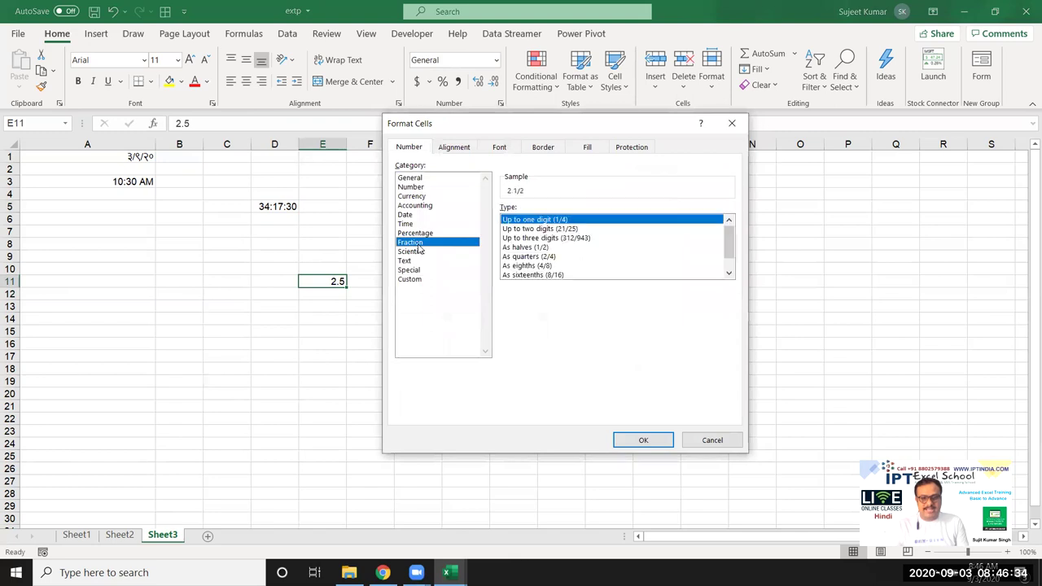
{"action": "left_click", "coordinate": [516, 258]}
{"action": "left_click", "coordinate": [521, 247]}
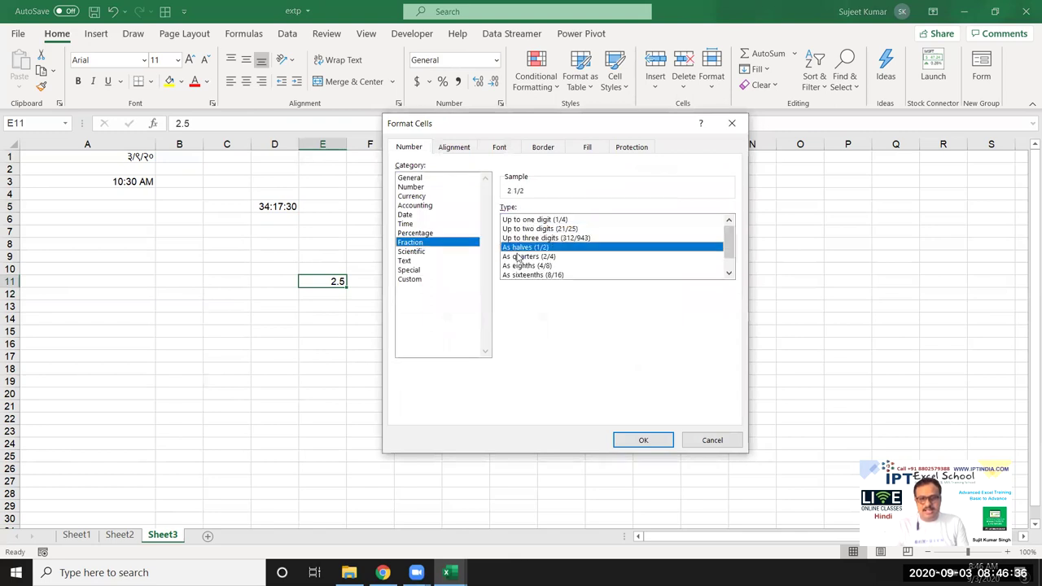
{"action": "left_click", "coordinate": [639, 440]}
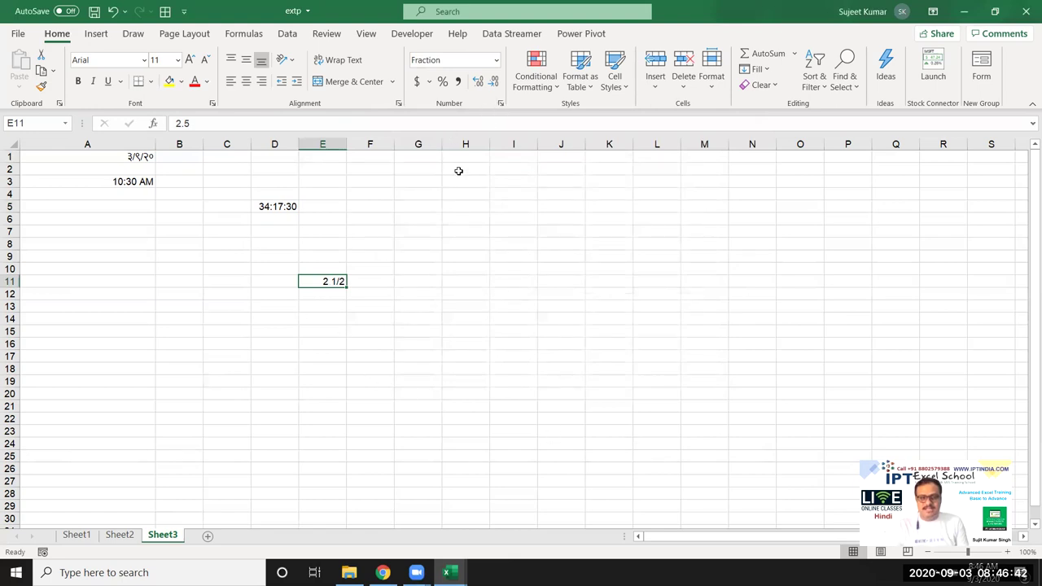
Change E11's fraction format to eighths so it reads 2 4/8.
{"action": "left_click", "coordinate": [501, 104]}
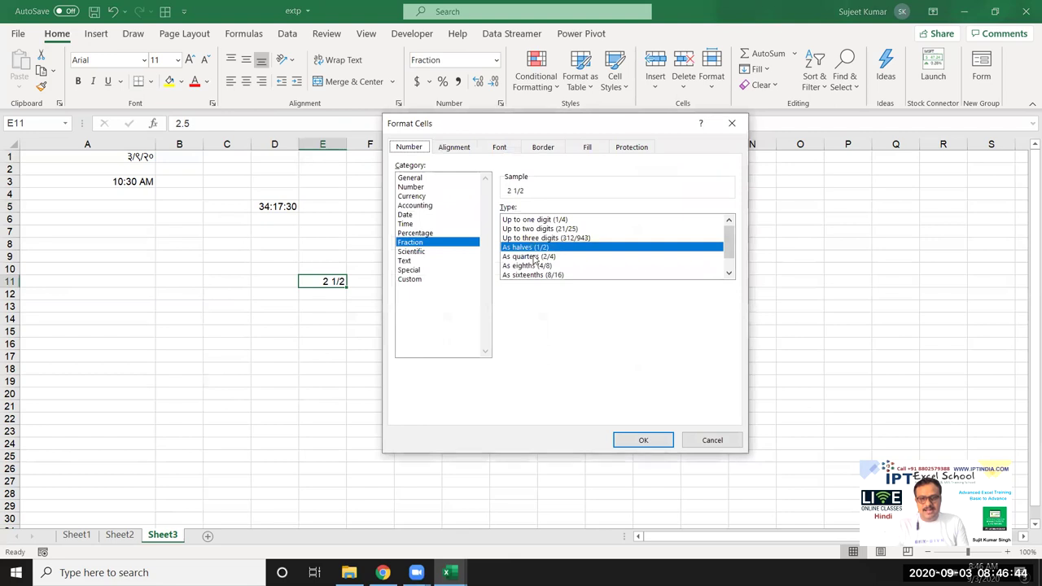
{"action": "left_click", "coordinate": [533, 257]}
{"action": "left_click", "coordinate": [529, 266]}
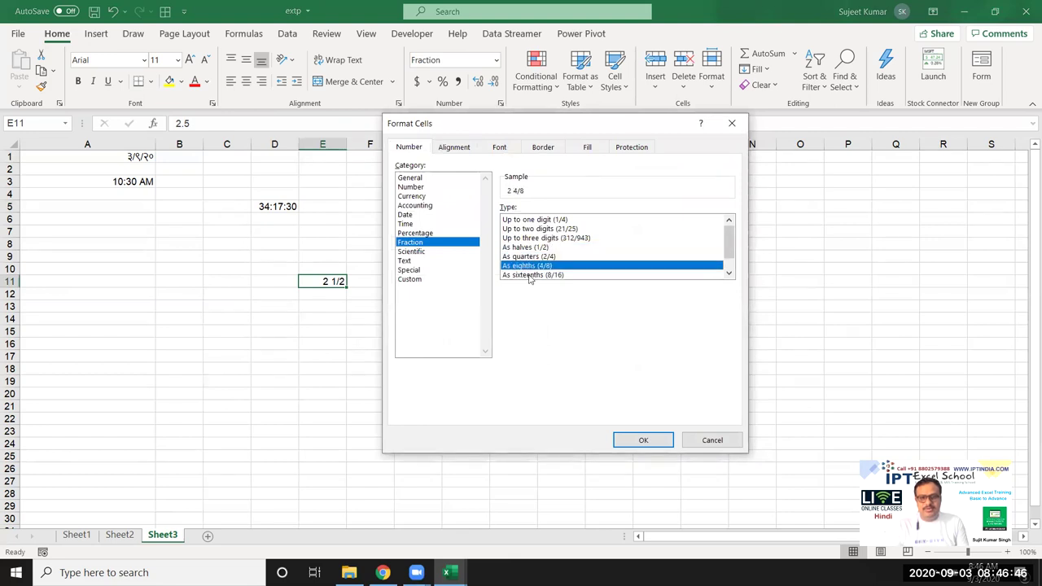
{"action": "left_click", "coordinate": [644, 441]}
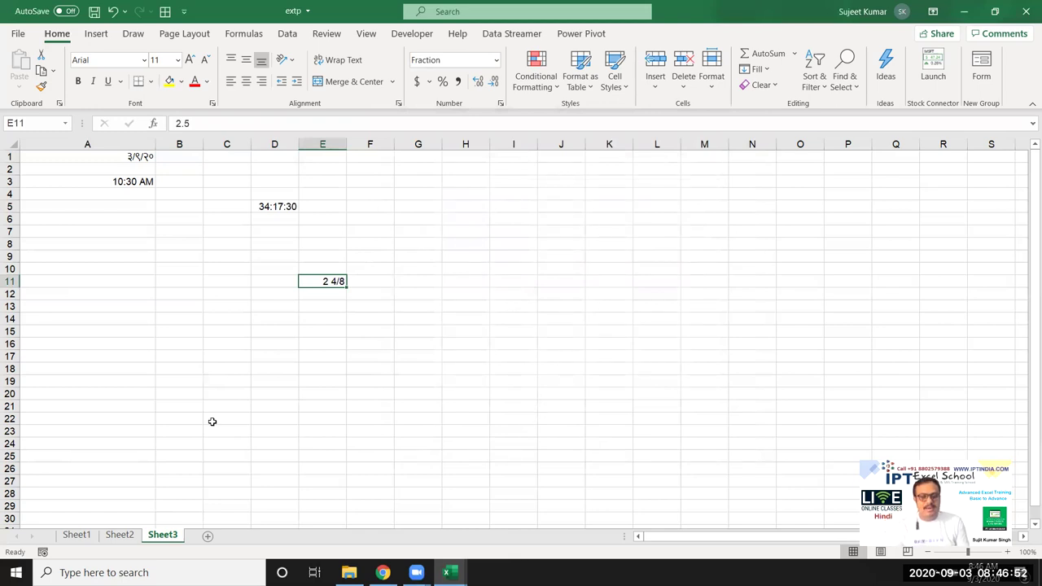
{"action": "left_click", "coordinate": [115, 308]}
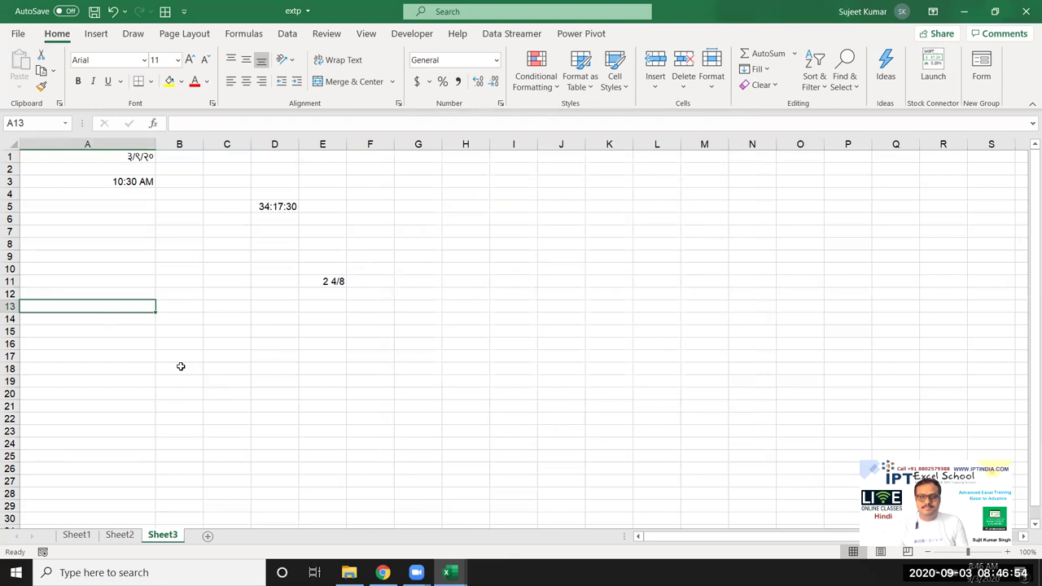
Preview the Scientific and Text formats in Format Cells, then dismiss without applying.
{"action": "left_click", "coordinate": [499, 102]}
{"action": "left_click", "coordinate": [420, 254]}
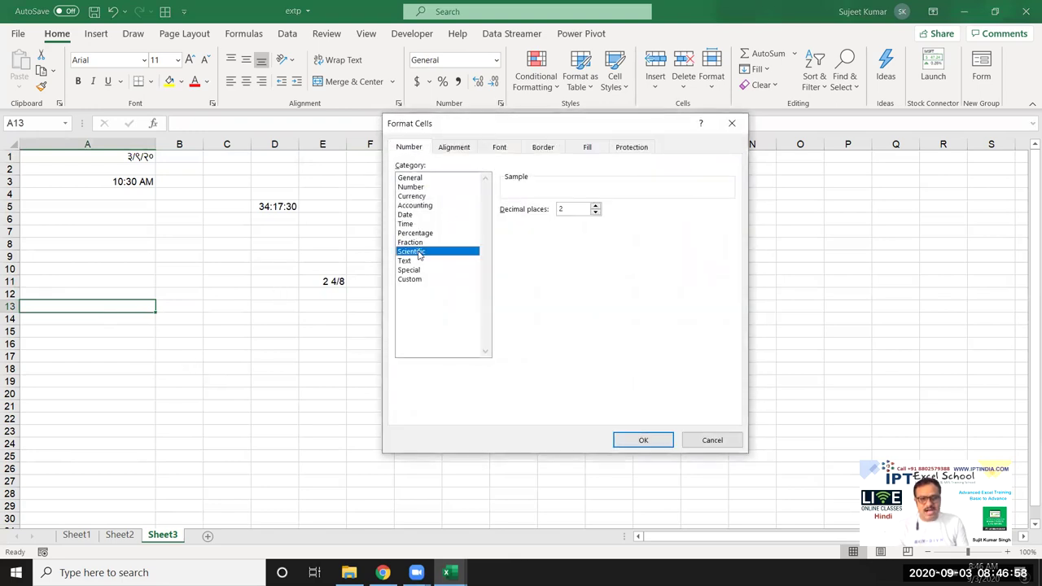
{"action": "left_click", "coordinate": [416, 262]}
{"action": "key", "text": "Return"}
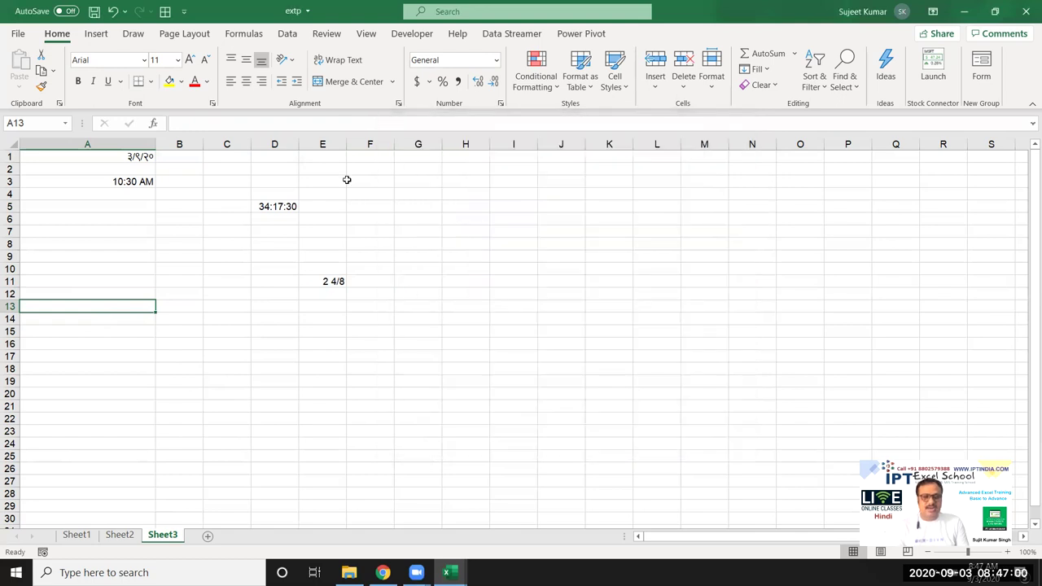
Delete the old example columns and enter the heading Chq in A1.
{"action": "mouse_move", "coordinate": [371, 144]}
{"action": "left_mouse_down"}
{"action": "mouse_move", "coordinate": [4, 116]}
{"action": "mouse_move", "coordinate": [12, 96]}
{"action": "left_mouse_up"}
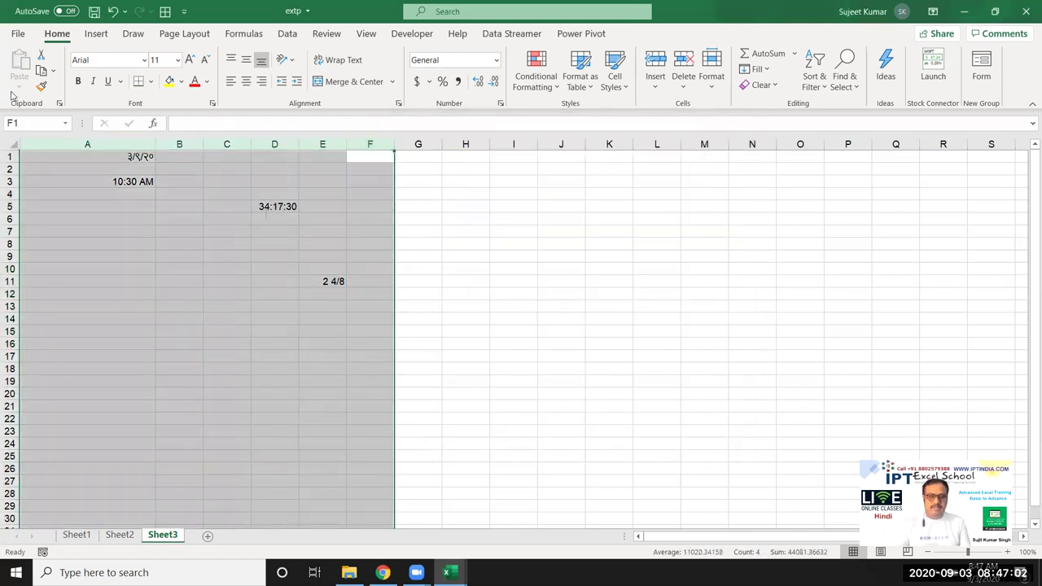
{"action": "key", "text": "ctrl+minus"}
{"action": "key", "text": "ctrl+Home"}
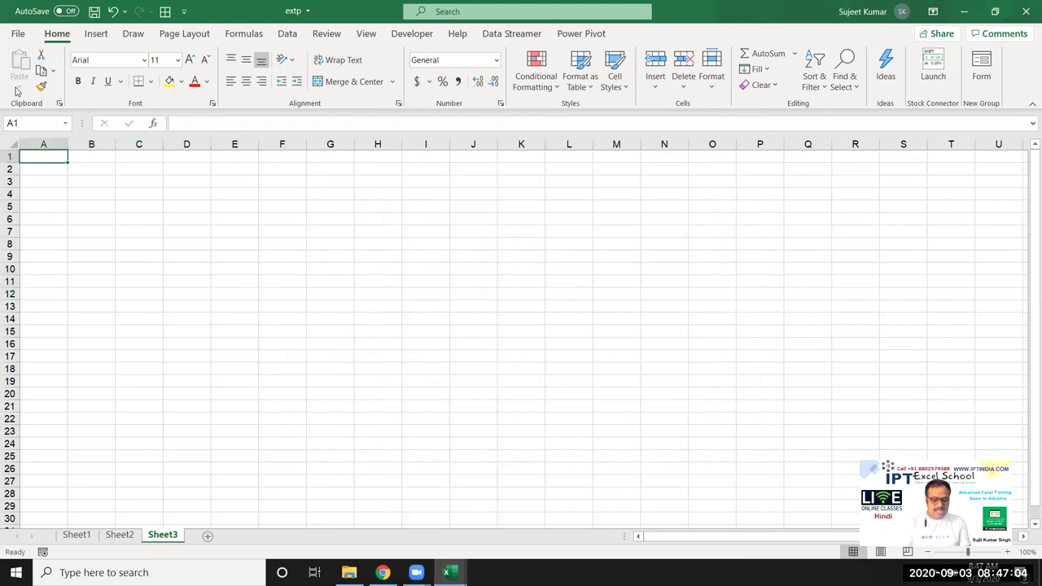
{"action": "type", "text": "Chq"}
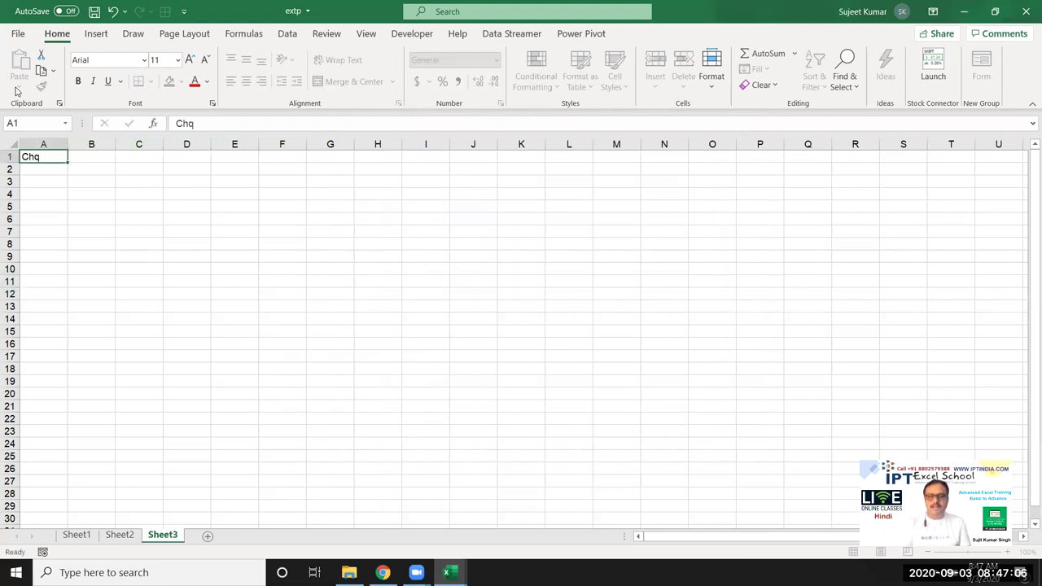
{"action": "key", "text": "Return"}
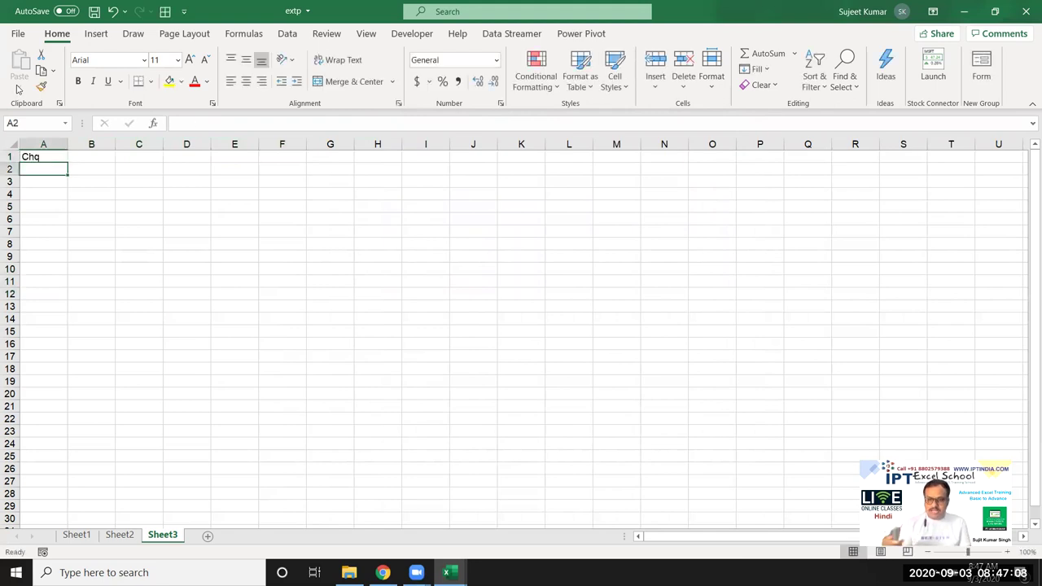
After a trial 00254 entry, store 000123 and 001423 as text in A2 and A3.
{"action": "type", "text": "00254"}
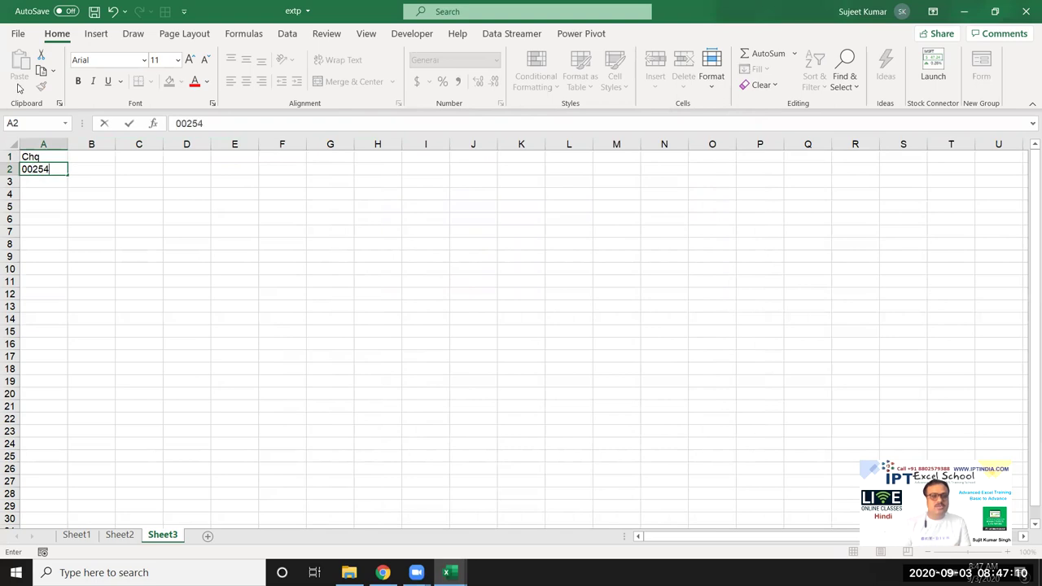
{"action": "key", "text": "Return"}
{"action": "key", "text": "Up"}
{"action": "key", "text": "Delete"}
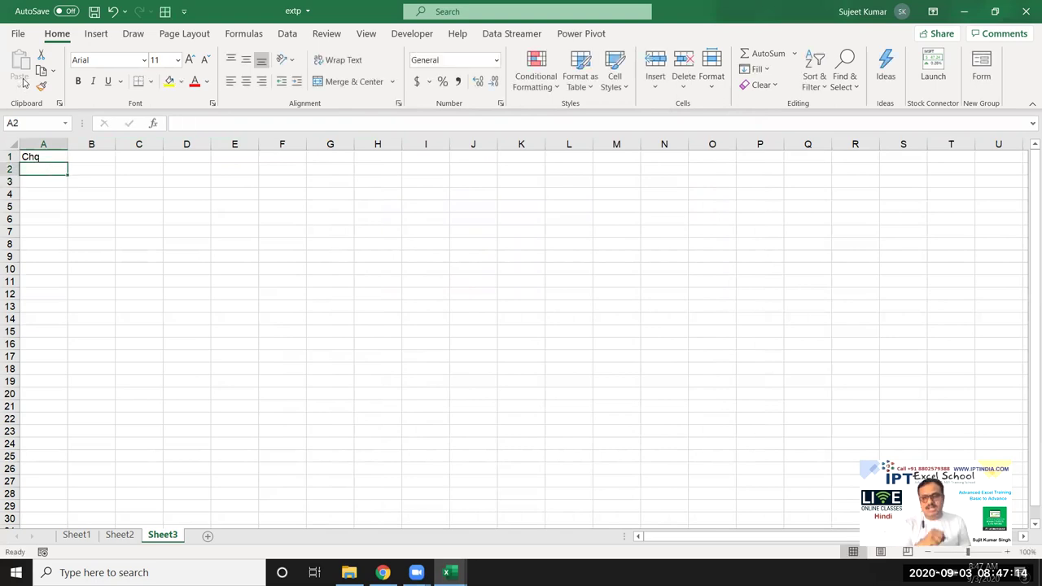
{"action": "type", "text": "'"}
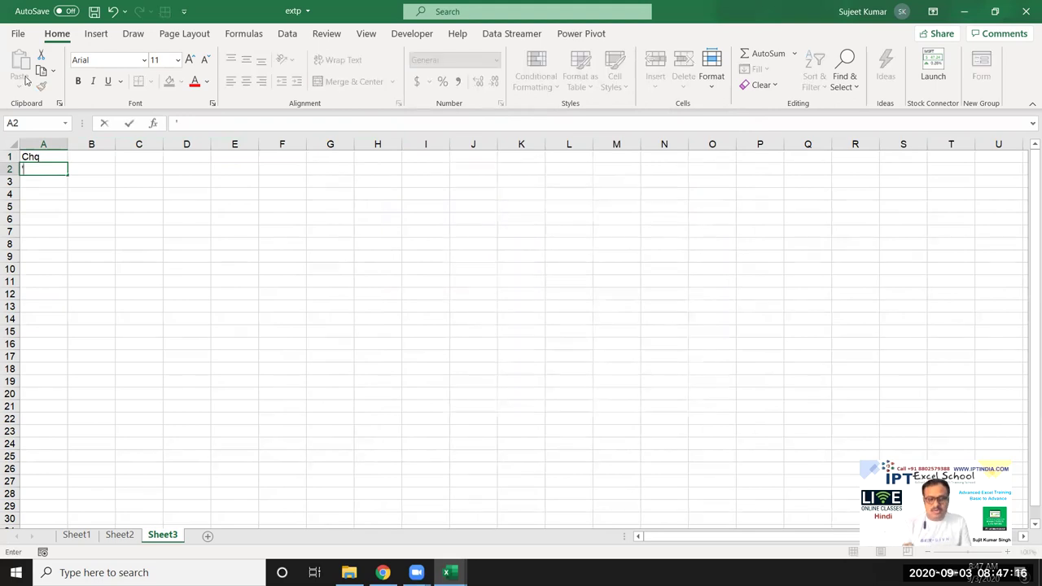
{"action": "type", "text": "000123"}
{"action": "key", "text": "Return"}
{"action": "type", "text": "'00"}
{"action": "type", "text": "423"}
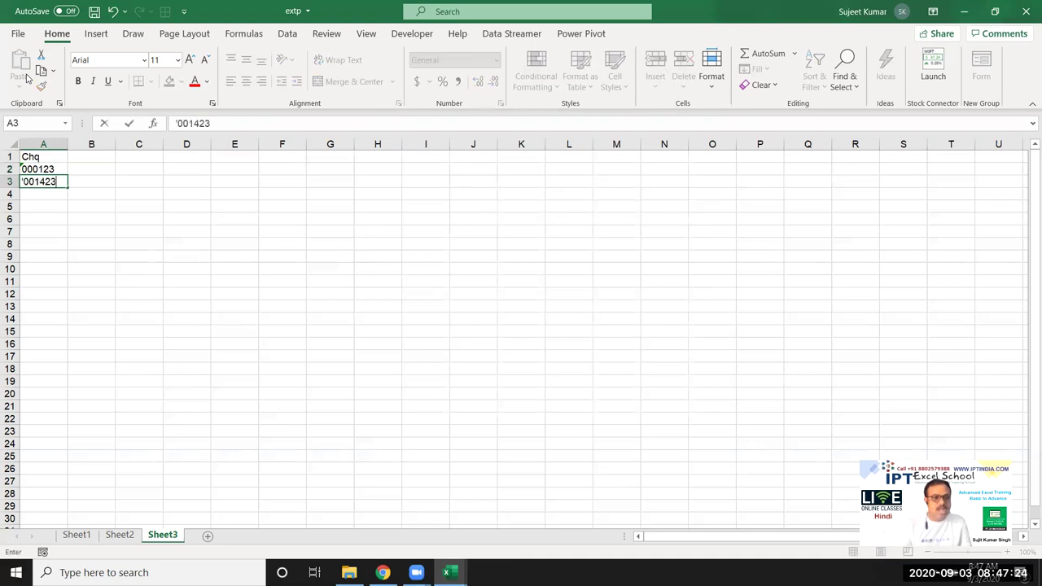
{"action": "key", "text": "Return"}
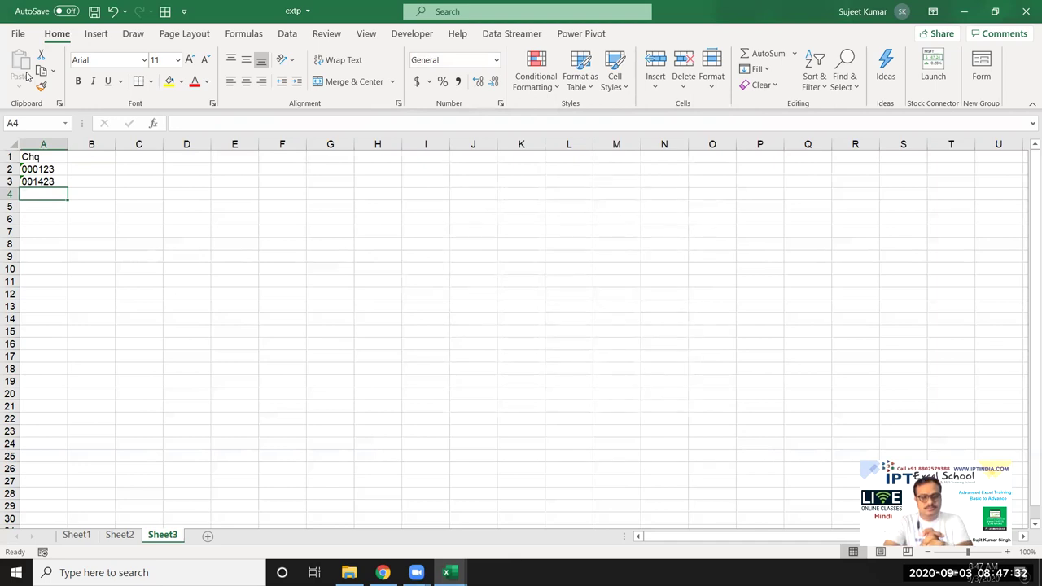
Format column A as Text and start typing 0015245 in A4.
{"action": "left_click", "coordinate": [55, 144]}
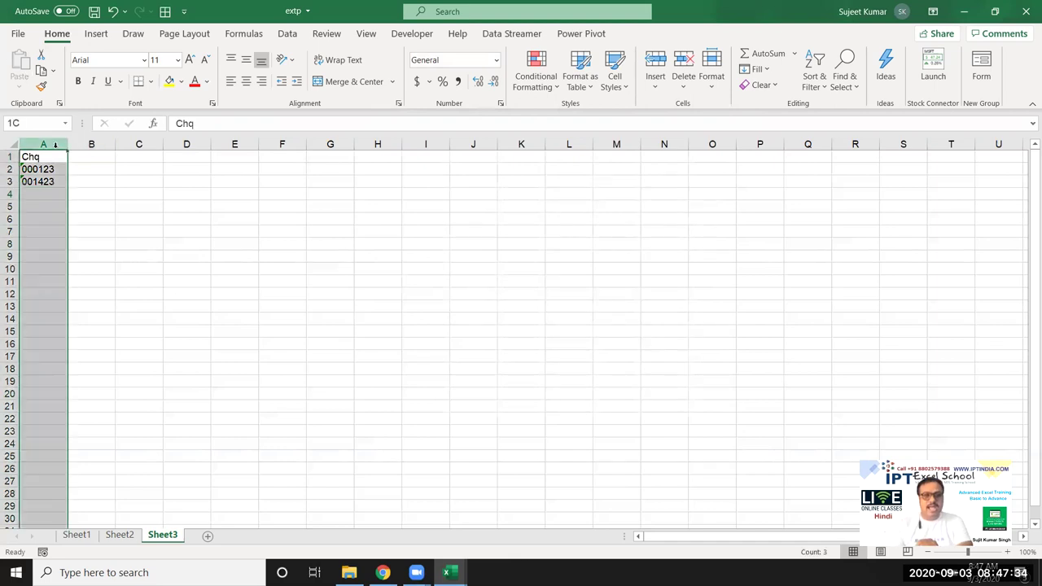
{"action": "left_click", "coordinate": [501, 104]}
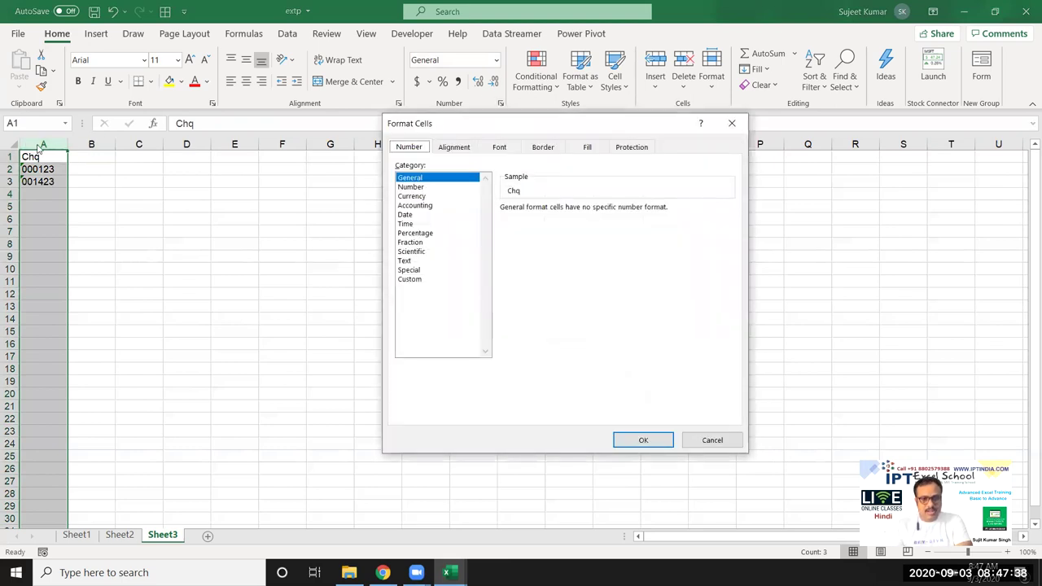
{"action": "left_click", "coordinate": [399, 260]}
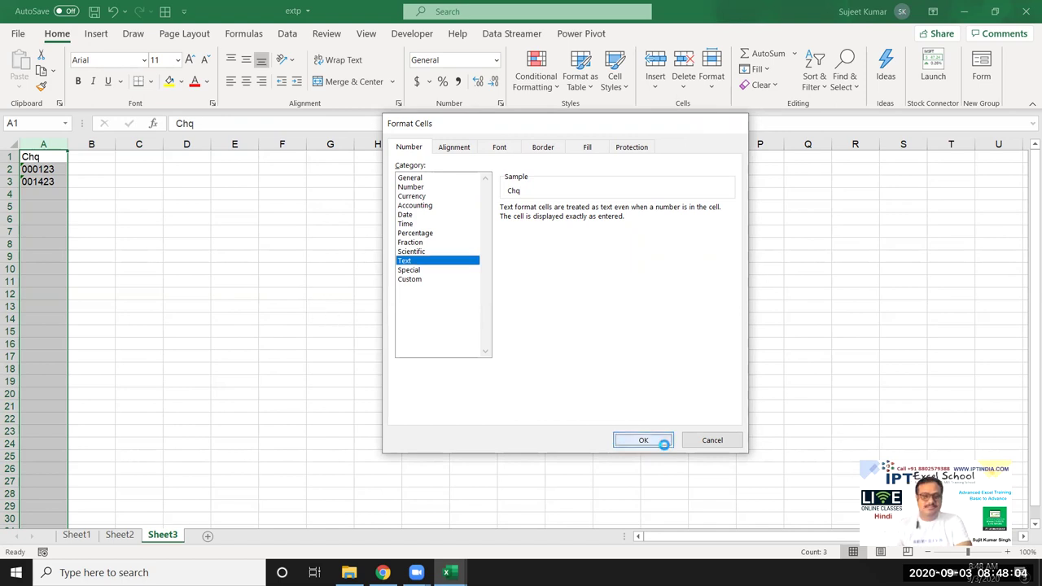
{"action": "left_click", "coordinate": [643, 440]}
{"action": "left_click", "coordinate": [27, 201]}
{"action": "left_click", "coordinate": [27, 201]}
{"action": "left_click", "coordinate": [27, 195]}
{"action": "type", "text": "0015245"}
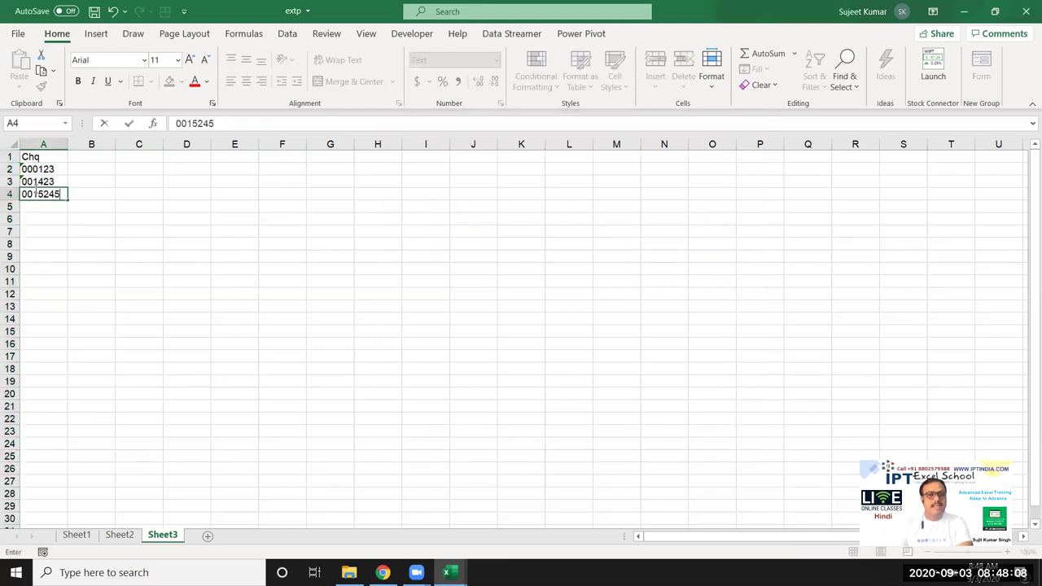
Enter cheque numbers 001524 in A4 and 001526 in A5.
{"action": "key", "text": "BackSpace"}
{"action": "key", "text": "Return"}
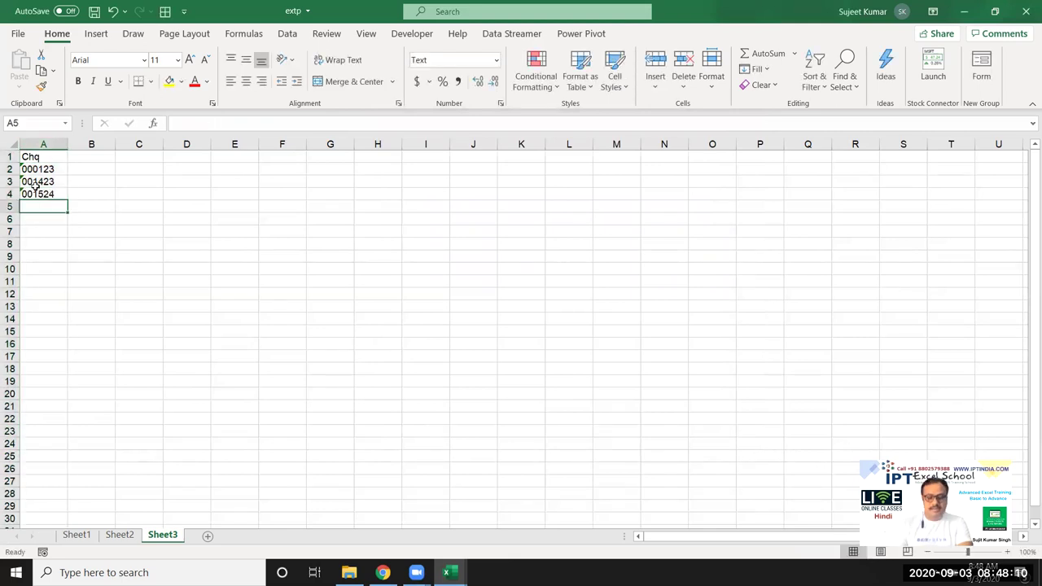
{"action": "type", "text": "001526"}
{"action": "key", "text": "Return"}
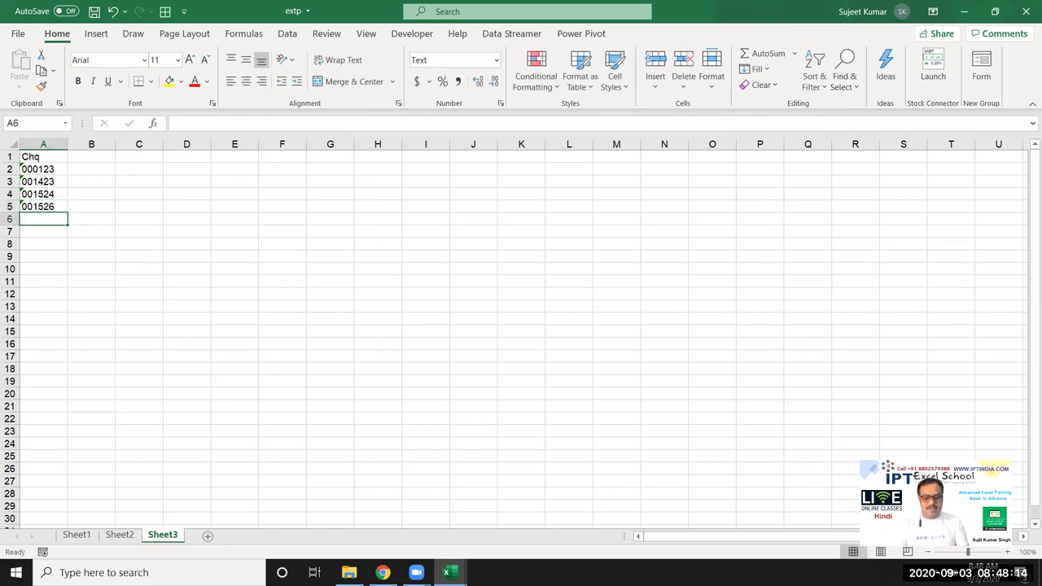
Add a SUM of A1:A5 in cell A6.
{"action": "type", "text": "=sum"}
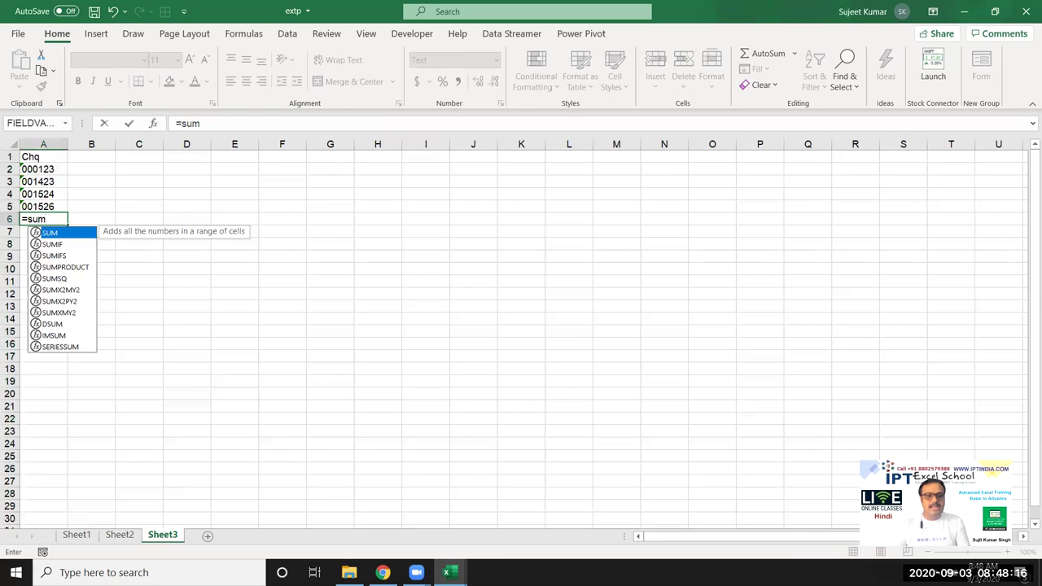
{"action": "key", "text": "Tab"}
{"action": "key", "text": "Up"}
{"action": "key", "text": "shift+Up"}
{"action": "key", "text": "shift+Up"}
{"action": "key", "text": "shift+Up"}
{"action": "key", "text": "shift+Up"}
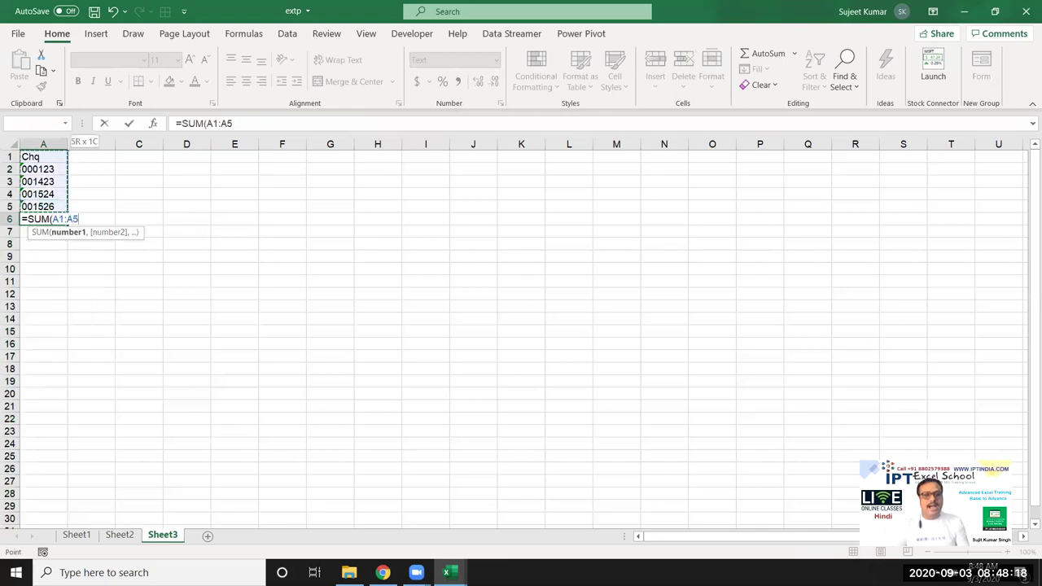
{"action": "key", "text": "Return"}
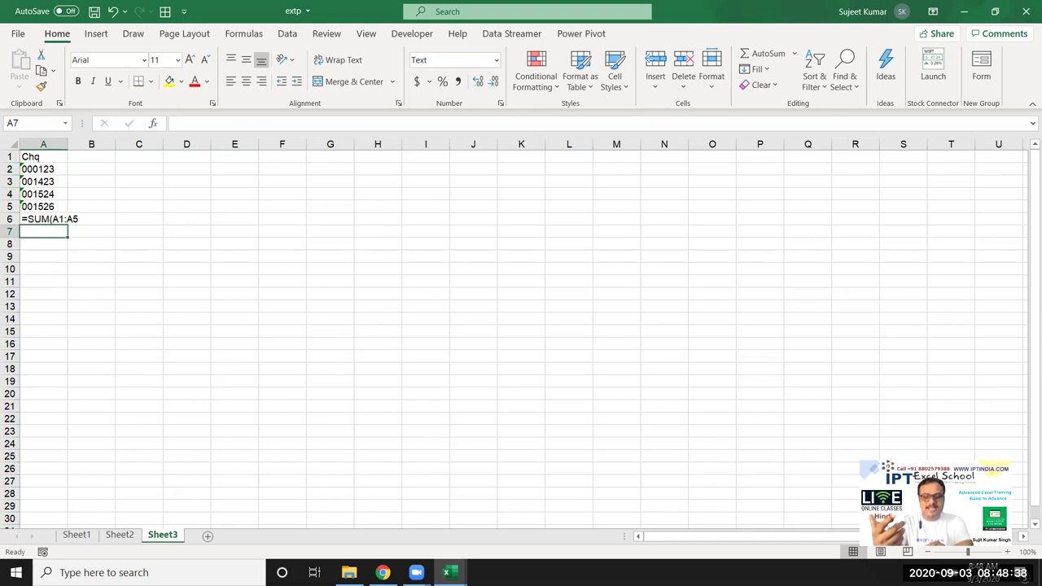
Enter 1245, 01212, 62, 23235 and 233 down cells E2 to E6.
{"action": "left_click", "coordinate": [234, 165]}
{"action": "type", "text": "1245"}
{"action": "key", "text": "Return"}
{"action": "type", "text": "01212"}
{"action": "key", "text": "Return"}
{"action": "type", "text": "62"}
{"action": "key", "text": "Return"}
{"action": "type", "text": "23235"}
{"action": "key", "text": "Return"}
{"action": "type", "text": "233"}
{"action": "key", "text": "Return"}
Head E1 as Chq, prefix E2 with 00 (it reverts to 1245), and select E2:E6.
{"action": "left_click", "coordinate": [234, 158]}
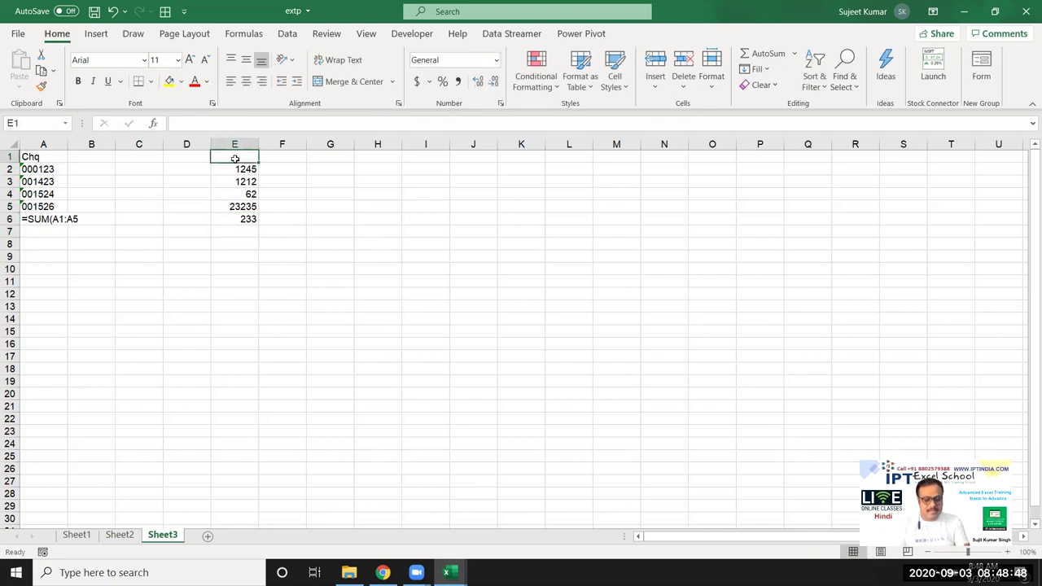
{"action": "type", "text": "C"}
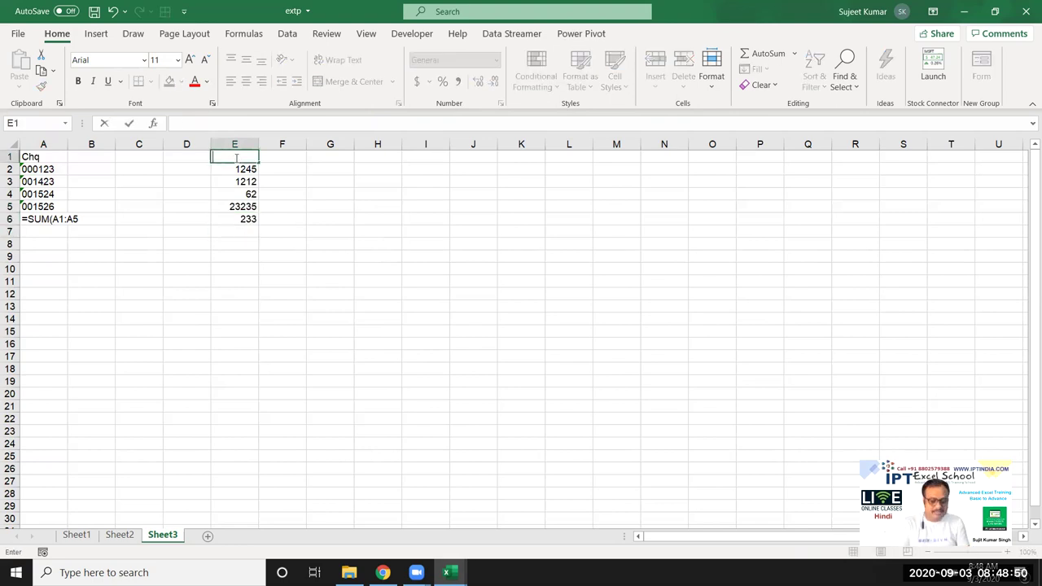
{"action": "type", "text": "hq"}
{"action": "key", "text": "Return"}
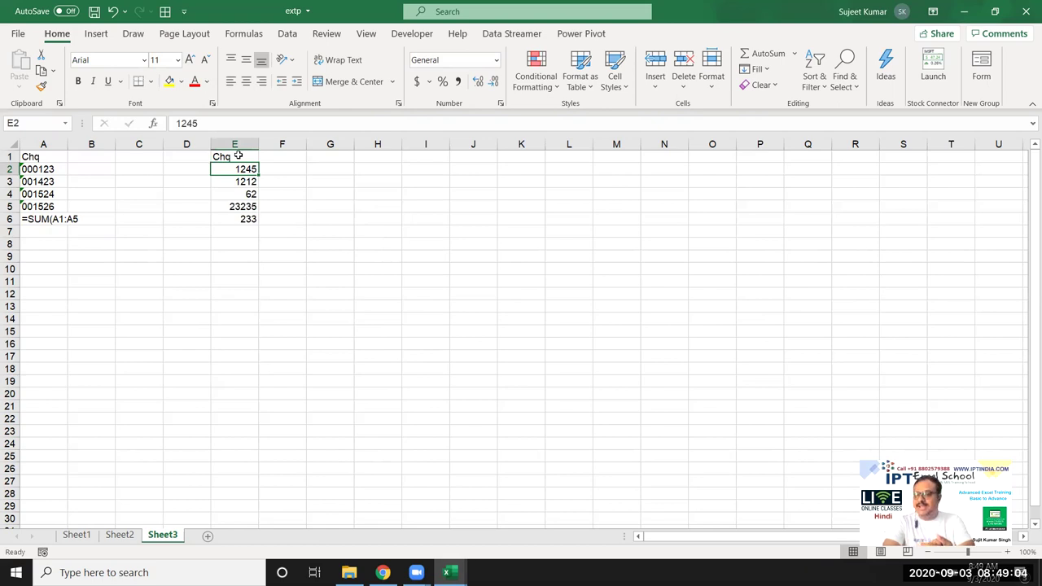
{"action": "left_click", "coordinate": [178, 124]}
{"action": "type", "text": "00"}
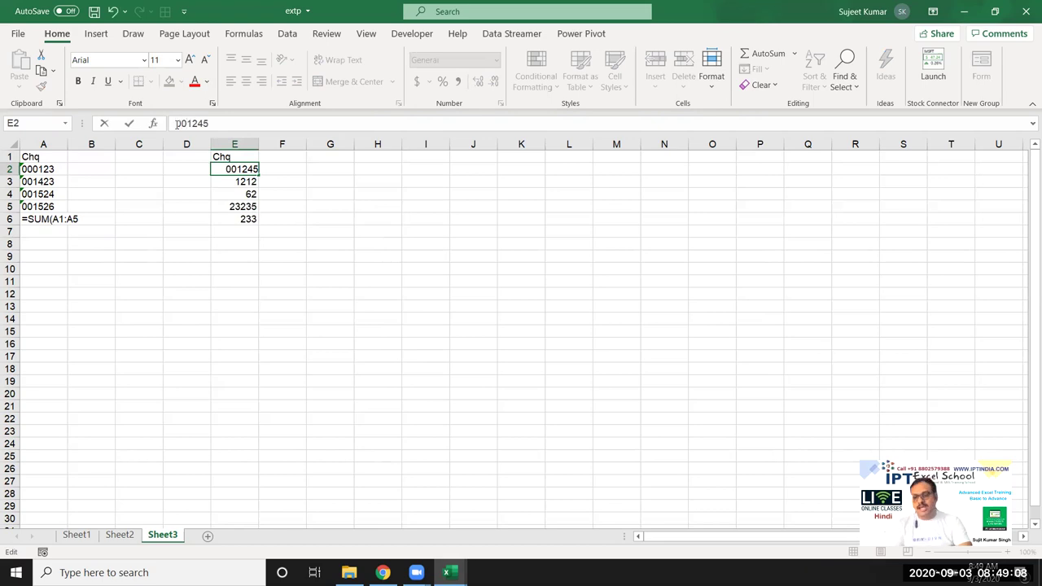
{"action": "key", "text": "ctrl+Return"}
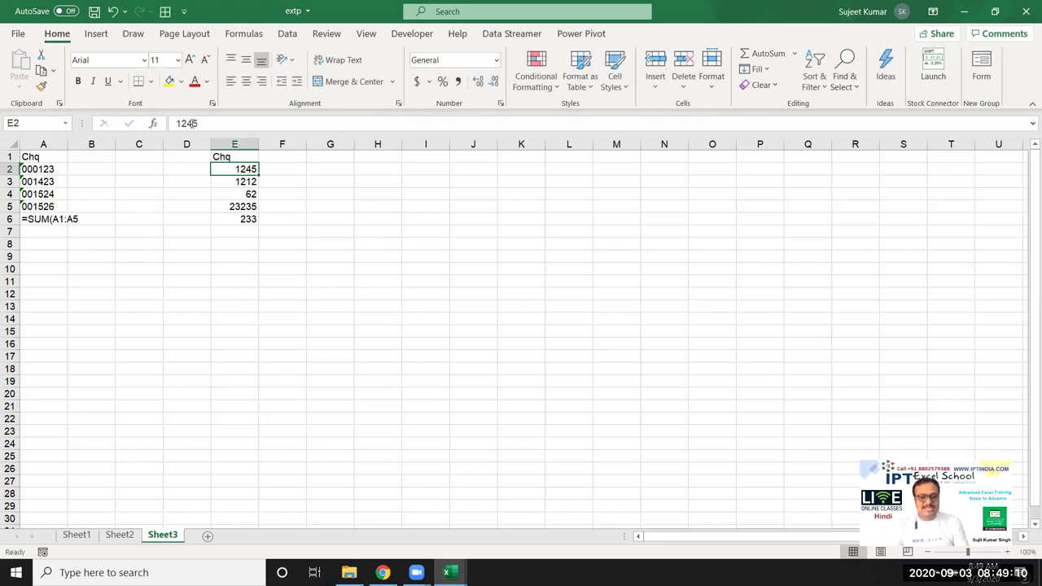
{"action": "left_click", "coordinate": [229, 222]}
{"action": "left_click_drag", "start_coordinate": [230, 222], "coordinate": [216, 169]}
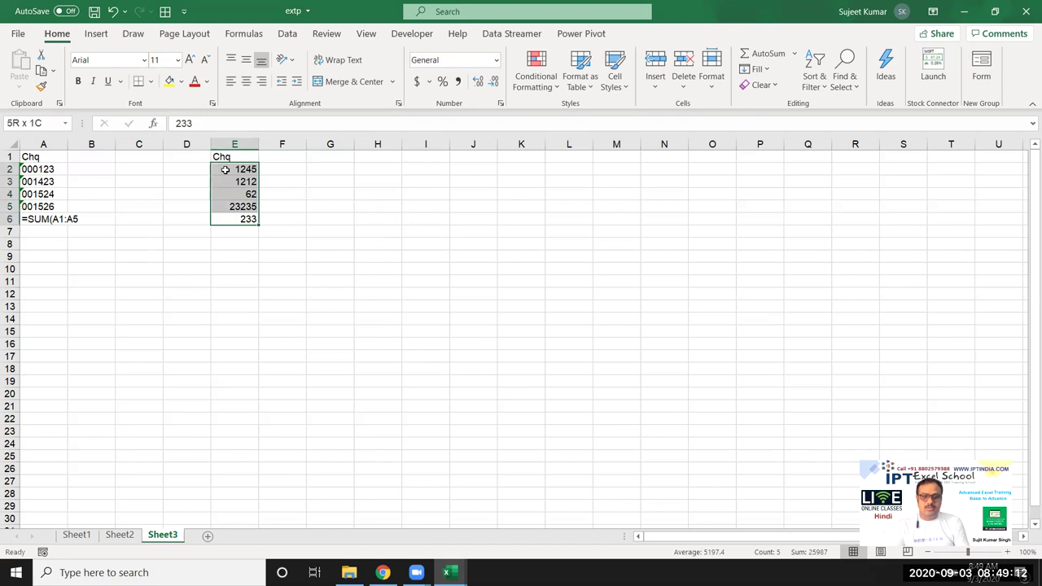
Apply the custom format 000000 to E2:E6 so values show as 001245, 000062, etc.
{"action": "left_click", "coordinate": [500, 103]}
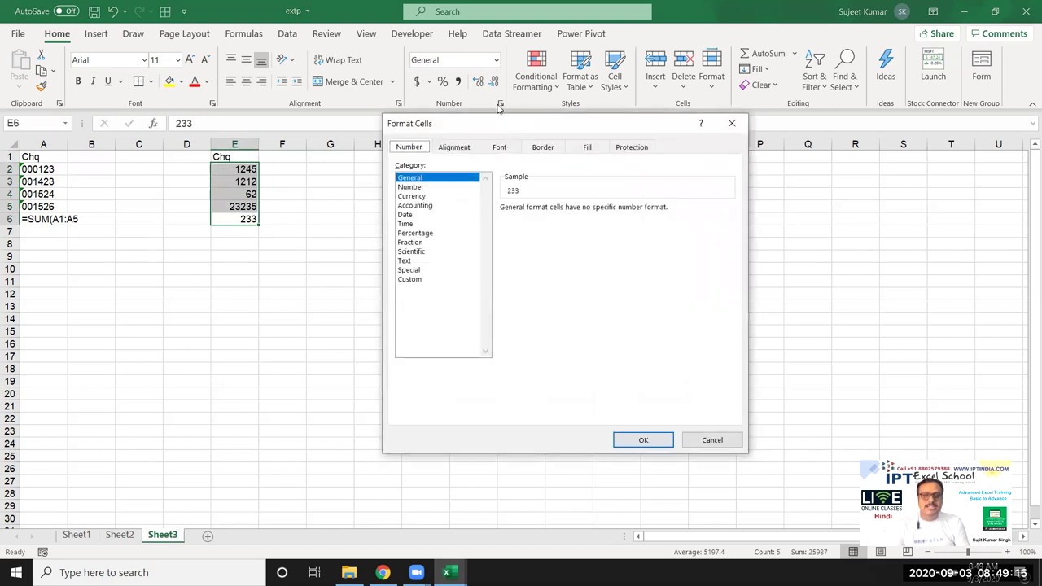
{"action": "left_click", "coordinate": [402, 280]}
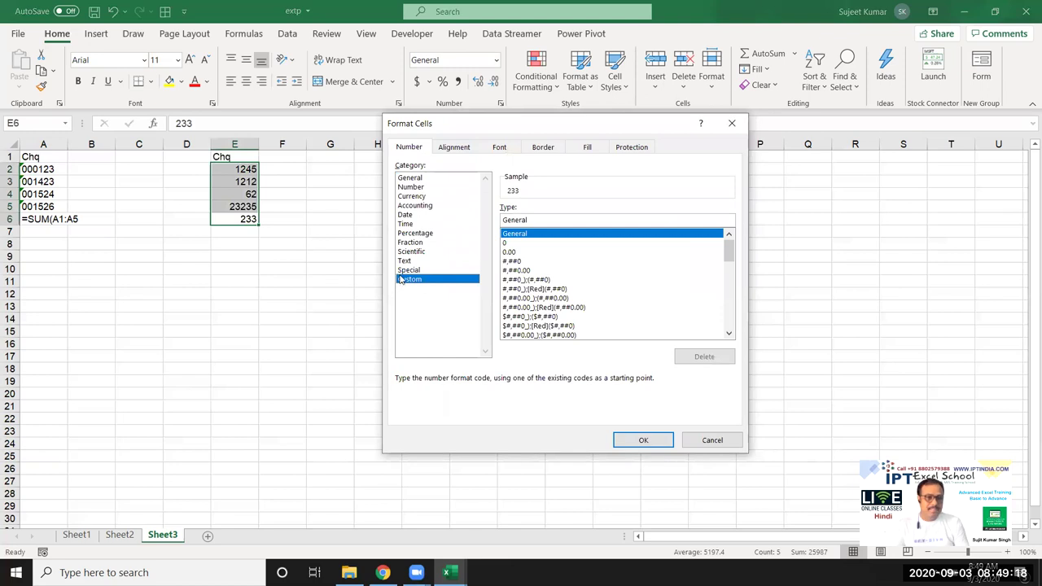
{"action": "double_click", "coordinate": [534, 220]}
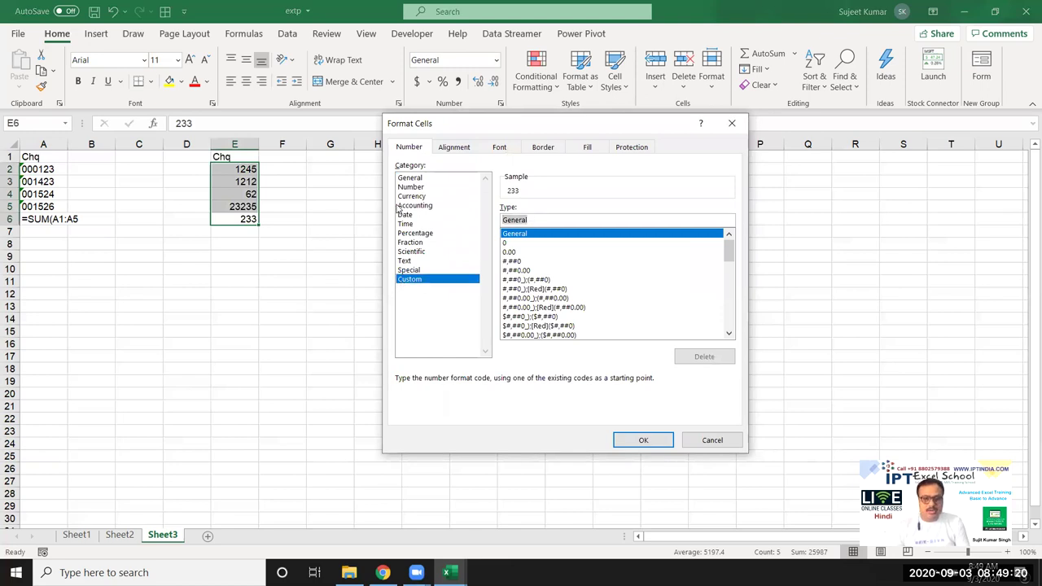
{"action": "type", "text": "00"}
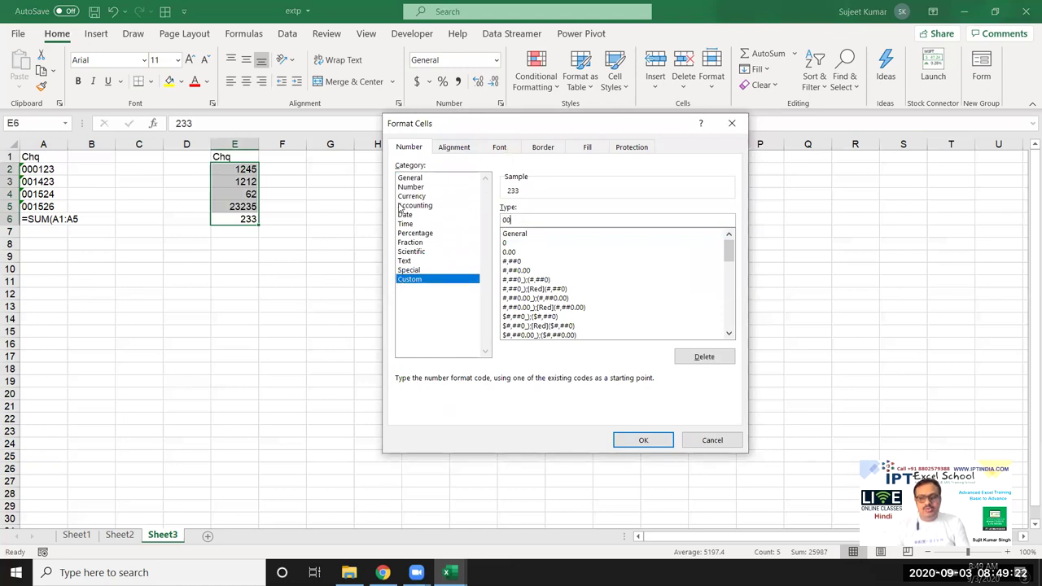
{"action": "type", "text": "00"}
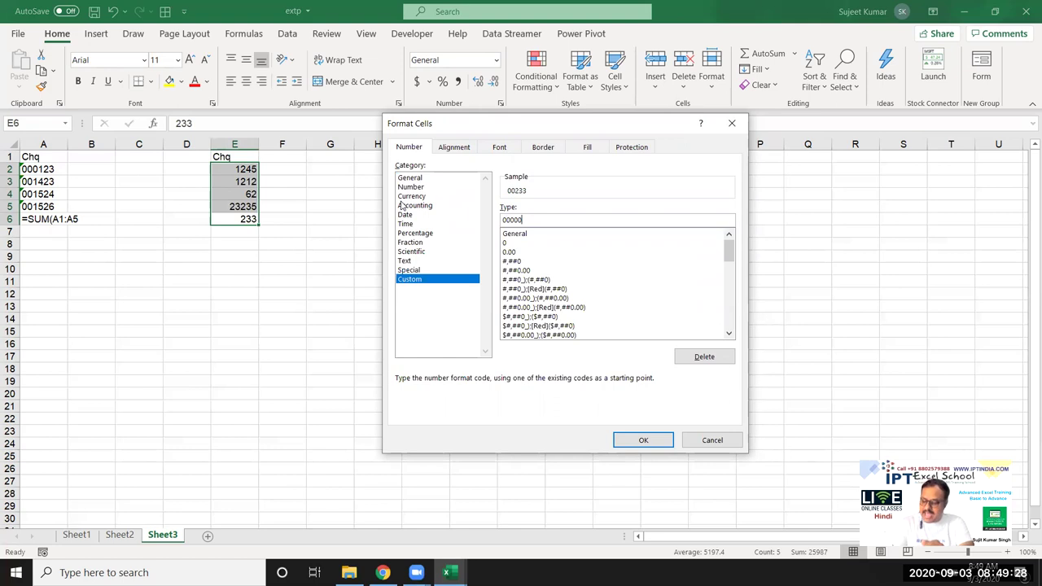
{"action": "type", "text": "0"}
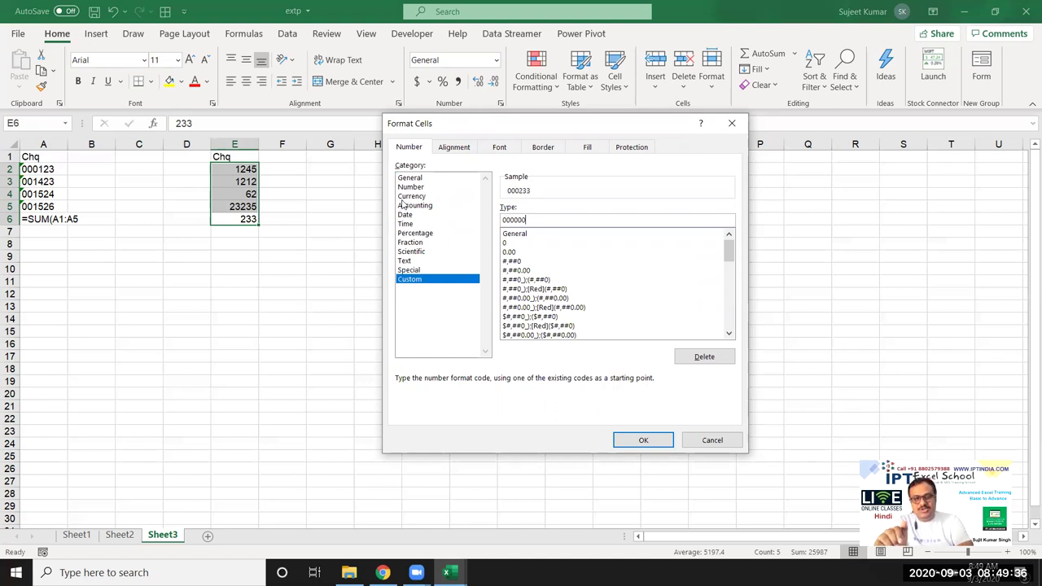
{"action": "key", "text": "Return"}
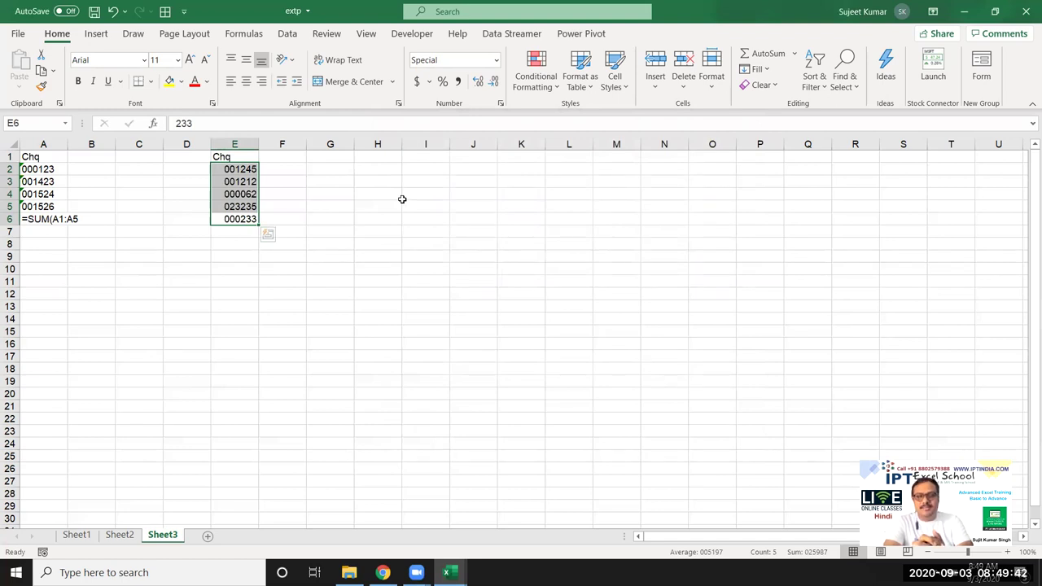
{"action": "key", "text": "Down"}
{"action": "key", "text": "Up"}
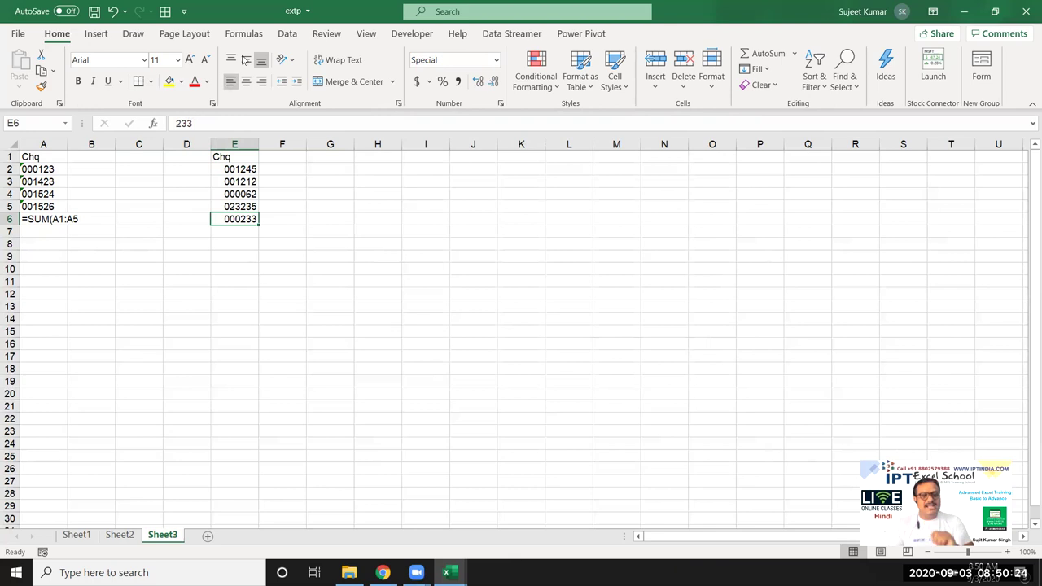
Add a Mobile heading in F1 and enter a +91 mobile number in F2.
{"action": "left_click", "coordinate": [290, 155]}
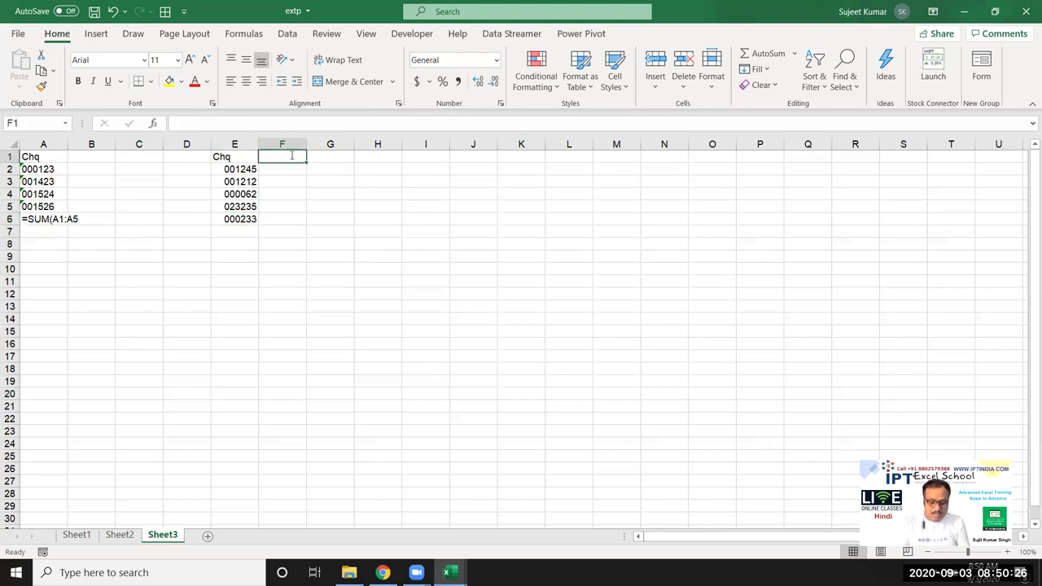
{"action": "type", "text": "Mobile"}
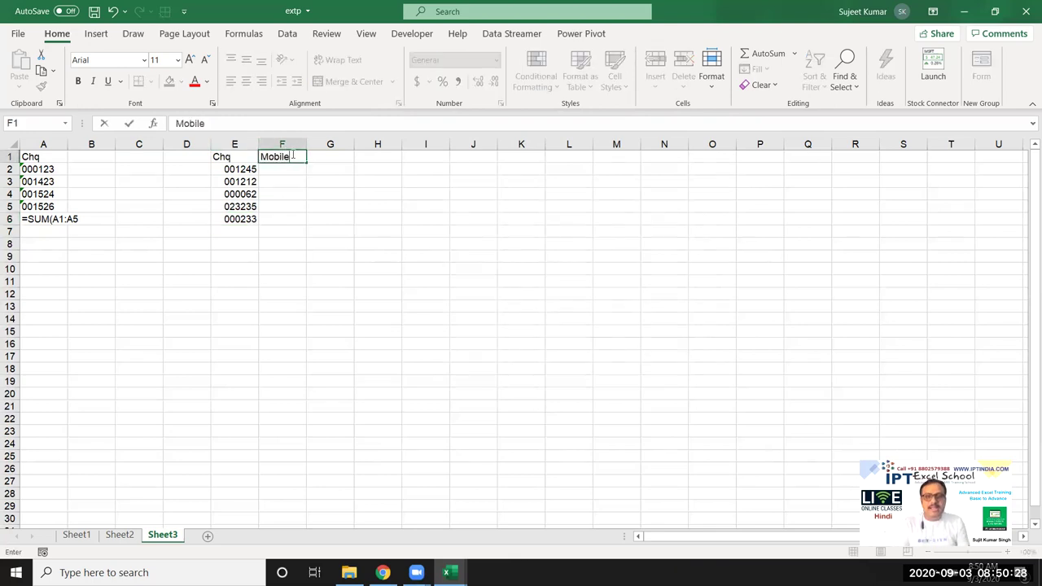
{"action": "key", "text": "Return"}
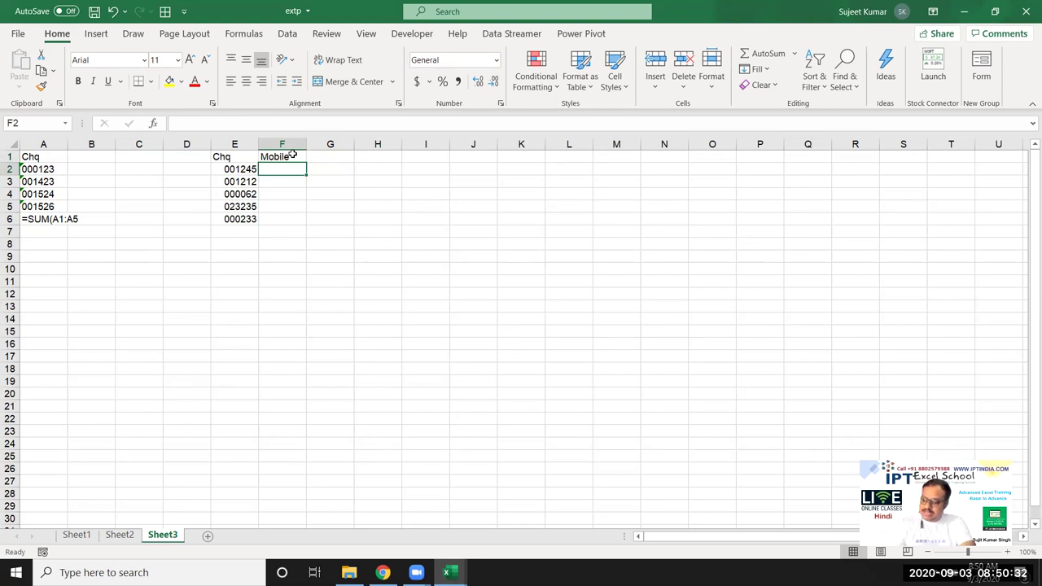
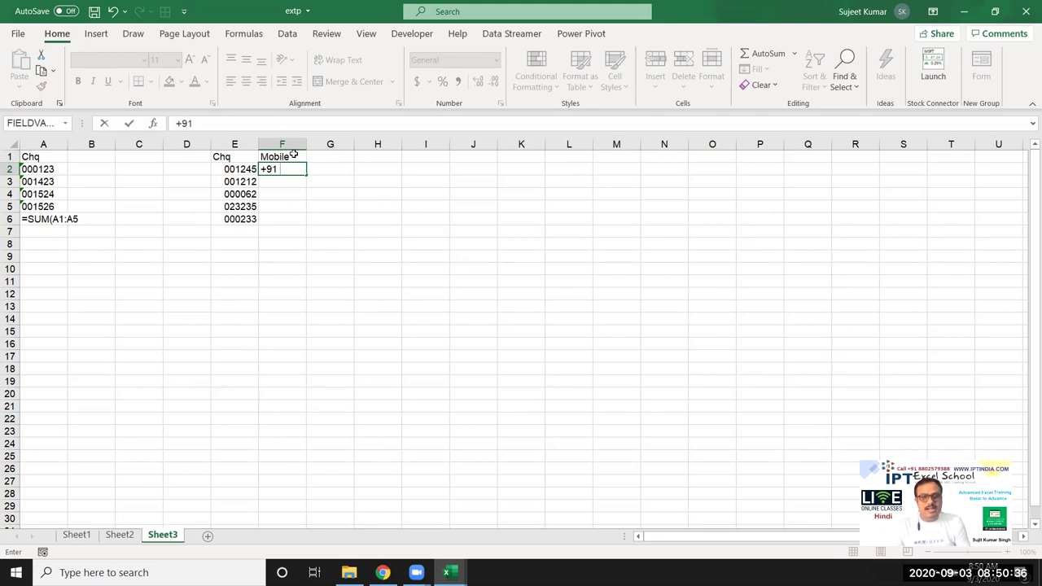
{"action": "key", "text": "Return"}
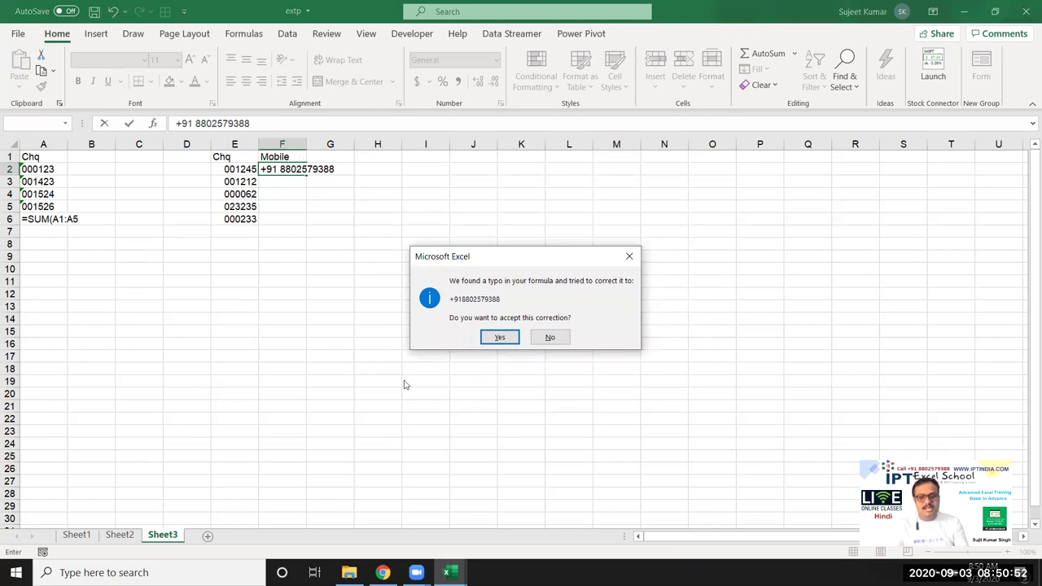
{"action": "key", "text": "Return"}
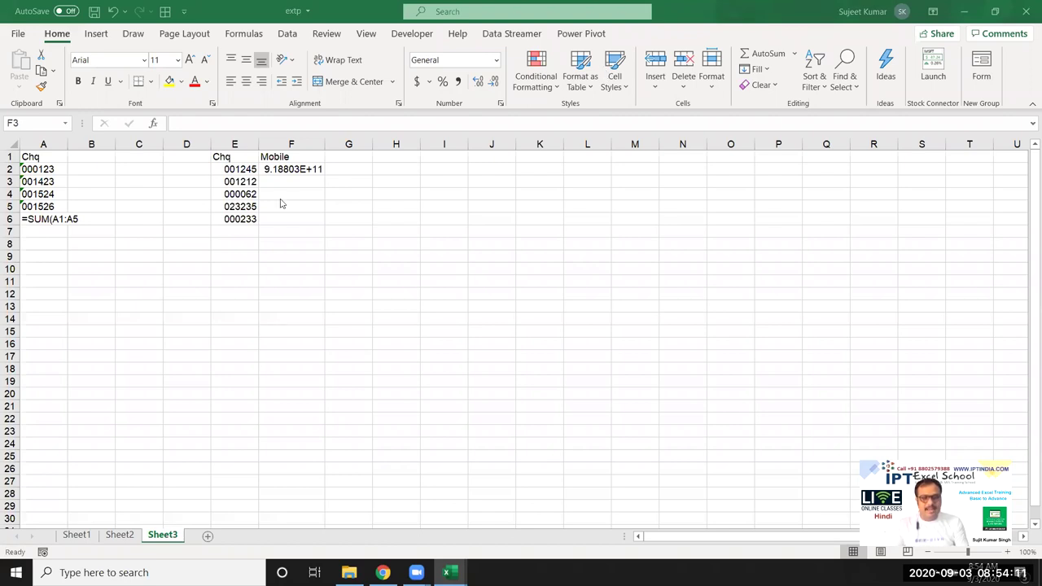
Try re-editing F2's number, cancel the edit, and clear F2.
{"action": "left_click", "coordinate": [284, 170]}
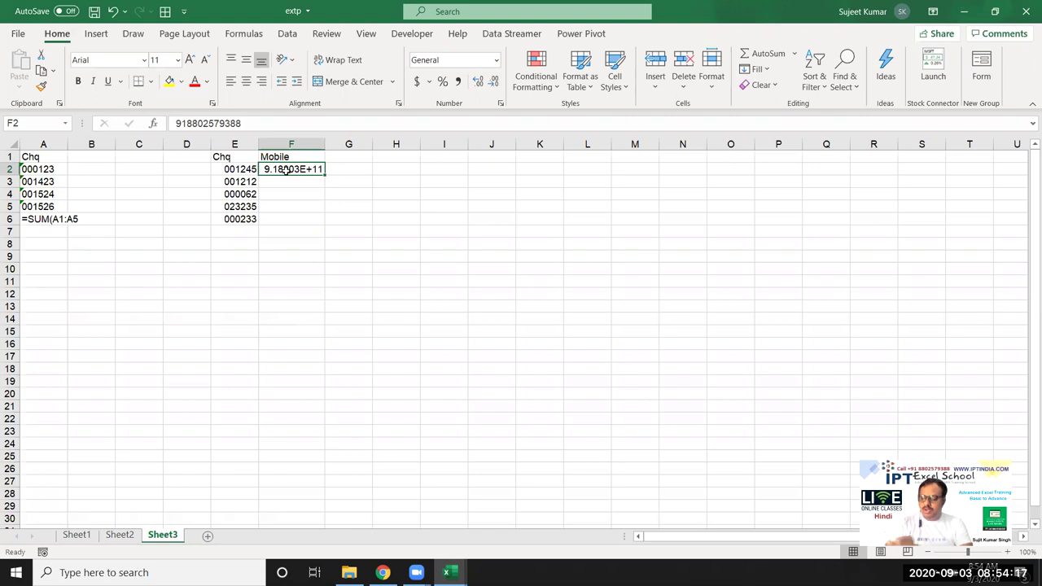
{"action": "type", "text": "+"}
{"action": "key", "text": "BackSpace"}
{"action": "type", "text": "="}
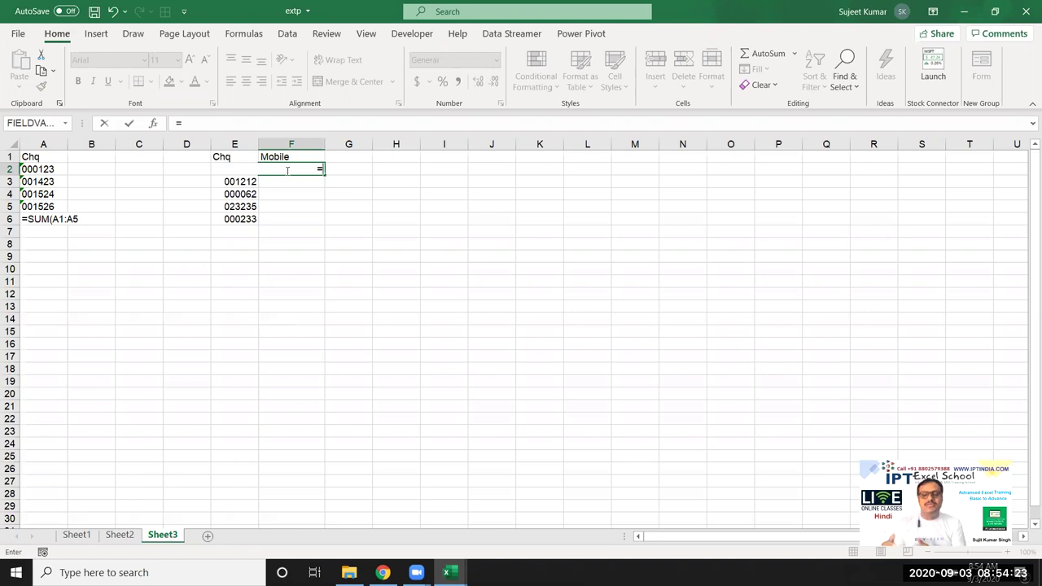
{"action": "key", "text": "Escape"}
{"action": "key", "text": "ctrl+z"}
{"action": "key", "text": "Delete"}
{"action": "left_click_drag", "start_coordinate": [285, 169], "coordinate": [286, 214]}
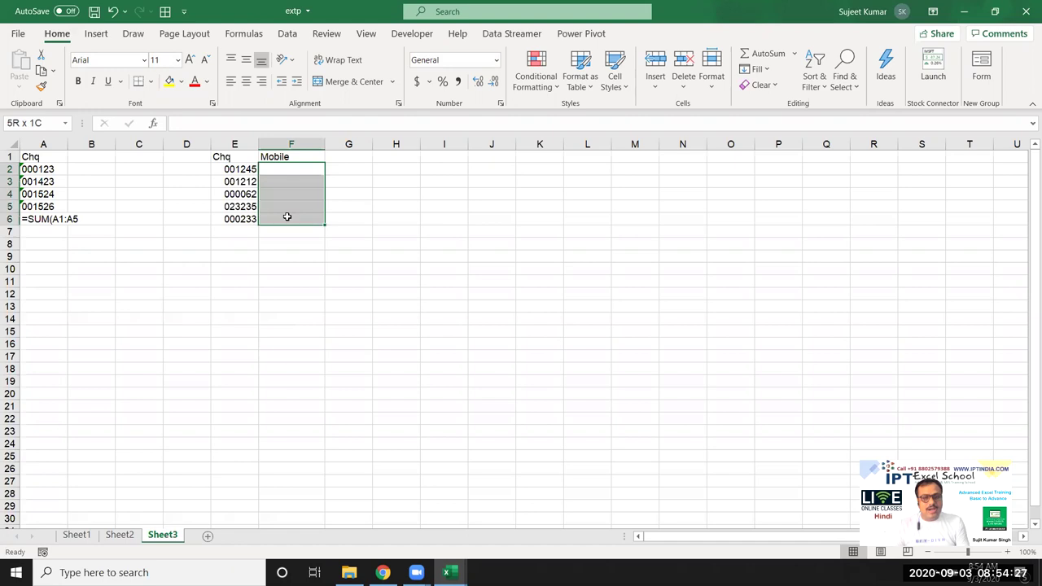
{"action": "left_click", "coordinate": [500, 104]}
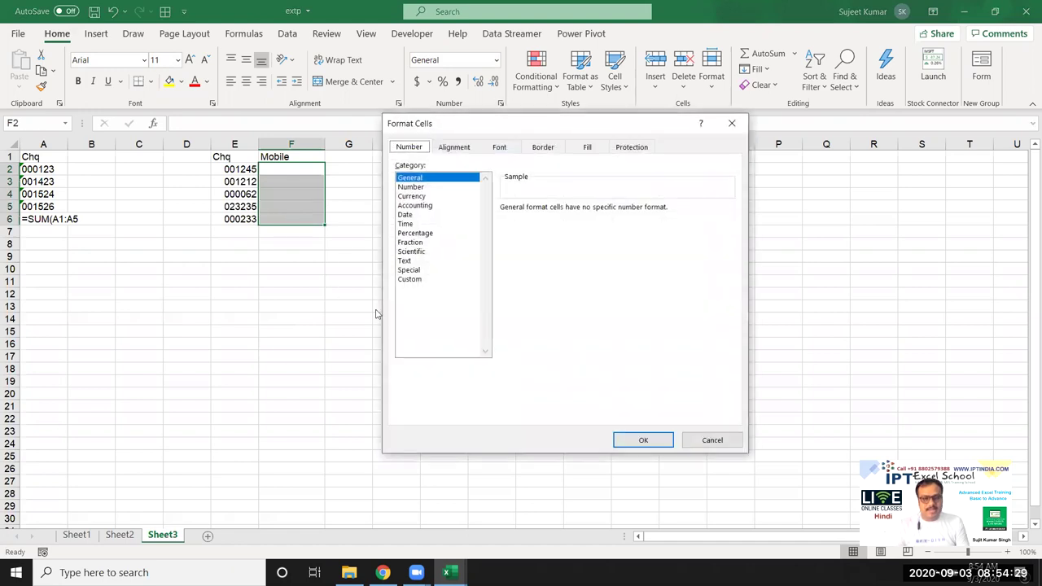
{"action": "left_click", "coordinate": [409, 279]}
{"action": "double_click", "coordinate": [513, 220]}
{"action": "type", "text": "+91 "}
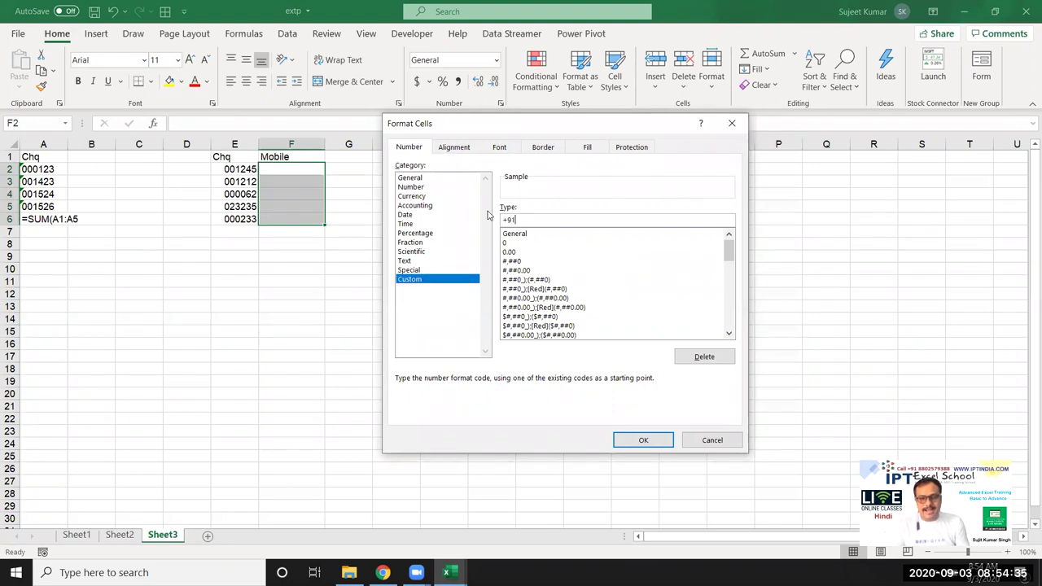
{"action": "type", "text": "0000000000"}
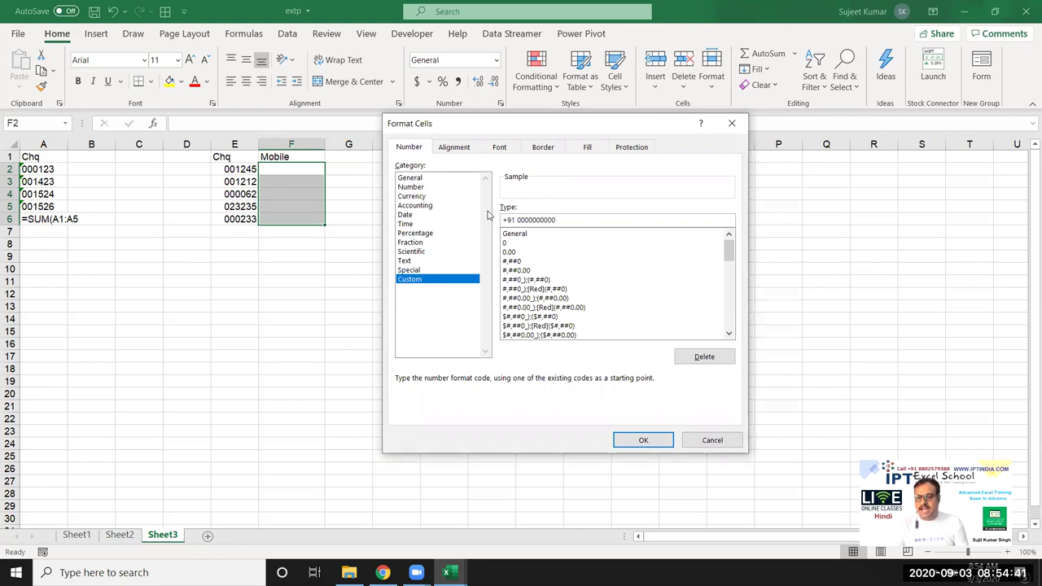
{"action": "key", "text": "Return"}
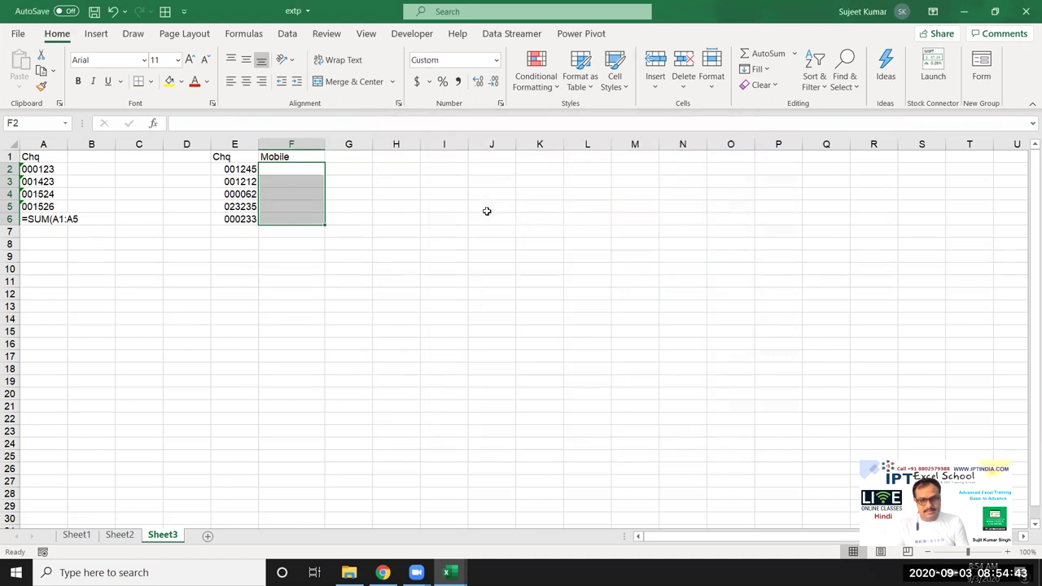
Re-enter the 10-digit mobile number in F2 and check its stored value.
{"action": "key", "text": "Up"}
{"action": "key", "text": "Down"}
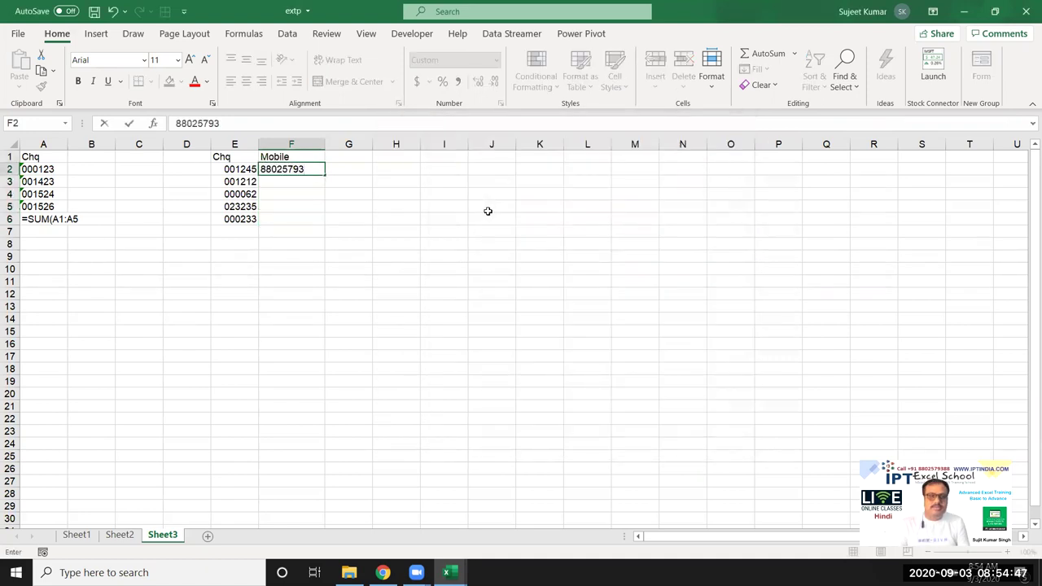
{"action": "key", "text": "Return"}
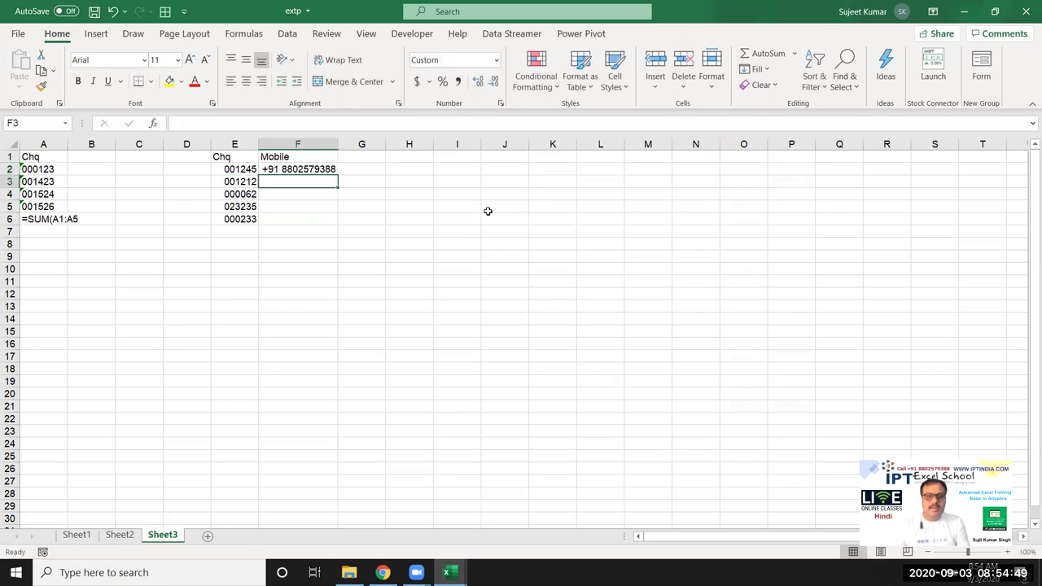
{"action": "left_click", "coordinate": [330, 156]}
{"action": "left_click", "coordinate": [323, 168]}
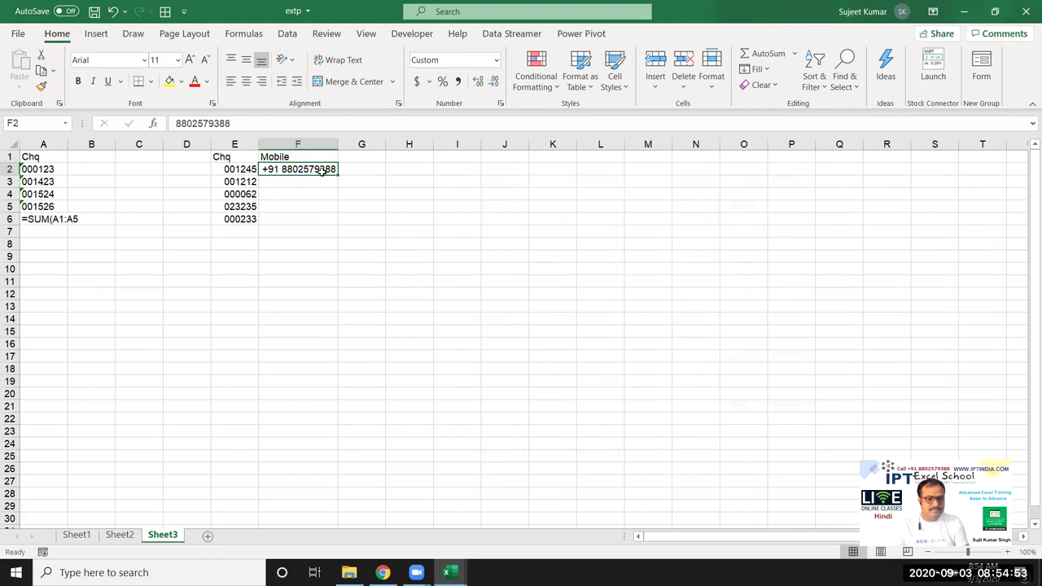
{"action": "left_click", "coordinate": [363, 172]}
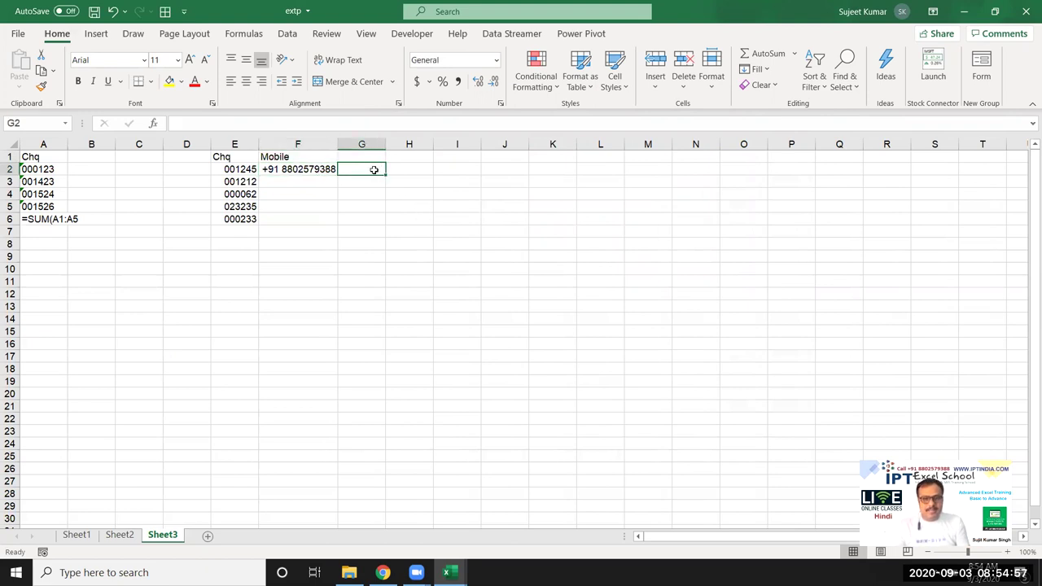
Add a Meeting id heading in G1.
{"action": "left_click", "coordinate": [372, 156]}
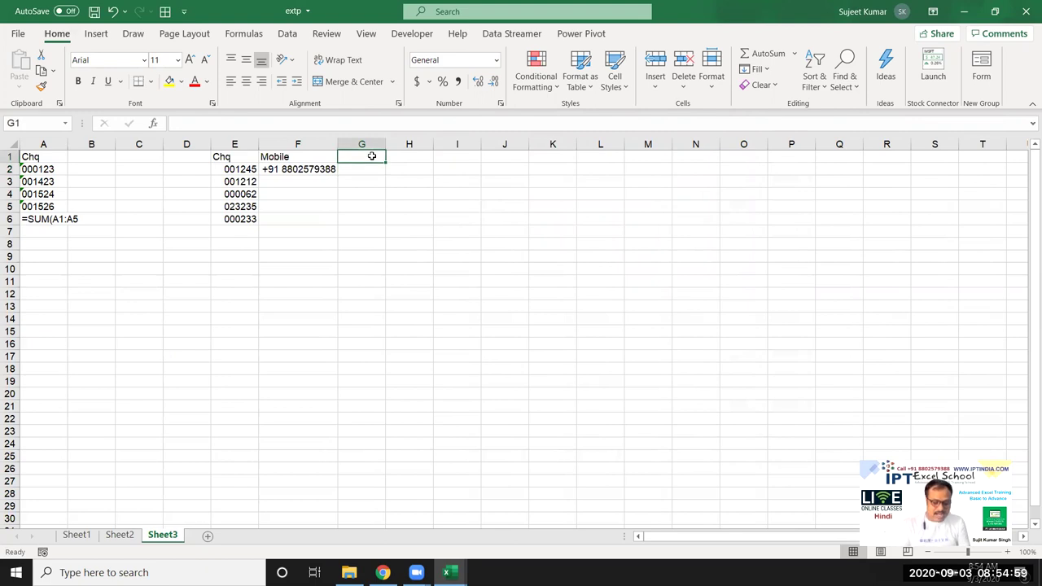
{"action": "type", "text": "Meetindi"}
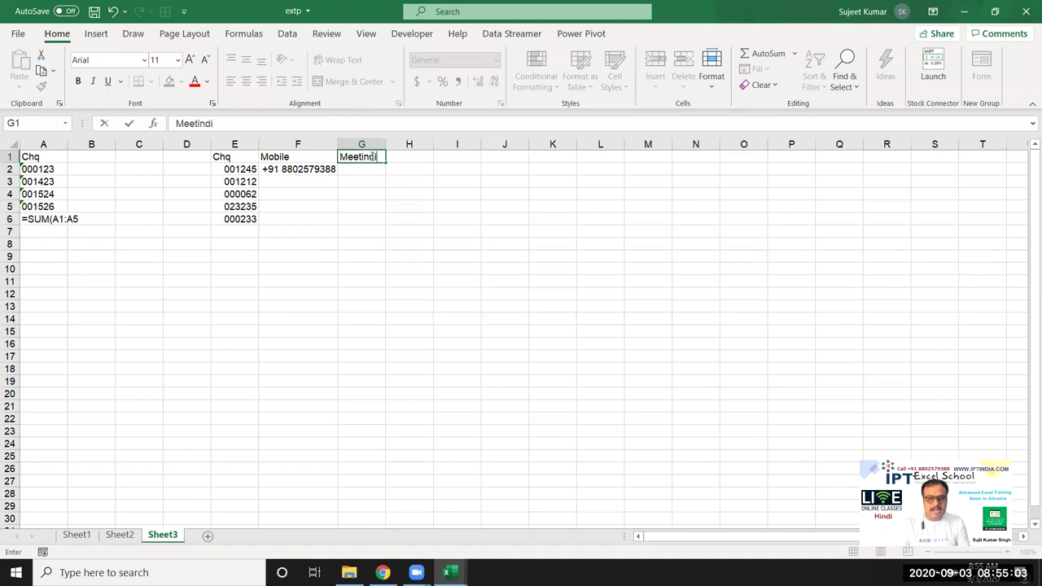
{"action": "key", "text": "BackSpace"}
{"action": "key", "text": "BackSpace"}
{"action": "type", "text": "g id"}
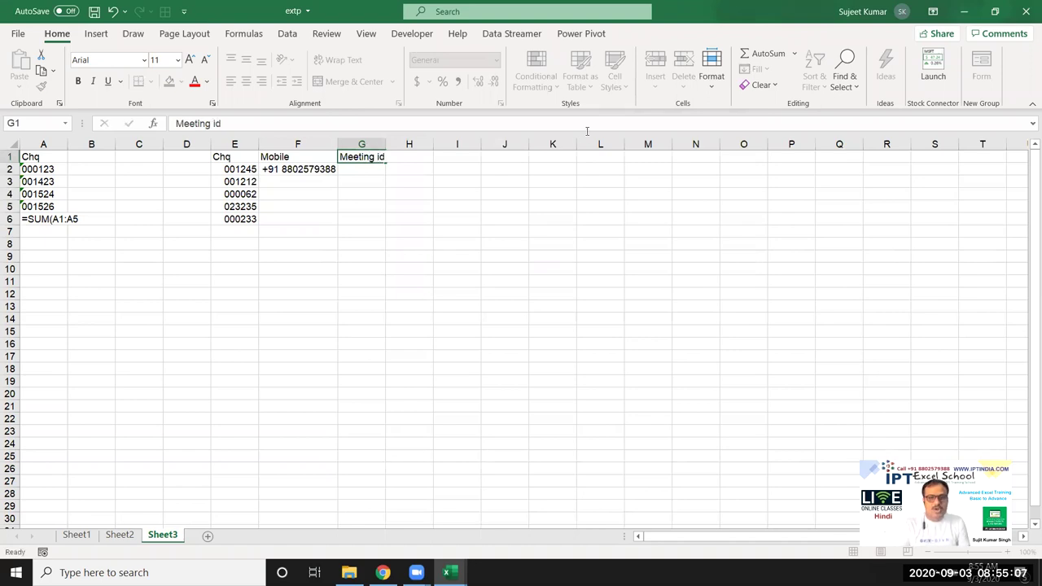
{"action": "key", "text": "Return"}
Apply the custom format 000 - 000 - 000 to the Meeting id cells.
{"action": "key", "text": "shift+Down"}
{"action": "key", "text": "shift+Down"}
{"action": "key", "text": "shift+Down"}
{"action": "key", "text": "shift+Down"}
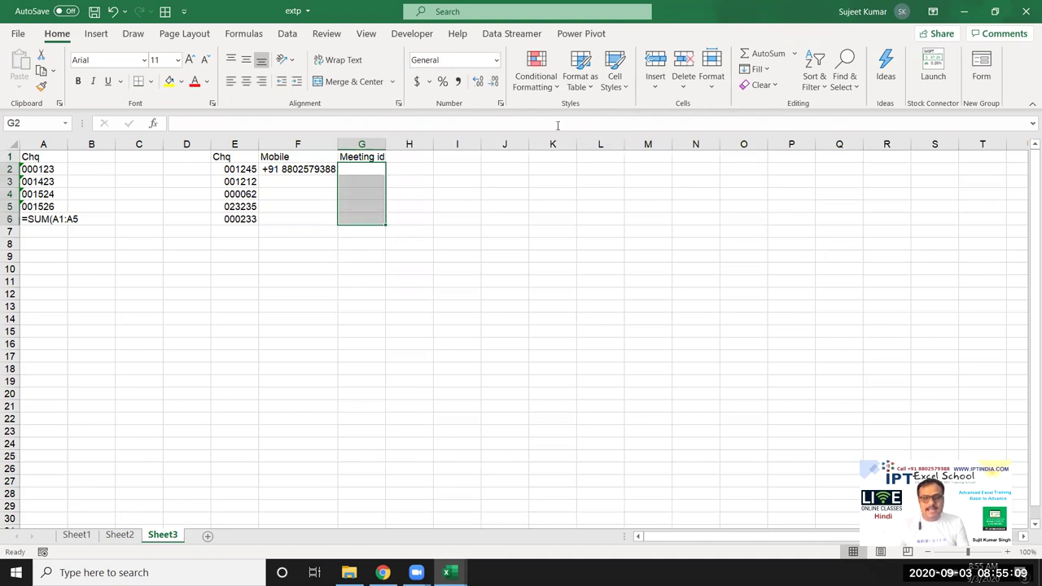
{"action": "left_click", "coordinate": [501, 104]}
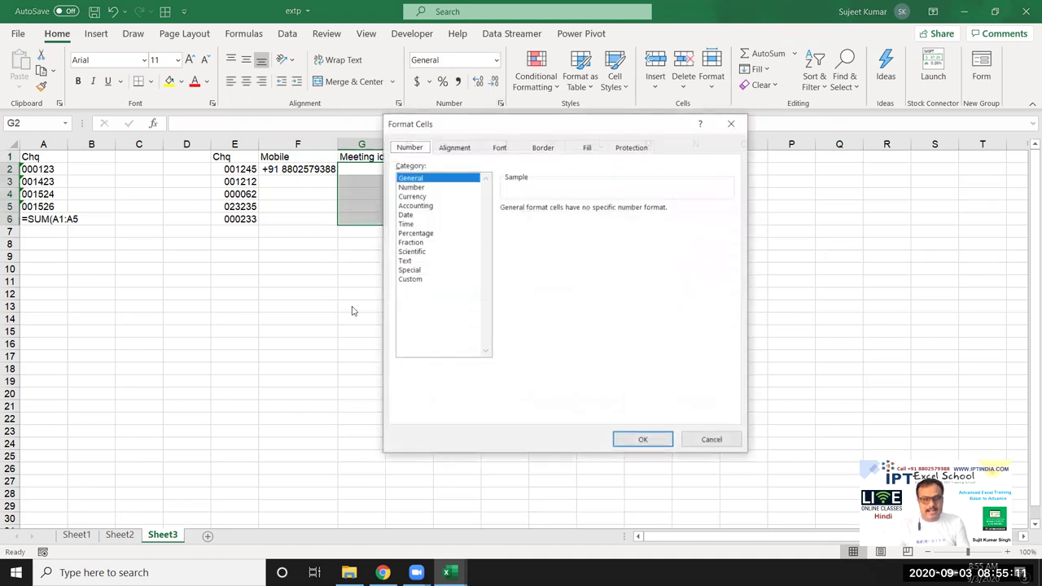
{"action": "left_click", "coordinate": [410, 279]}
{"action": "double_click", "coordinate": [528, 221]}
{"action": "type", "text": "000 - "}
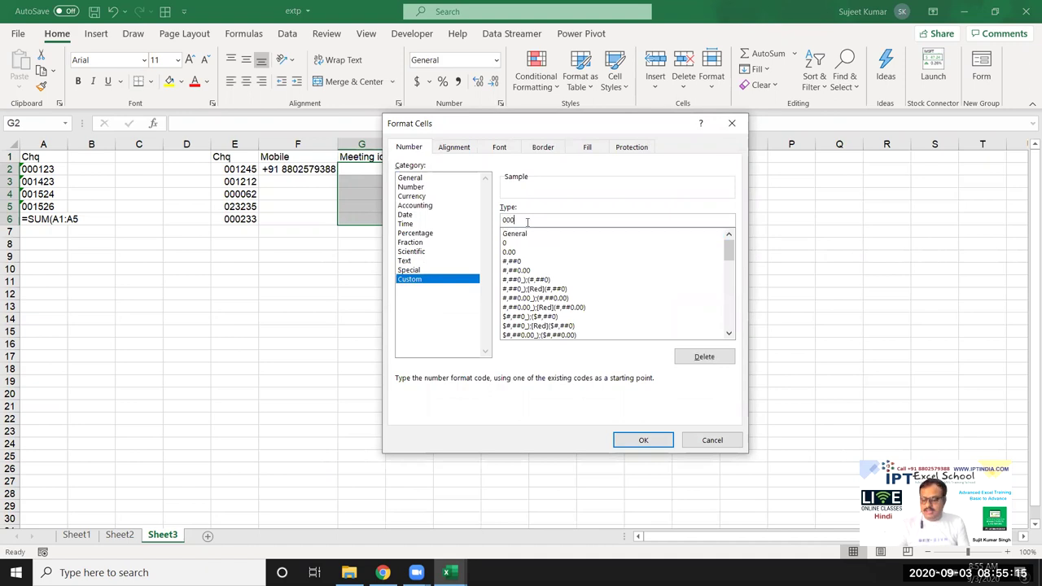
{"action": "type", "text": "000 "}
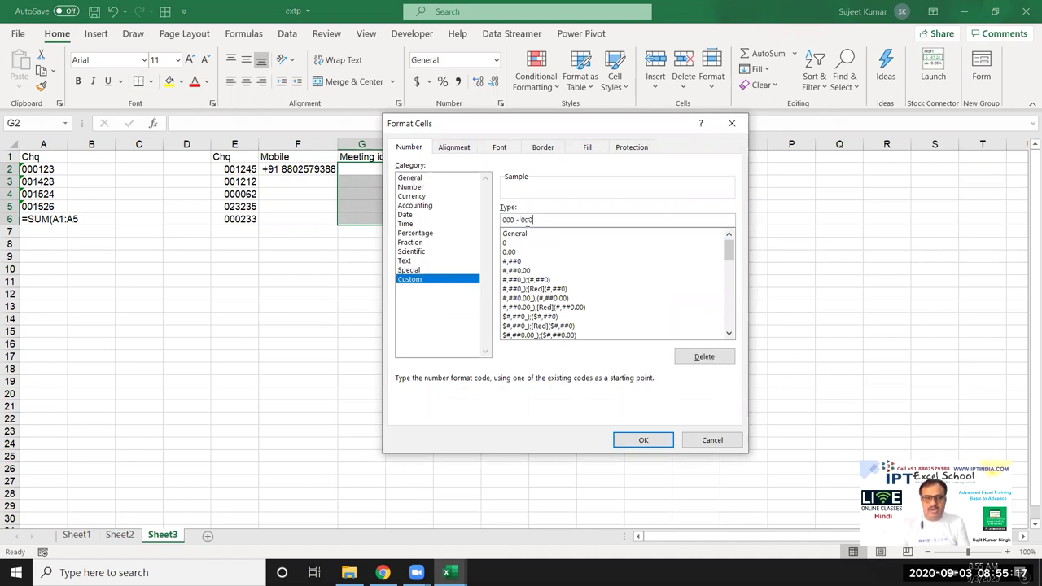
{"action": "type", "text": "- 000"}
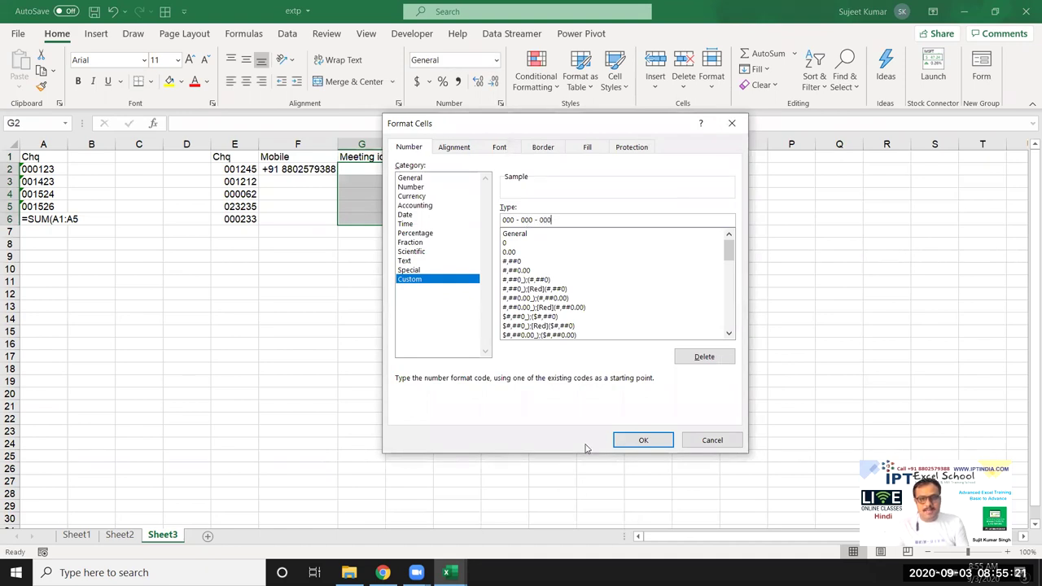
{"action": "left_click", "coordinate": [643, 442]}
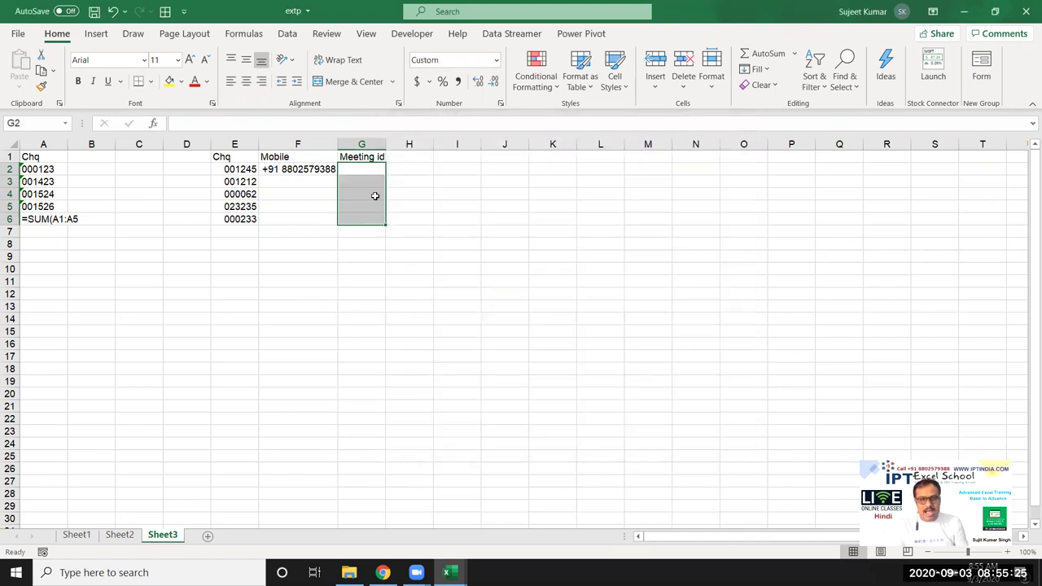
{"action": "left_click", "coordinate": [360, 169]}
{"action": "type", "text": "1239 - 632 - 25"}
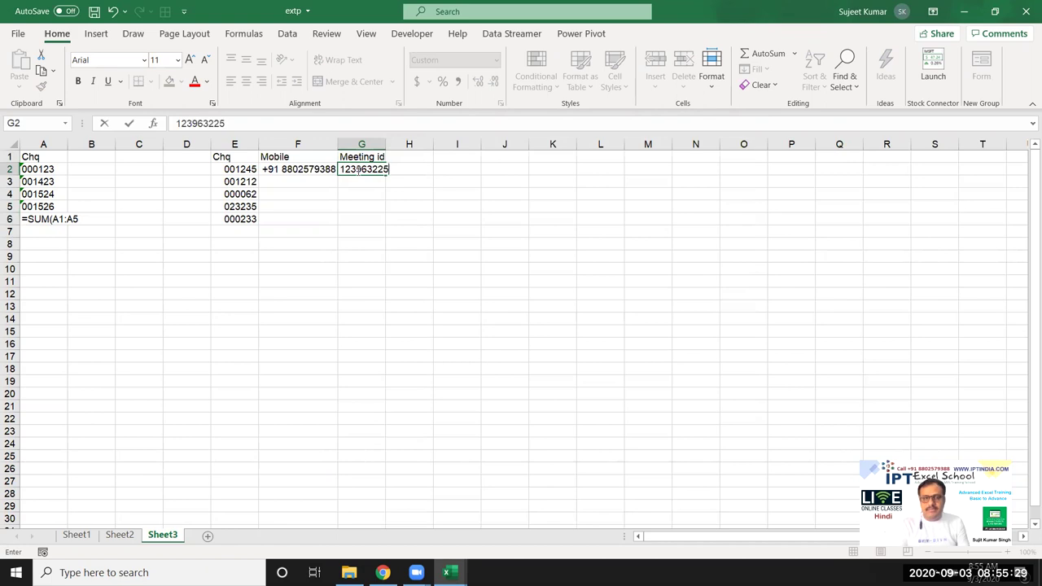
{"action": "type", "text": "8"}
{"action": "key", "text": "Return"}
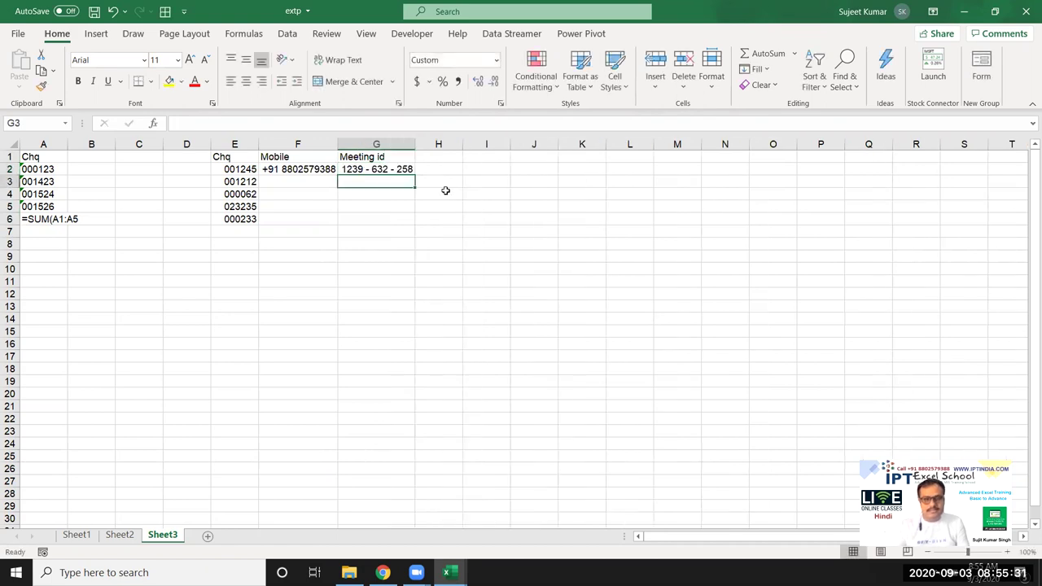
{"action": "double_click", "coordinate": [403, 169]}
{"action": "key", "text": "BackSpace"}
{"action": "key", "text": "Return"}
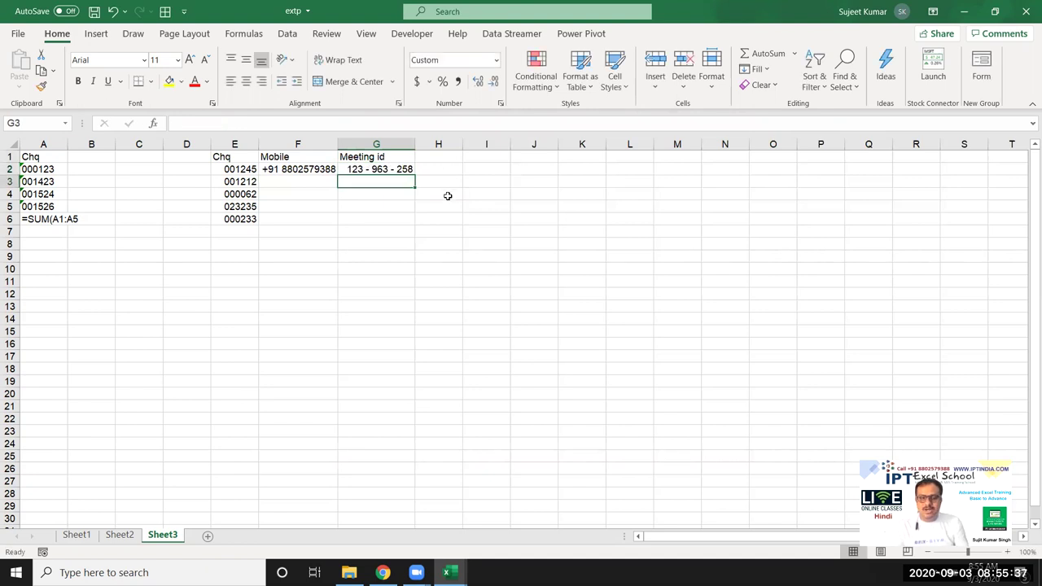
{"action": "left_click_drag", "start_coordinate": [462, 144], "coordinate": [472, 144]}
Add an A/c heading in H1 and an account number in H2, widening column H.
{"action": "left_click", "coordinate": [457, 153]}
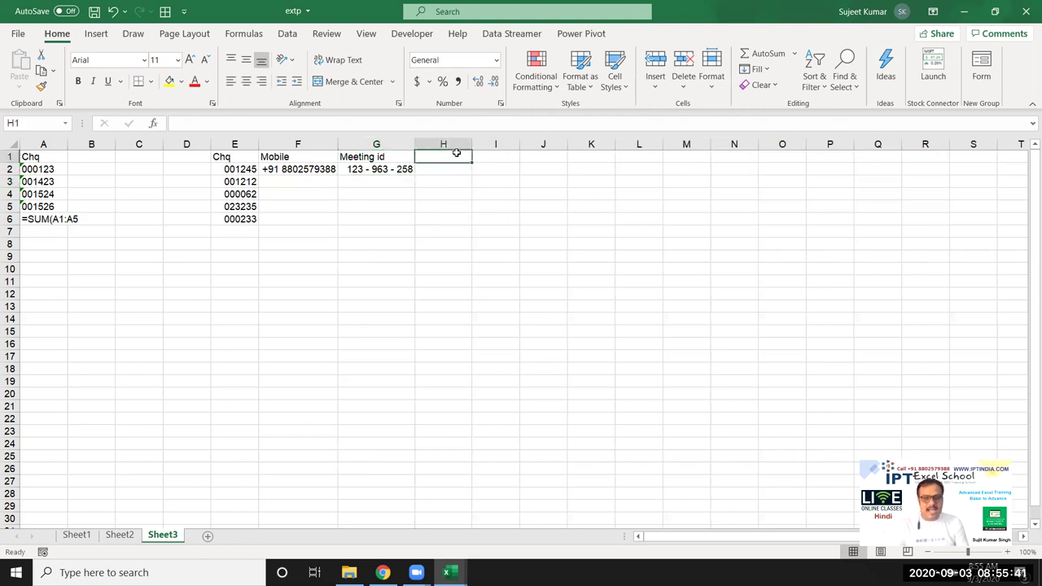
{"action": "type", "text": "A/c"}
{"action": "key", "text": "Return"}
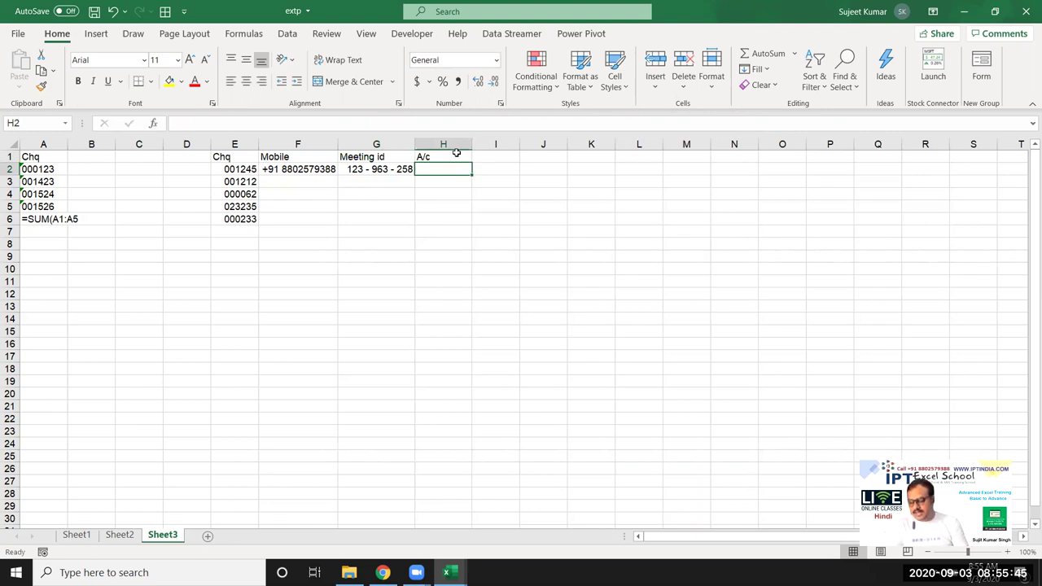
{"action": "type", "text": "1236547896"}
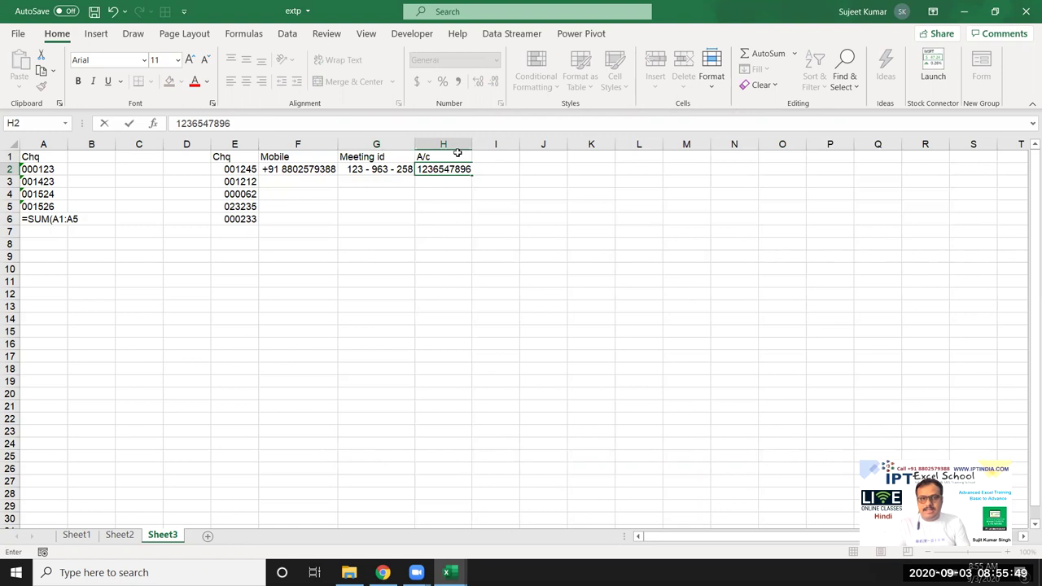
{"action": "key", "text": "Return"}
{"action": "double_click", "coordinate": [472, 144]}
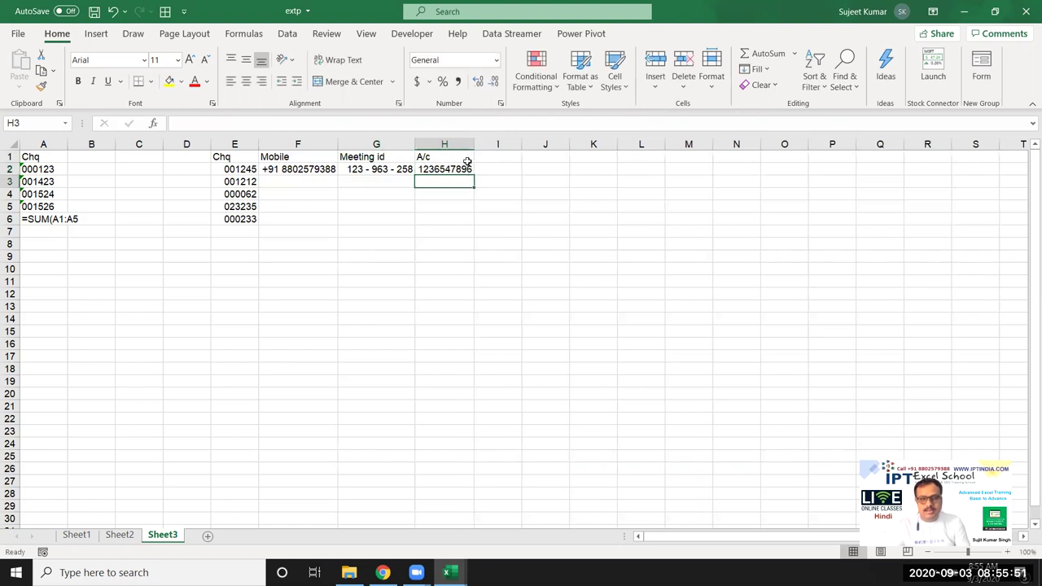
{"action": "left_click", "coordinate": [467, 161]}
{"action": "left_click_drag", "start_coordinate": [475, 146], "coordinate": [501, 147]}
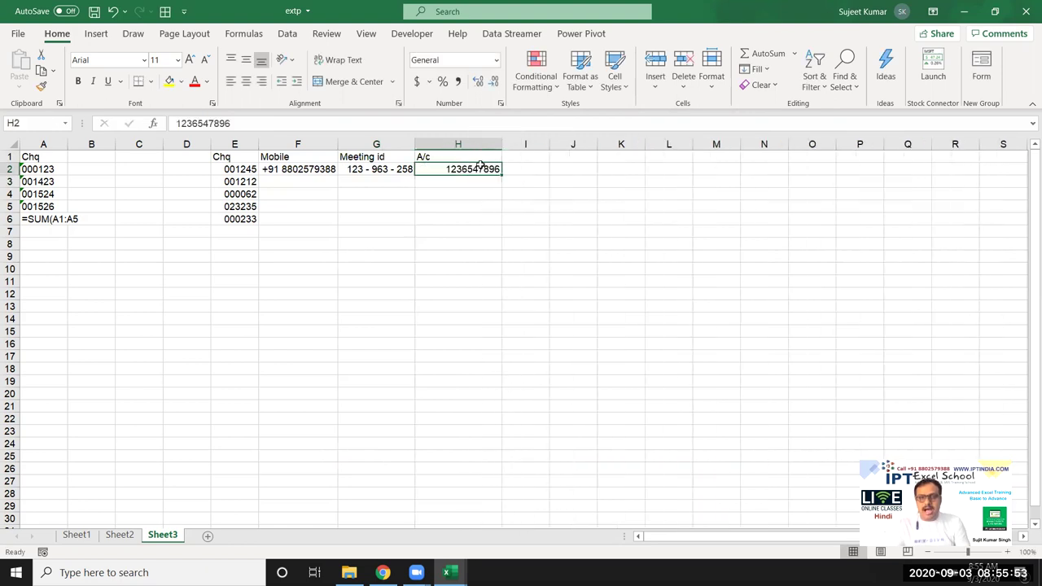
Lengthen H2's account number to 12 digits.
{"action": "left_click", "coordinate": [291, 119]}
{"action": "type", "text": "5"}
{"action": "key", "text": "Return"}
{"action": "key", "text": "Up"}
{"action": "left_click", "coordinate": [286, 123]}
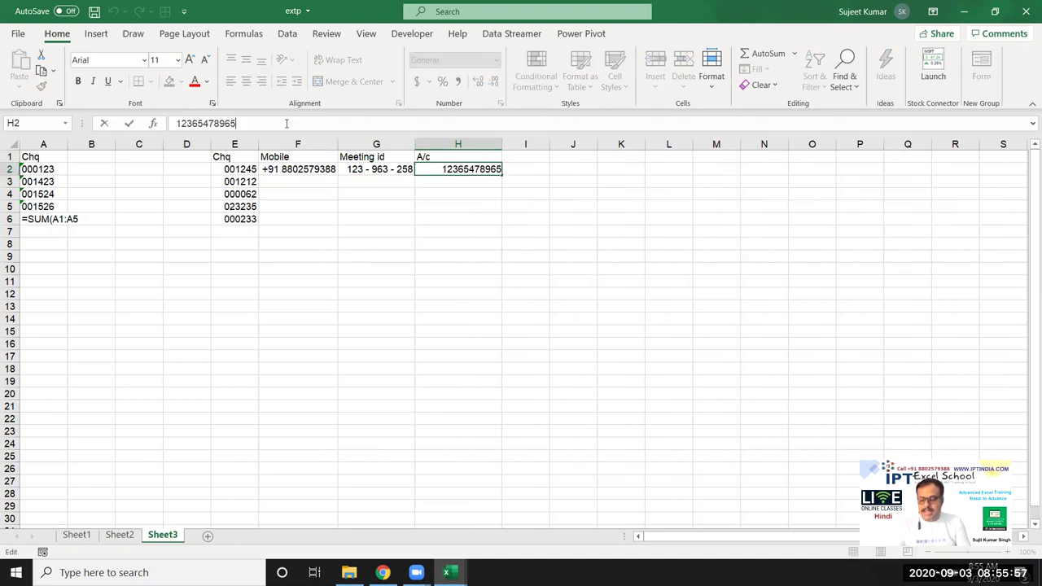
{"action": "type", "text": "5"}
{"action": "key", "text": "Return"}
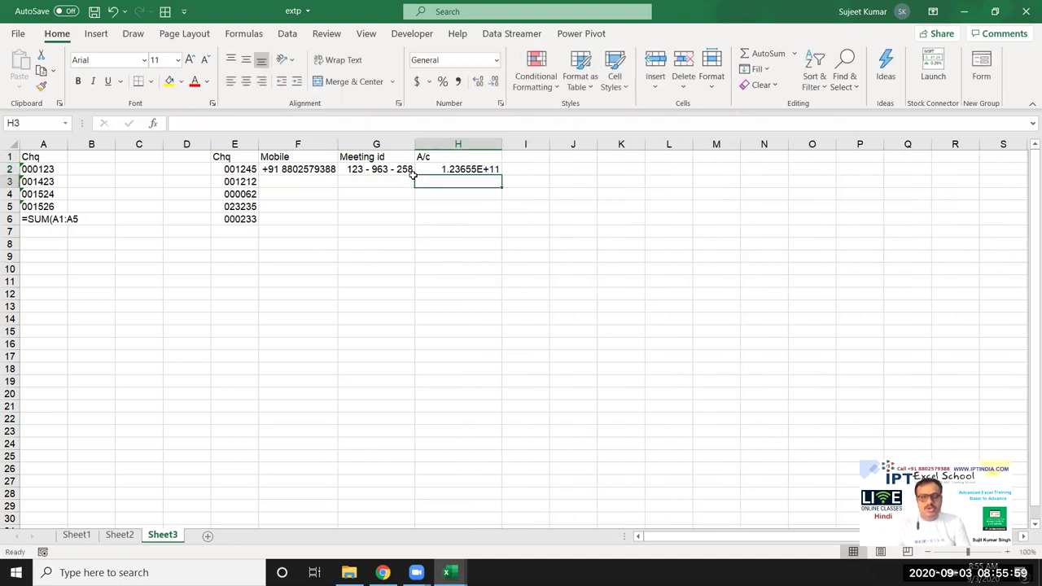
Format H2:H6 with custom format #, then 0, to show the full account number.
{"action": "left_click", "coordinate": [436, 171]}
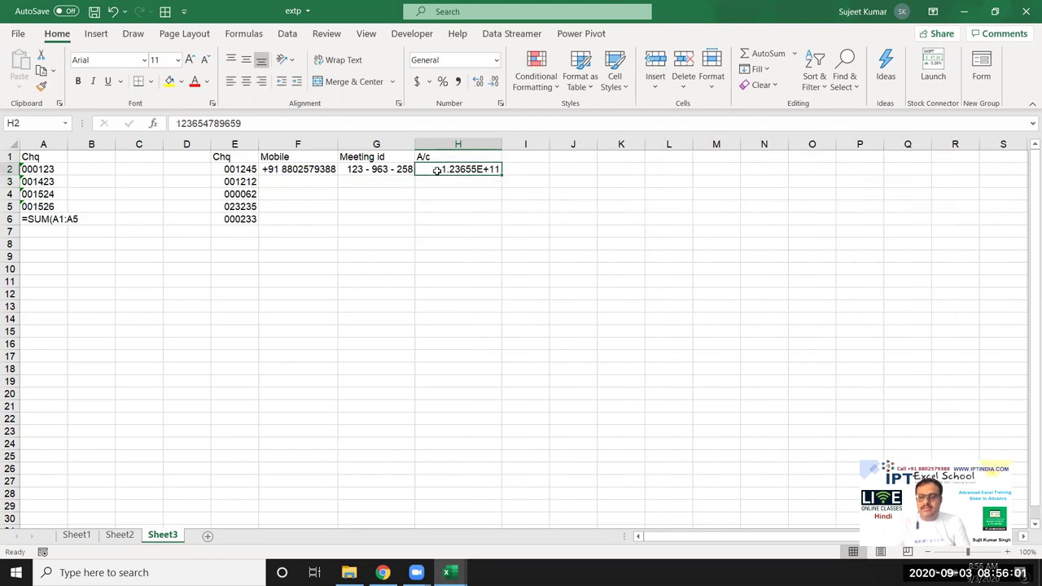
{"action": "left_click_drag", "start_coordinate": [436, 170], "coordinate": [448, 225]}
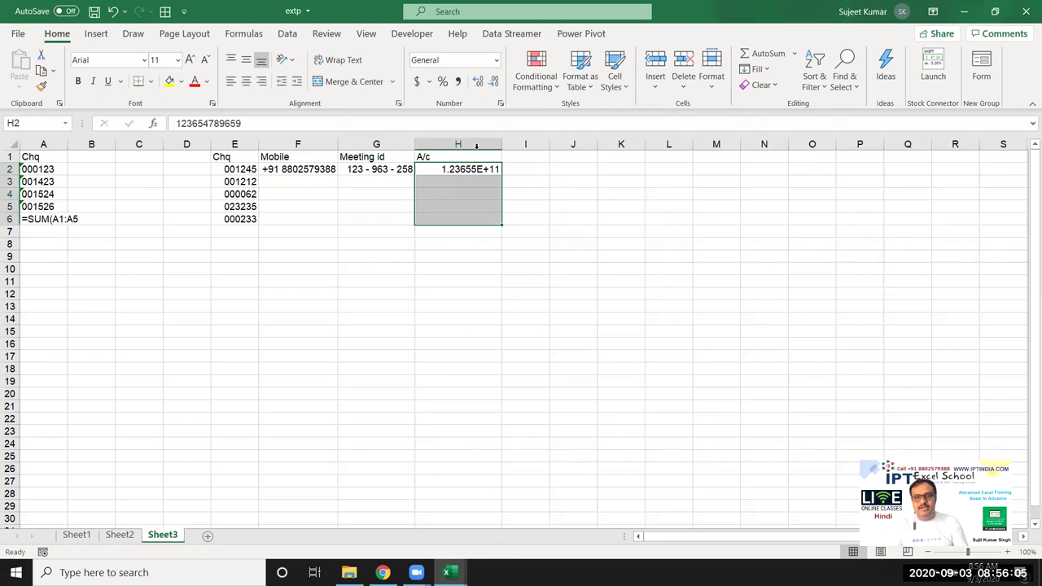
{"action": "left_click", "coordinate": [500, 103]}
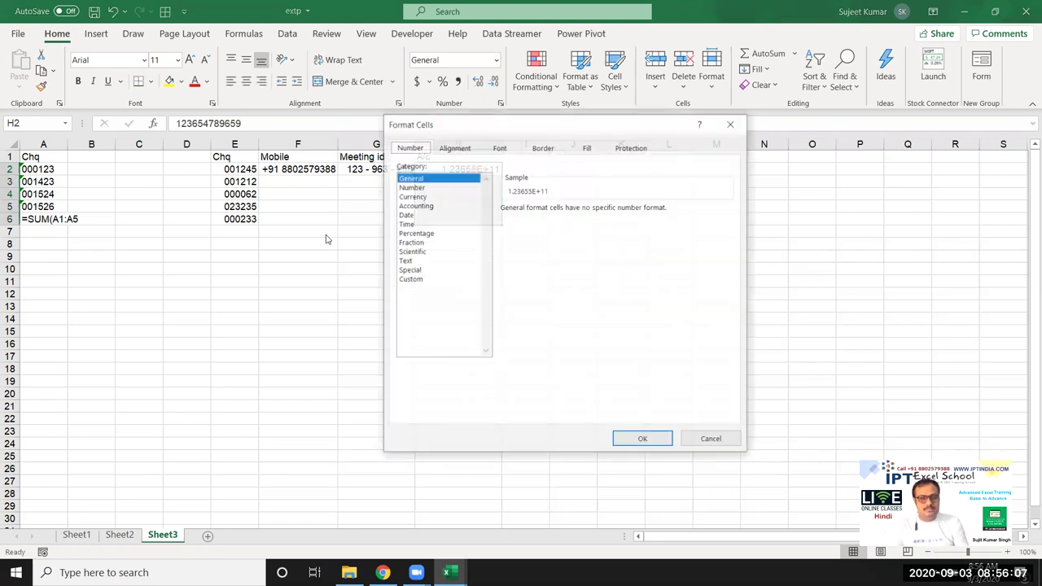
{"action": "left_click", "coordinate": [410, 279]}
{"action": "double_click", "coordinate": [515, 220]}
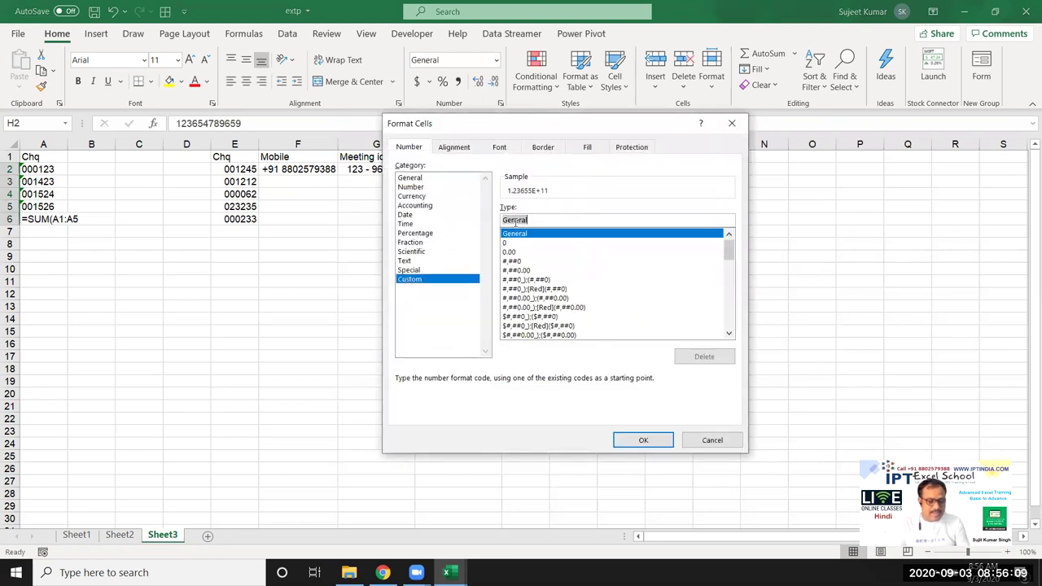
{"action": "type", "text": "#"}
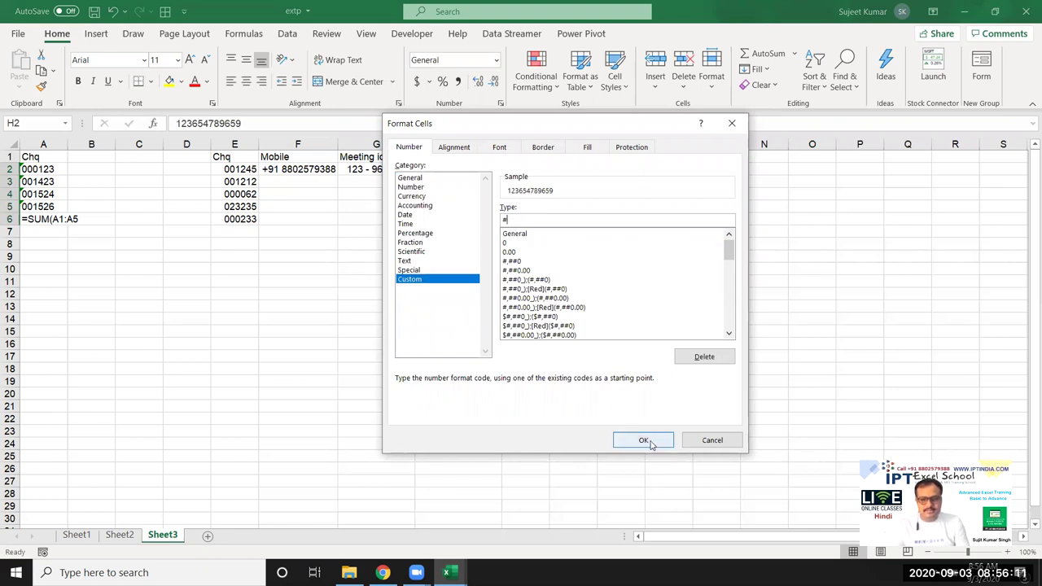
{"action": "left_click", "coordinate": [643, 440]}
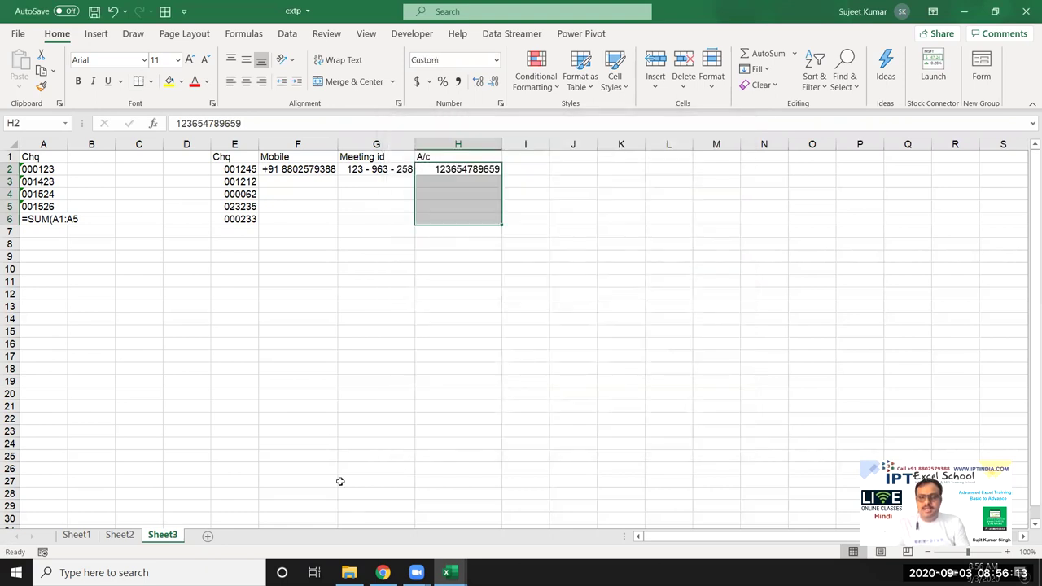
{"action": "left_click", "coordinate": [499, 104]}
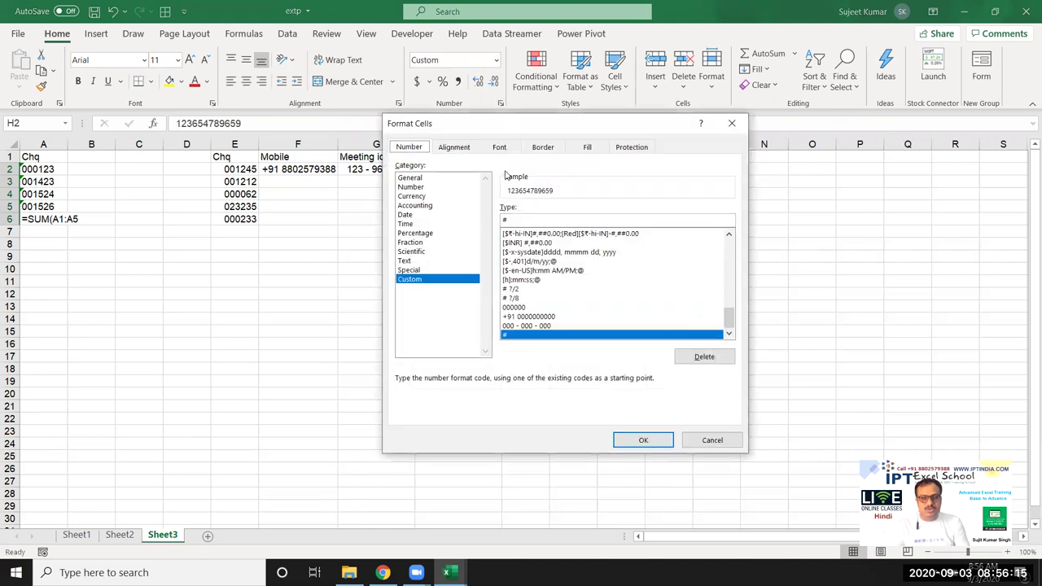
{"action": "type", "text": "0"}
{"action": "key", "text": "Return"}
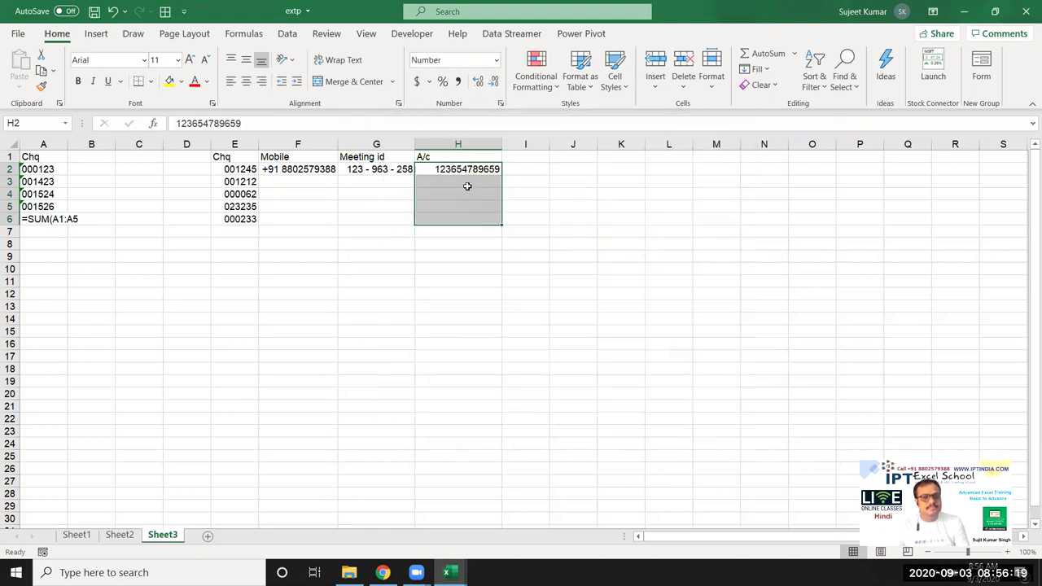
Enter a second account number in H3, lengthening it step by step to 16 digits.
{"action": "left_click", "coordinate": [467, 187]}
{"action": "type", "text": "12365478936"}
{"action": "key", "text": "Return"}
{"action": "key", "text": "Up"}
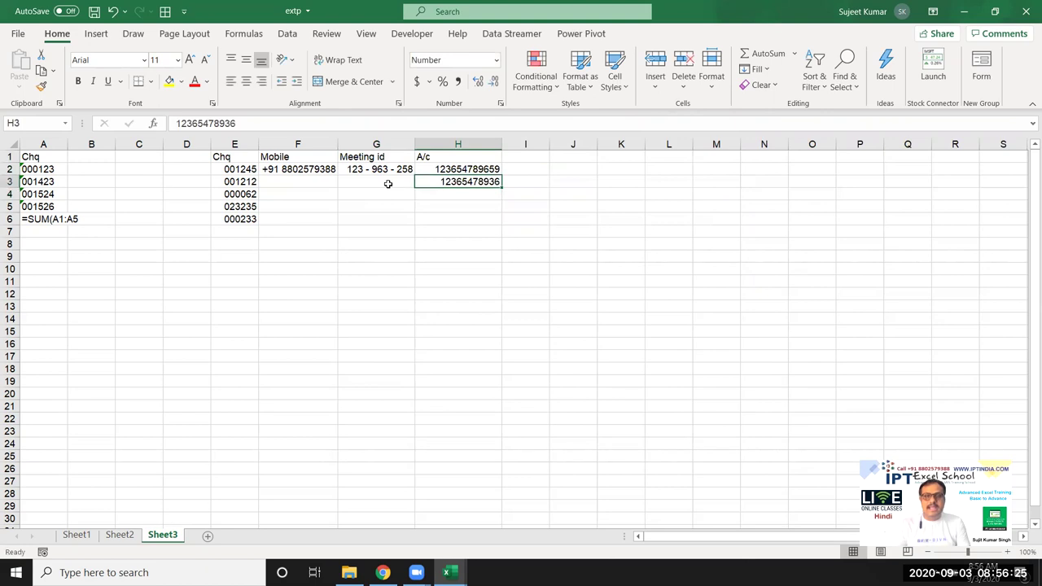
{"action": "left_click", "coordinate": [320, 124]}
{"action": "type", "text": "962"}
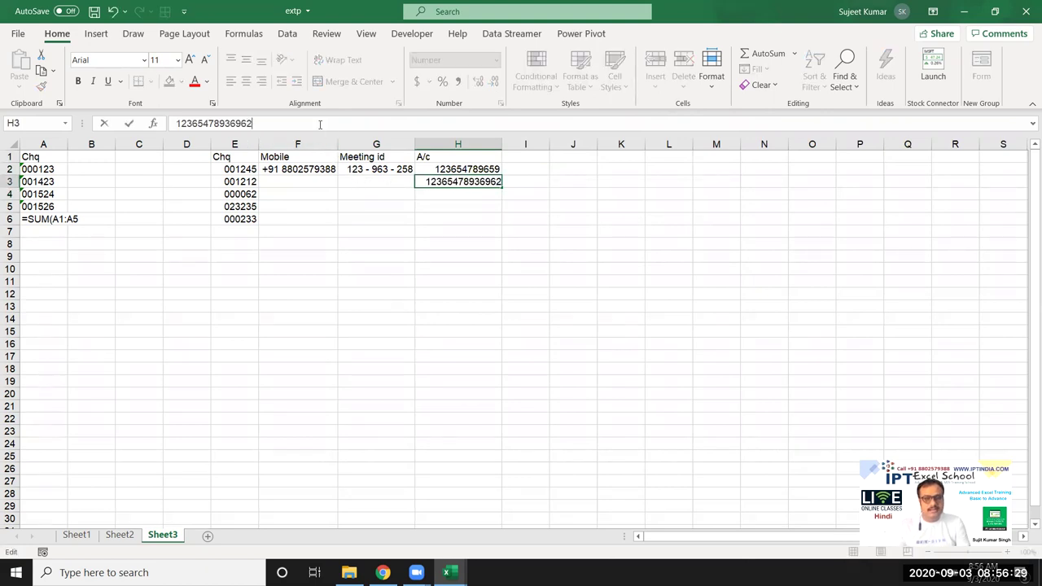
{"action": "key", "text": "Return"}
{"action": "key", "text": "Up"}
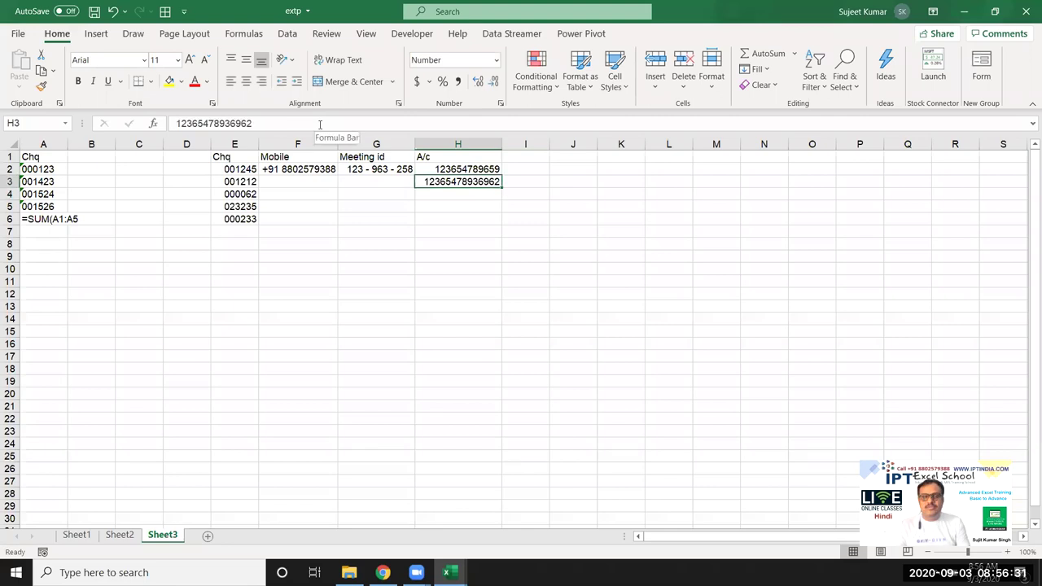
{"action": "left_click", "coordinate": [320, 124]}
{"action": "type", "text": "5"}
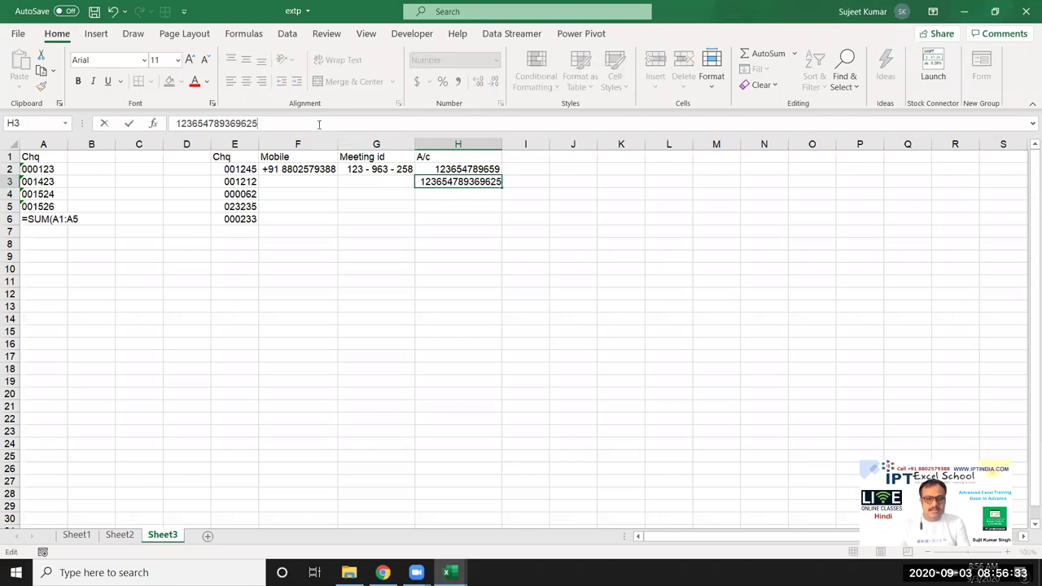
{"action": "key", "text": "Return"}
{"action": "key", "text": "Up"}
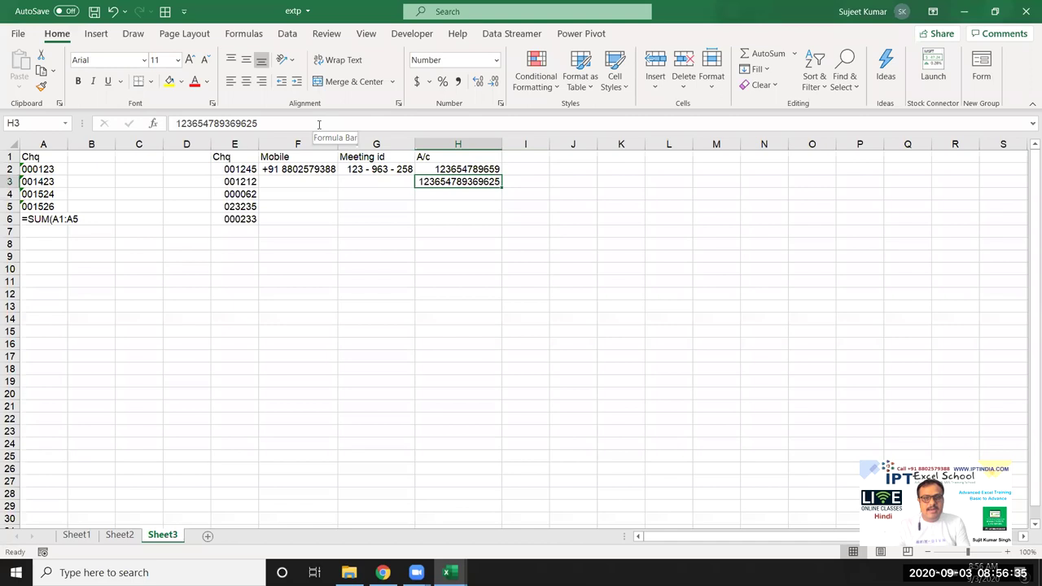
{"action": "left_click", "coordinate": [318, 124]}
{"action": "type", "text": "4"}
{"action": "key", "text": "Return"}
{"action": "key", "text": "Up"}
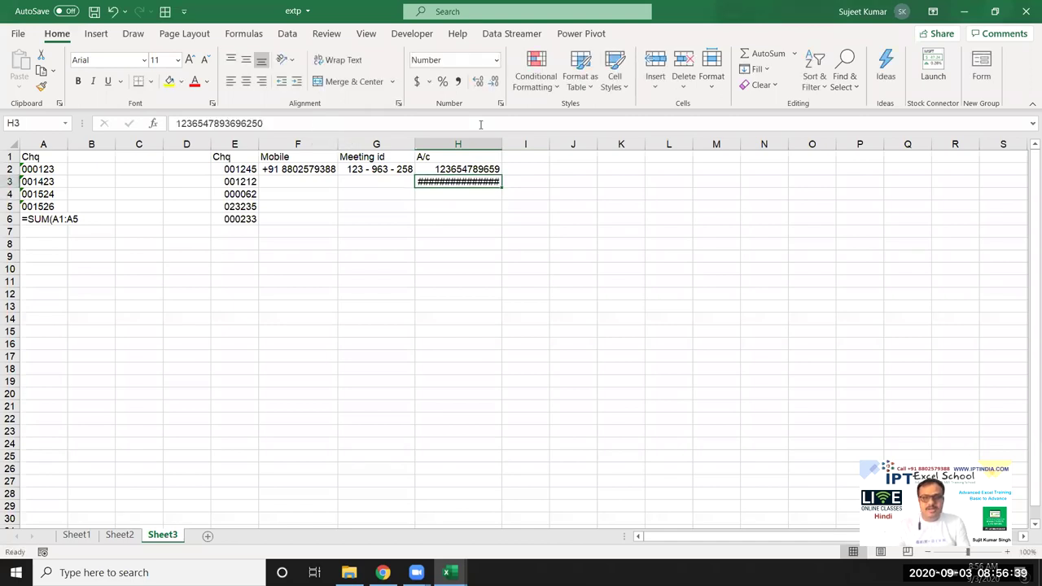
Autofit column H and make H3 end in 458, which Excel turns into trailing zeros.
{"action": "double_click", "coordinate": [501, 144]}
{"action": "left_click", "coordinate": [358, 120]}
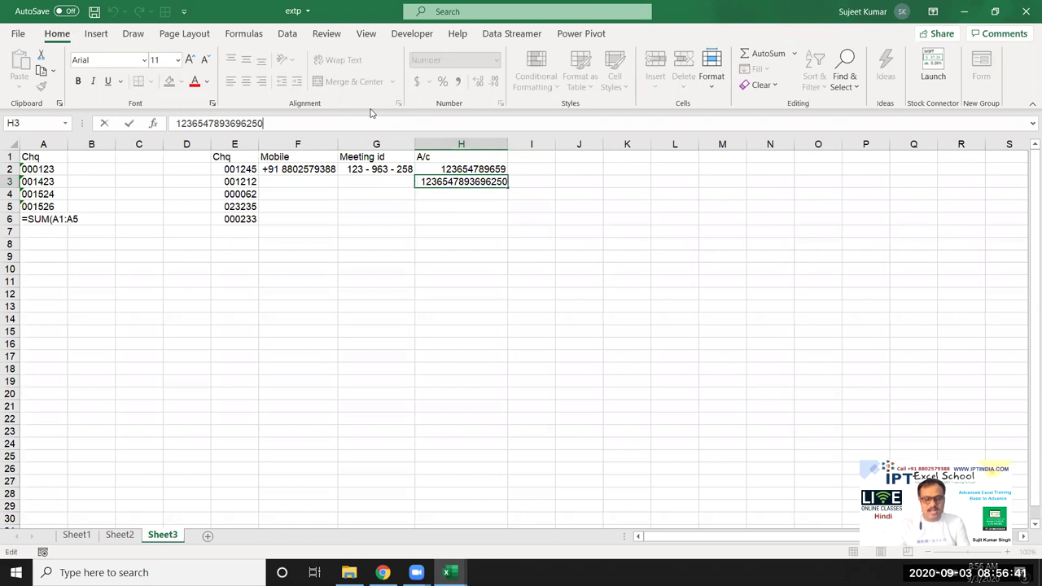
{"action": "key", "text": "BackSpace"}
{"action": "type", "text": "458"}
{"action": "key", "text": "ctrl+Return"}
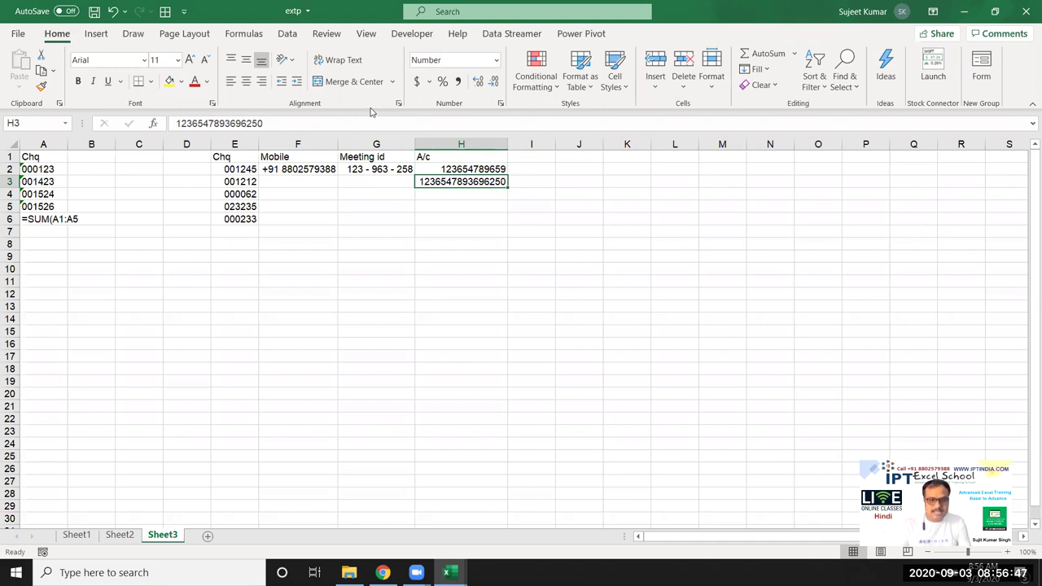
{"action": "left_click", "coordinate": [320, 122]}
{"action": "key", "text": "BackSpace"}
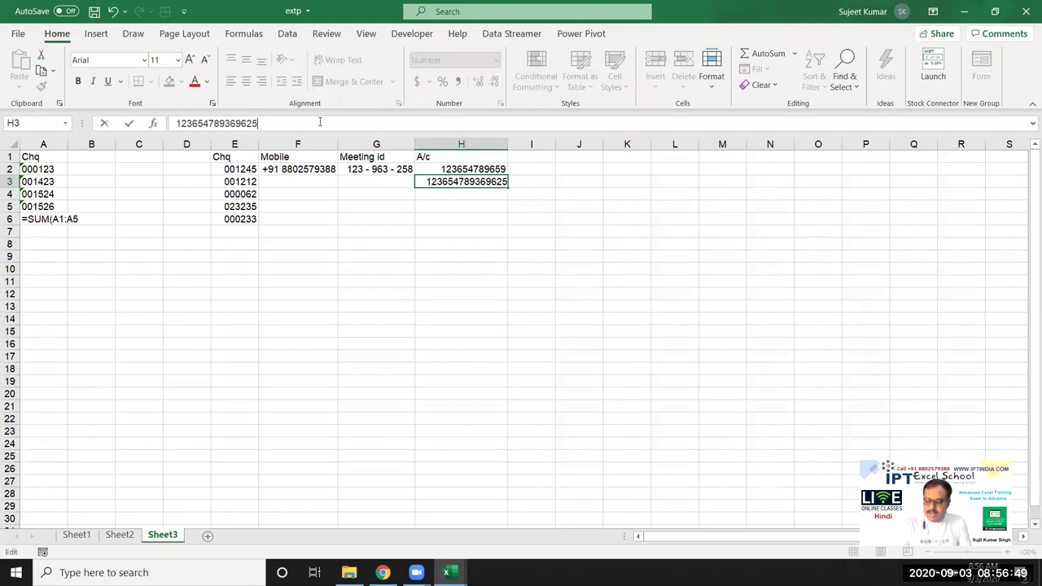
{"action": "type", "text": "458"}
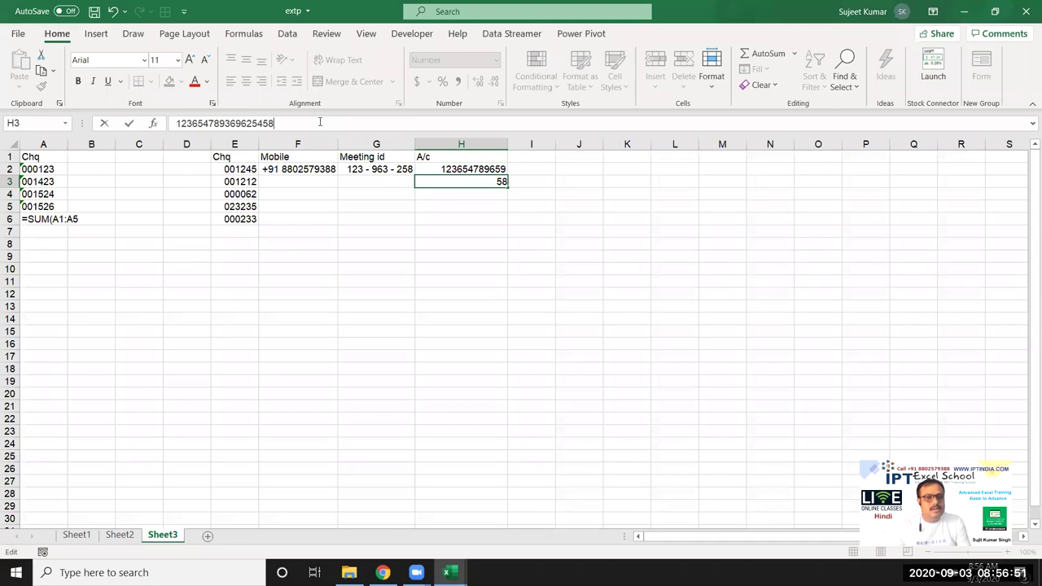
{"action": "key", "text": "Return"}
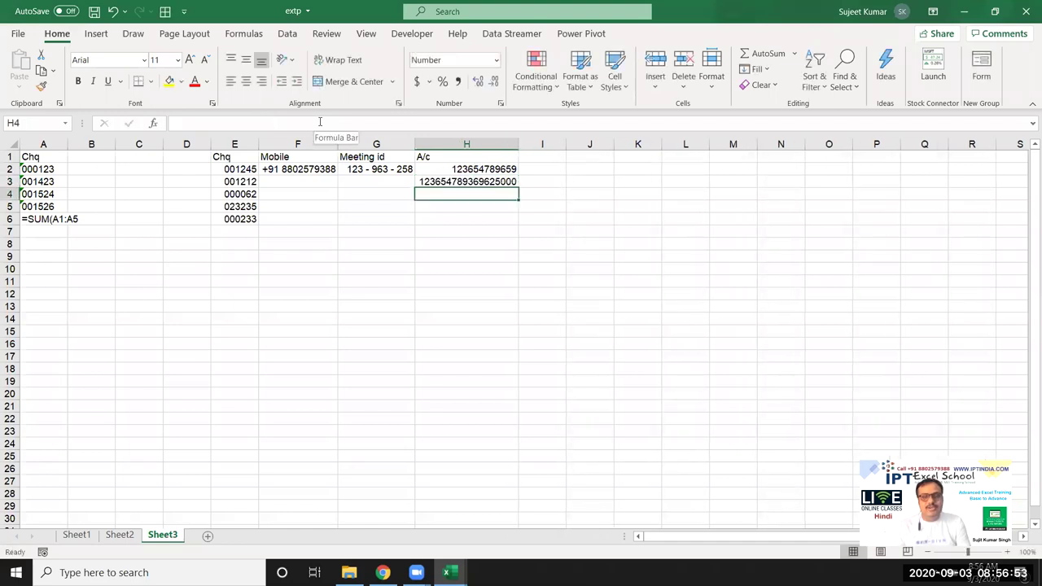
{"action": "key", "text": "Up"}
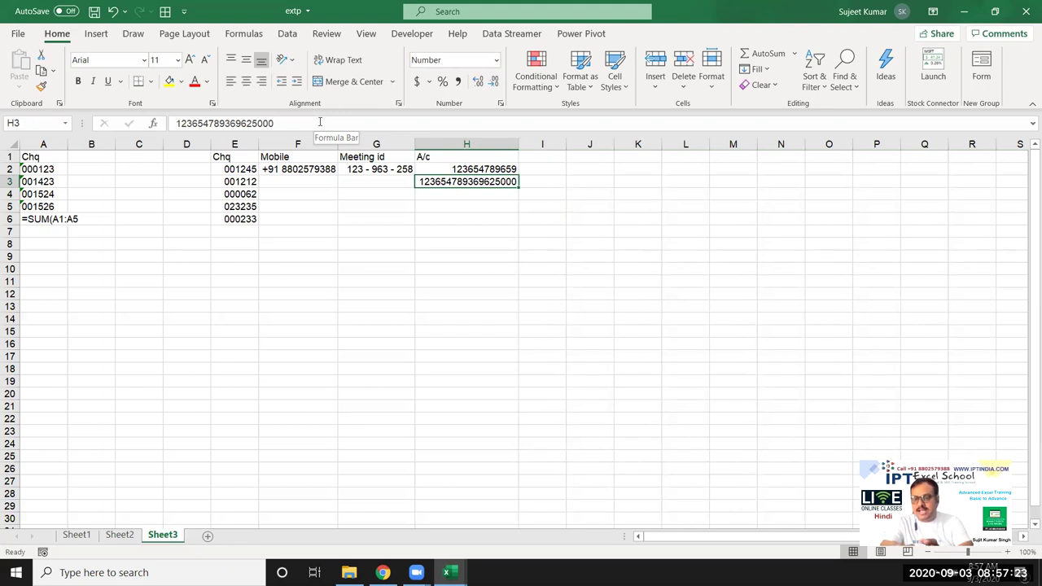
Enter a long 19-digit number in text-formatted cell A7.
{"action": "key", "text": "Return"}
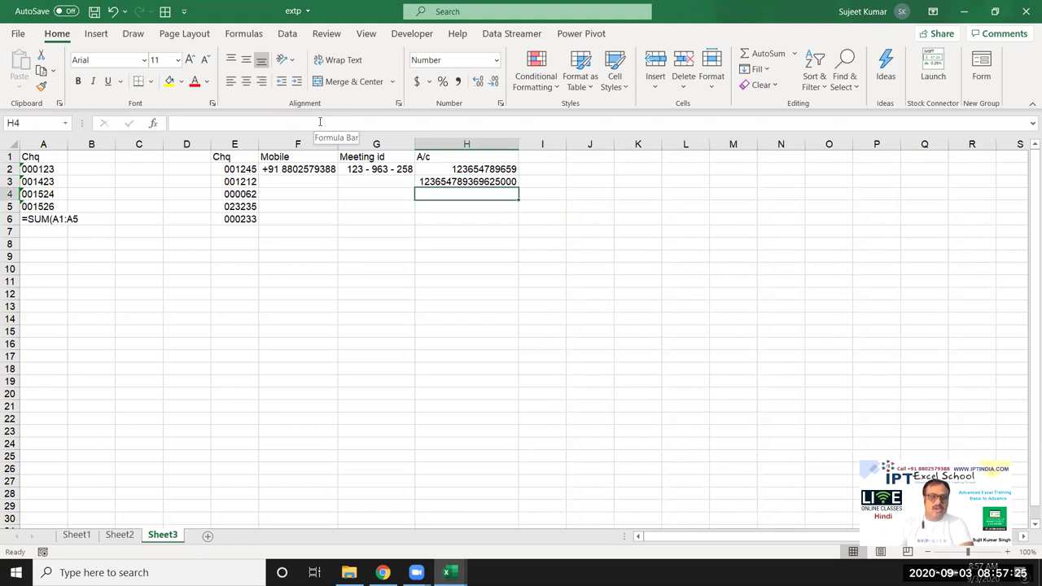
{"action": "left_click", "coordinate": [33, 232]}
{"action": "type", "text": "1341654165465461321"}
{"action": "key", "text": "Return"}
Store a long account number as text in H5 using an apostrophe prefix.
{"action": "left_click", "coordinate": [440, 204]}
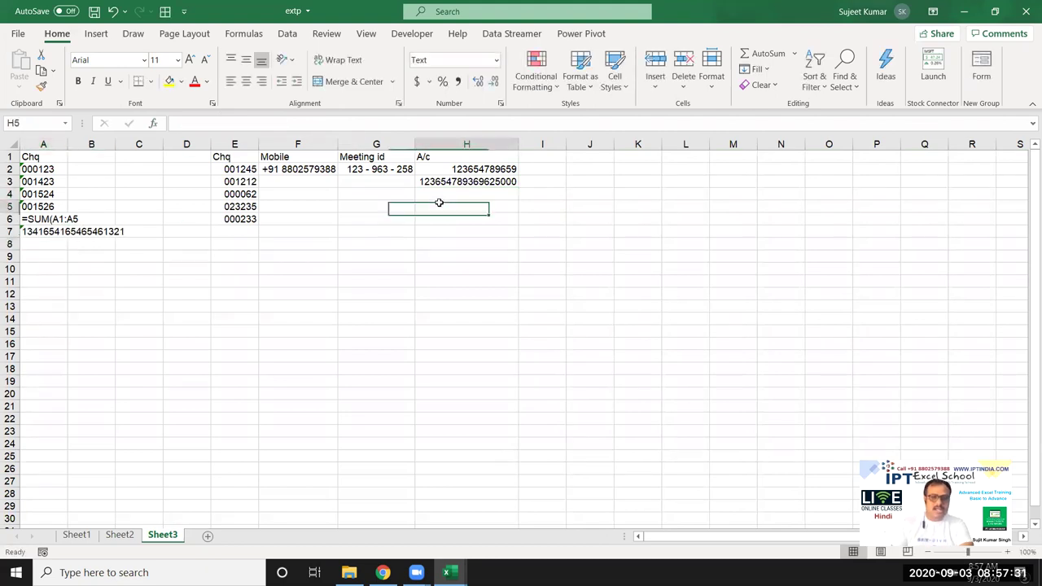
{"action": "type", "text": "'13213"}
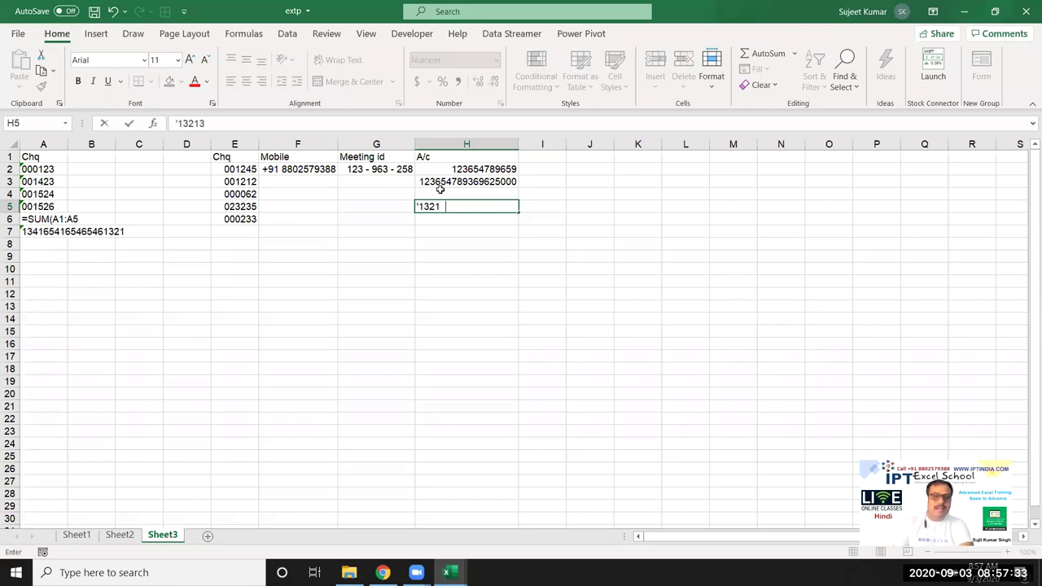
{"action": "type", "text": "132165323416576565"}
{"action": "key", "text": "Return"}
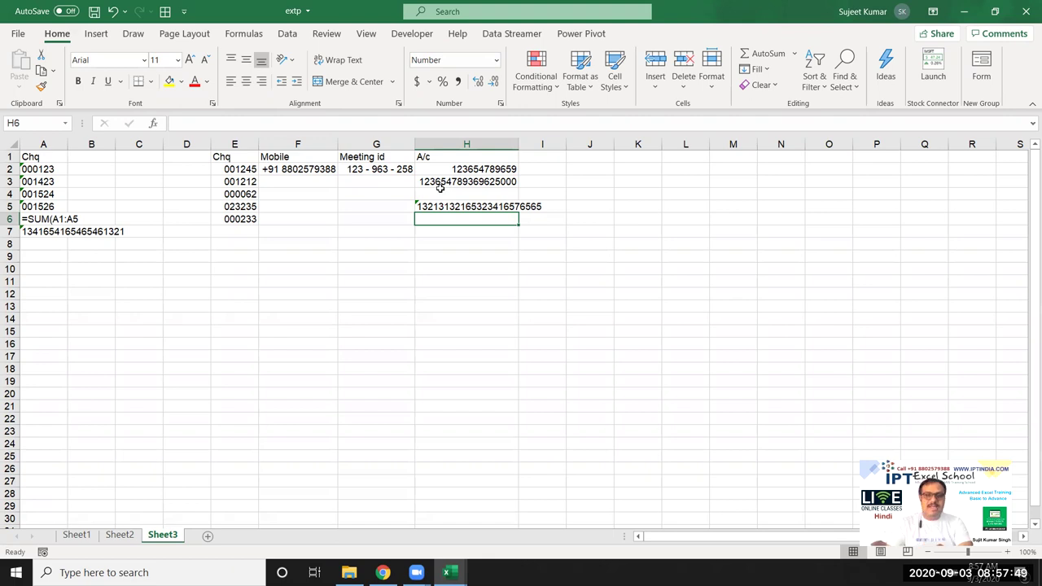
{"action": "left_click", "coordinate": [500, 104]}
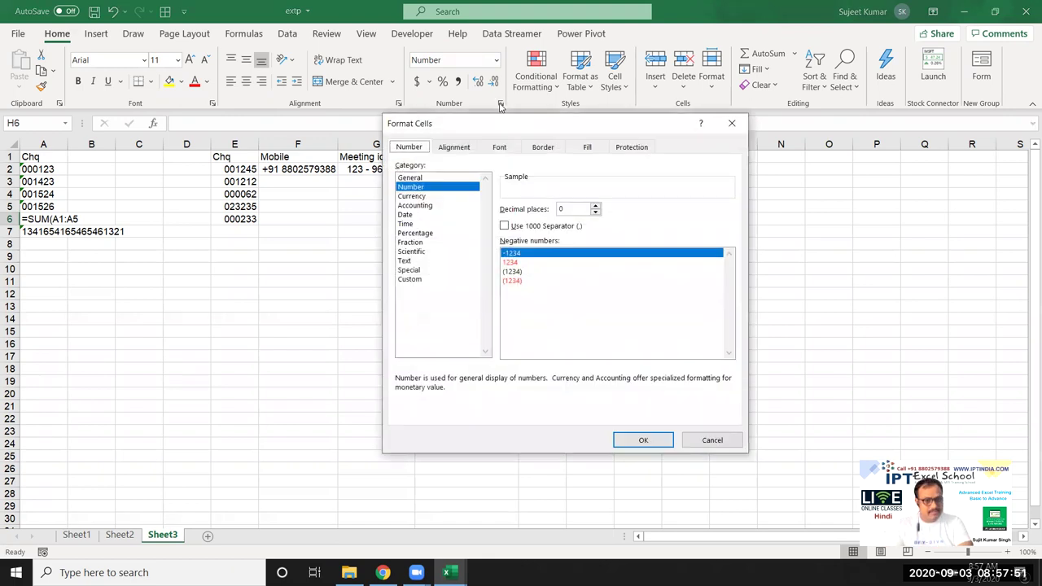
{"action": "left_click", "coordinate": [732, 123]}
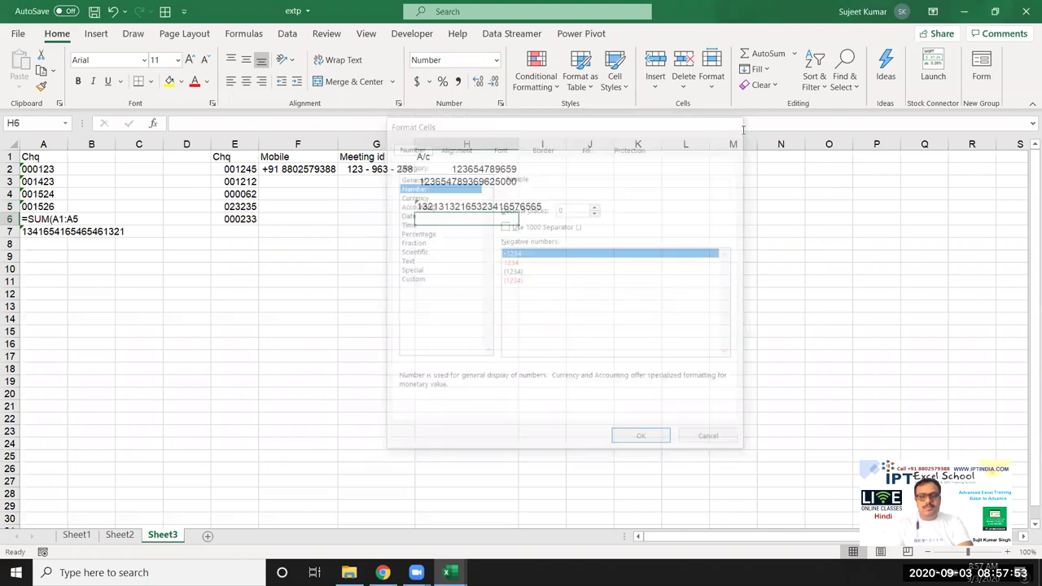
Bring the browser forward and go to the Gmail inbox.
{"action": "left_click", "coordinate": [384, 572]}
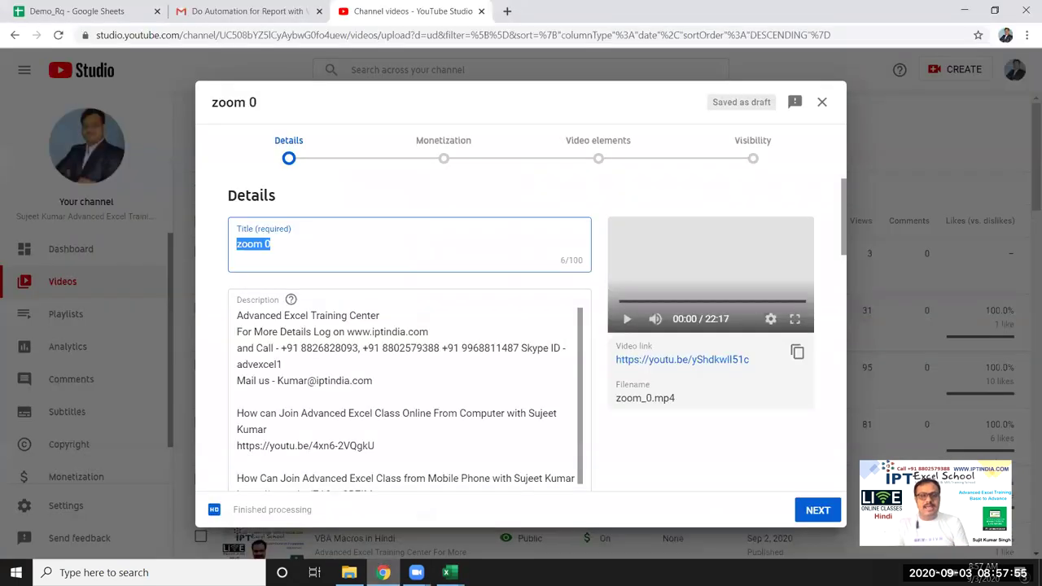
{"action": "left_click", "coordinate": [173, 17]}
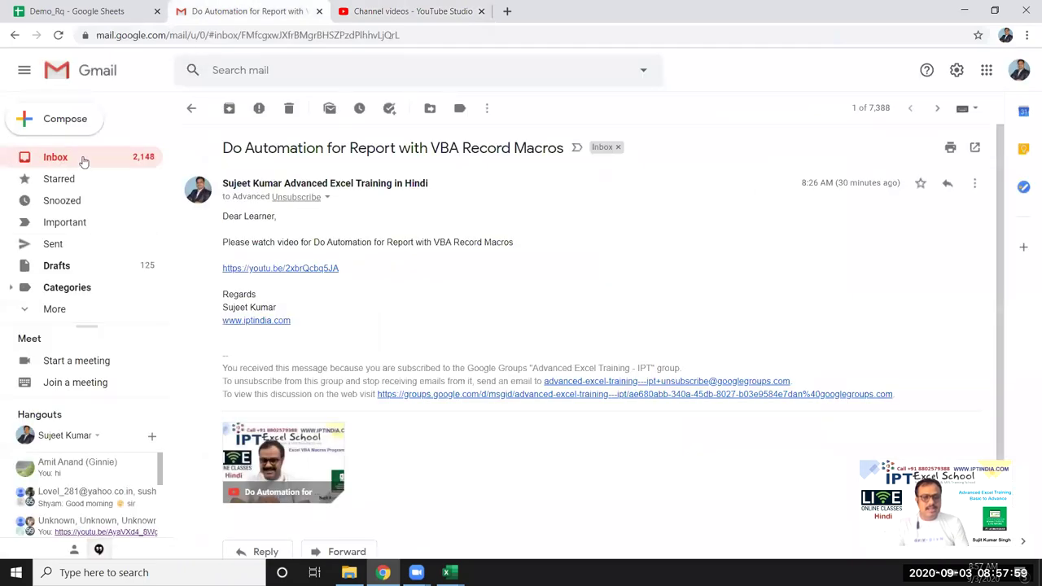
{"action": "left_click", "coordinate": [83, 158]}
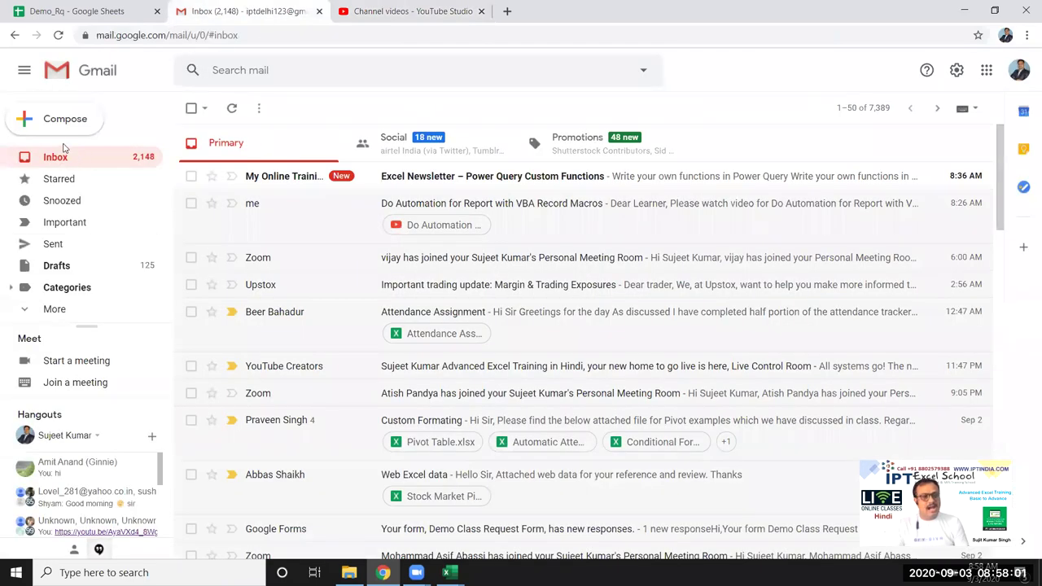
Search 'cu' for the Custom Format Link email and follow the guidelines link in its first message.
{"action": "left_click", "coordinate": [230, 74]}
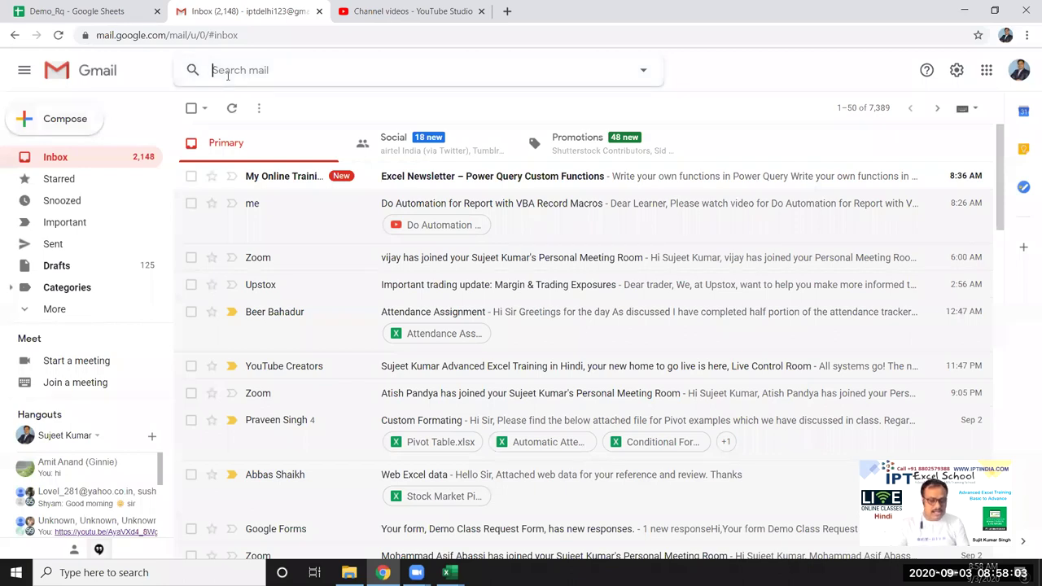
{"action": "type", "text": "cust"}
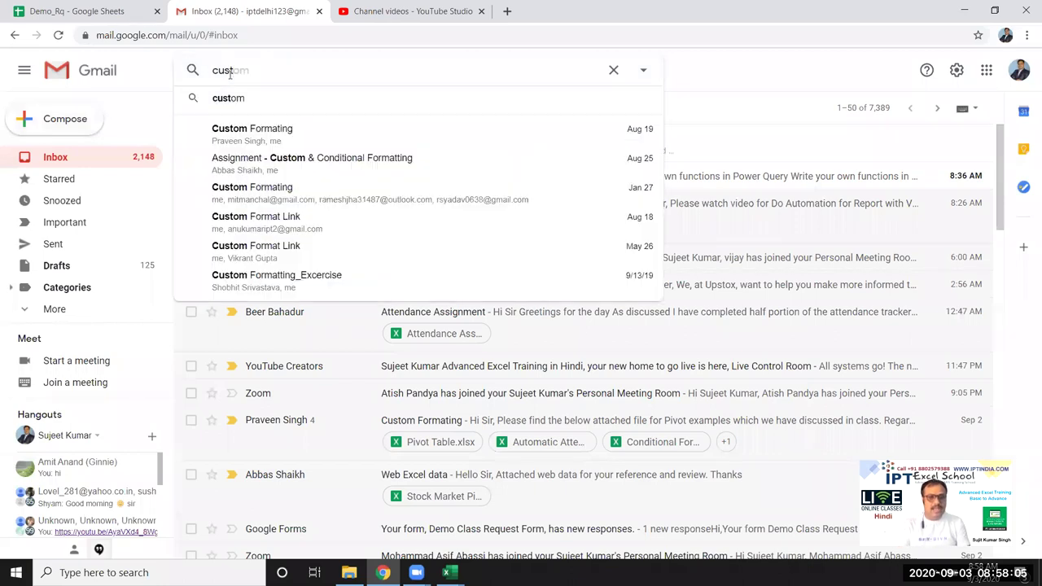
{"action": "key", "text": "Down"}
{"action": "key", "text": "Down"}
{"action": "key", "text": "Down"}
{"action": "key", "text": "Down"}
{"action": "key", "text": "Return"}
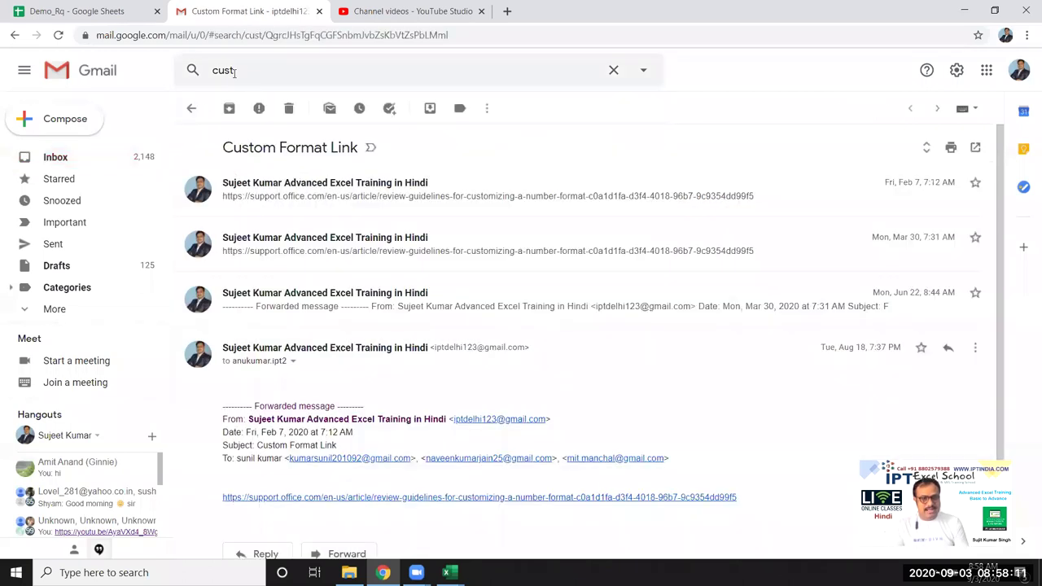
{"action": "left_click", "coordinate": [449, 195]}
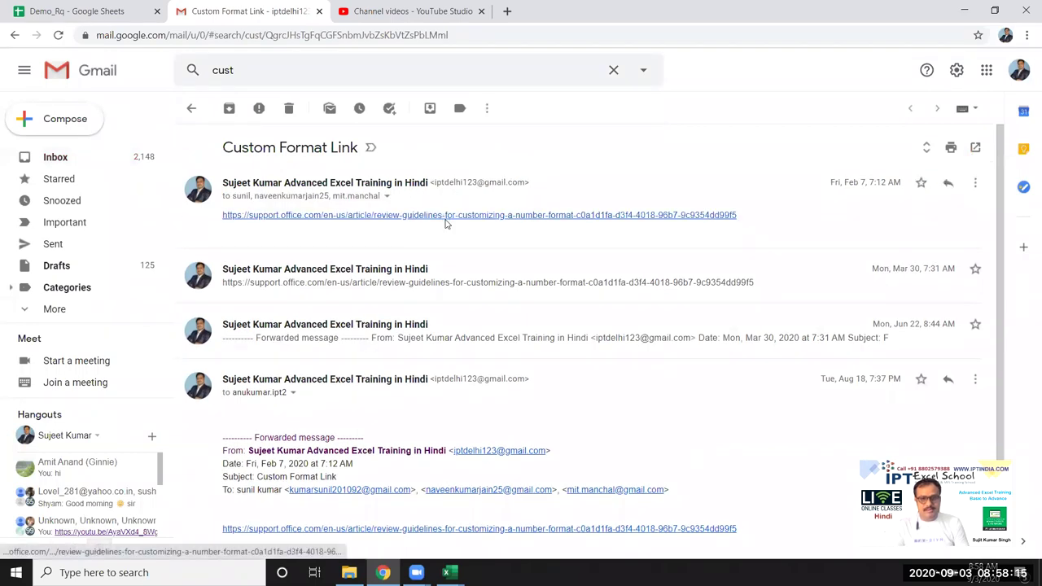
{"action": "left_click", "coordinate": [445, 216]}
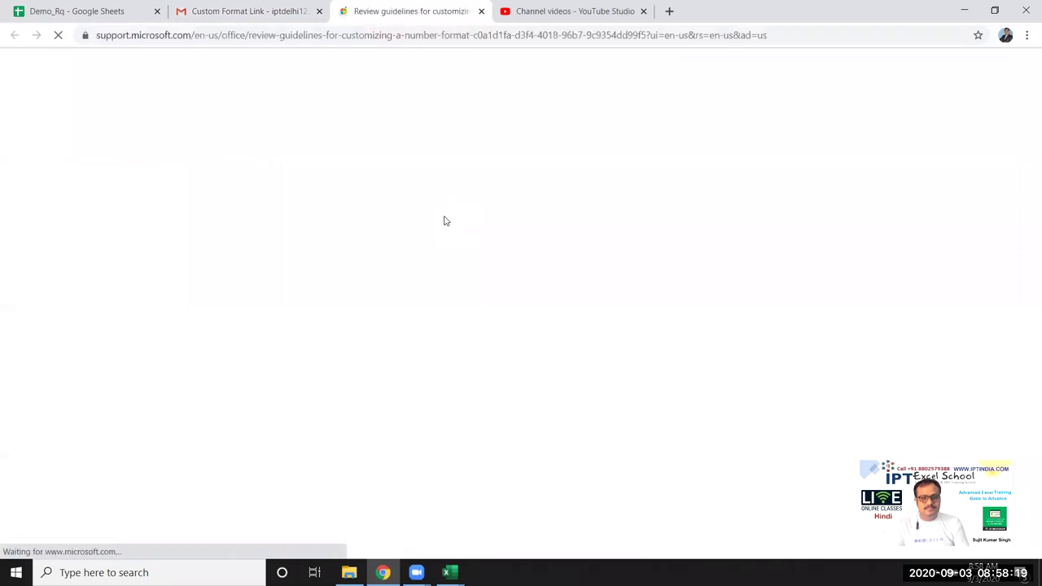
Expand the article's text-and-spacing and decimal-places guideline sections to read their examples.
{"action": "scroll", "coordinate": [435, 252], "scroll_direction": "down", "scroll_amount": 1}
{"action": "scroll", "coordinate": [432, 266], "scroll_direction": "down", "scroll_amount": 7}
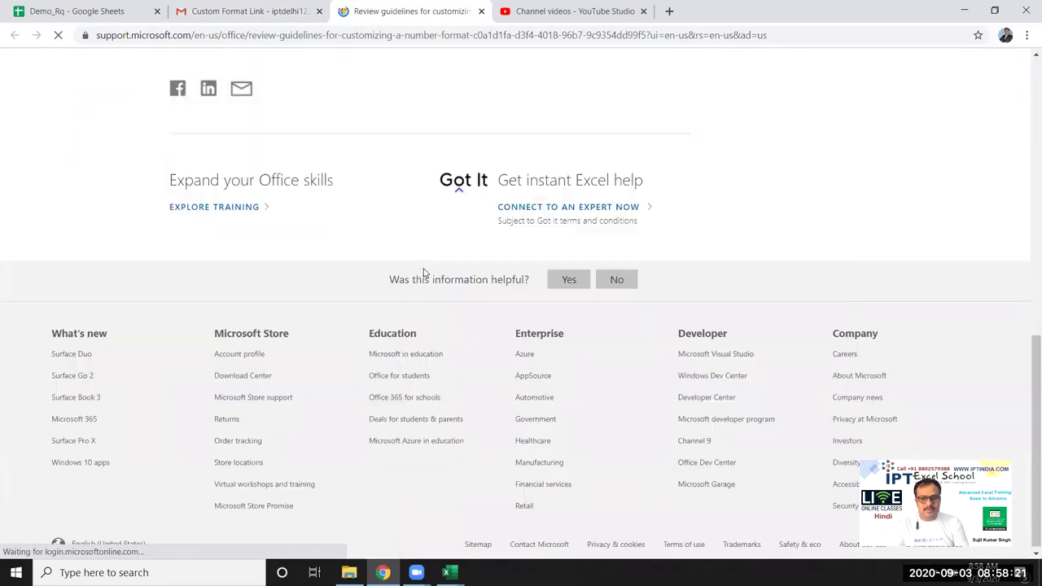
{"action": "scroll", "coordinate": [432, 266], "scroll_direction": "up", "scroll_amount": 4}
{"action": "left_click", "coordinate": [682, 263]}
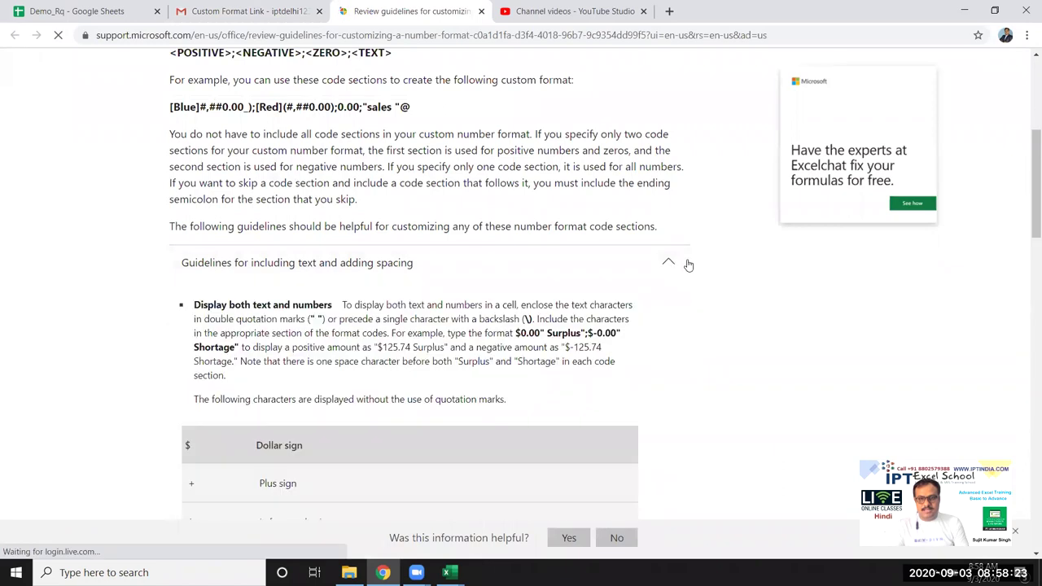
{"action": "scroll", "coordinate": [688, 263], "scroll_direction": "down", "scroll_amount": 4}
{"action": "scroll", "coordinate": [688, 262], "scroll_direction": "down", "scroll_amount": 3}
{"action": "scroll", "coordinate": [688, 263], "scroll_direction": "down", "scroll_amount": 7}
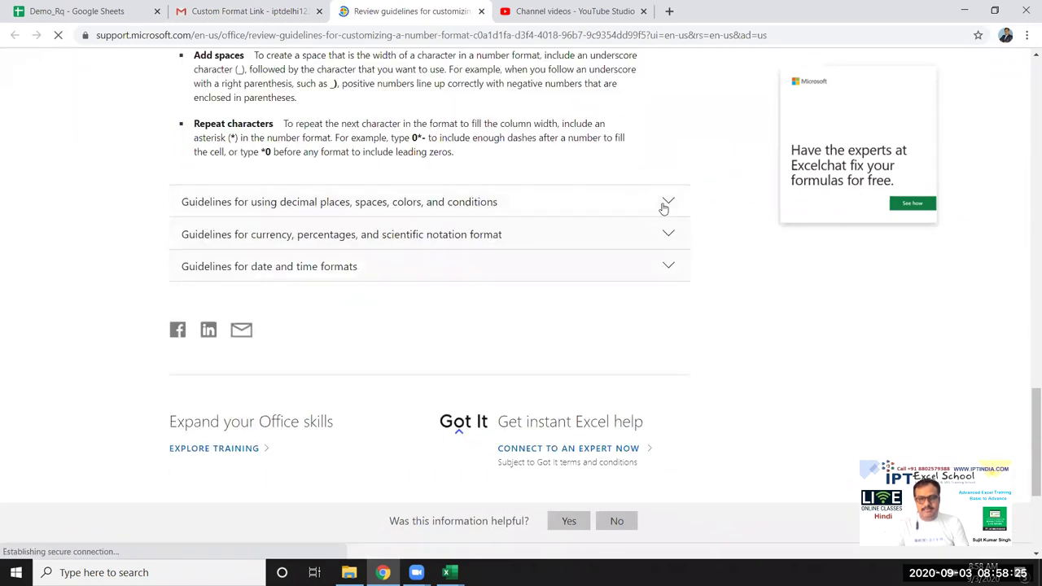
{"action": "left_click", "coordinate": [663, 204]}
{"action": "scroll", "coordinate": [678, 307], "scroll_direction": "down", "scroll_amount": 4}
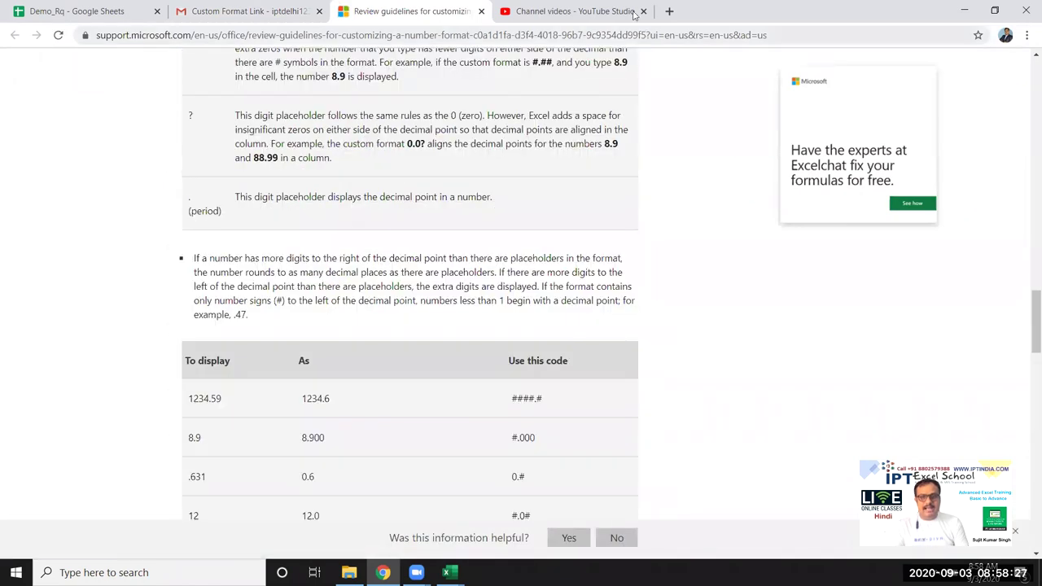
Forward the Custom Format Link message, deleting the quoted header so only the guidelines link remains.
{"action": "left_click", "coordinate": [244, 10]}
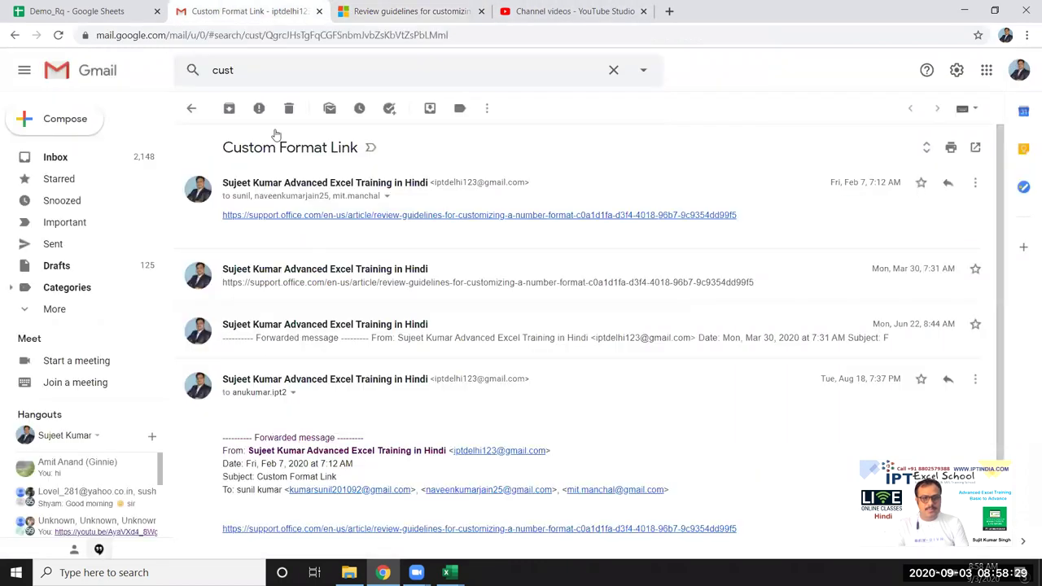
{"action": "left_click", "coordinate": [975, 183]}
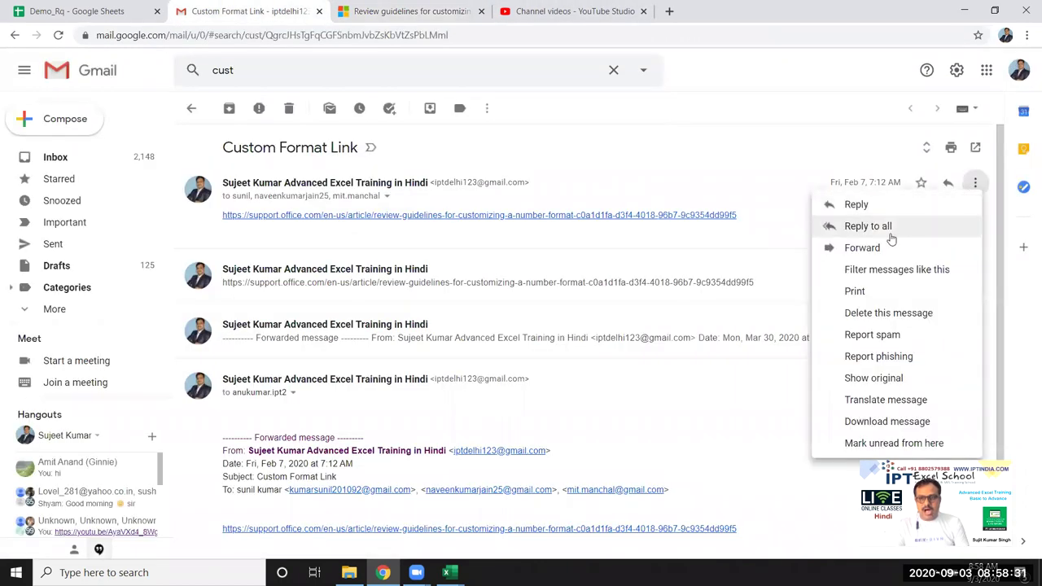
{"action": "left_click", "coordinate": [884, 251]}
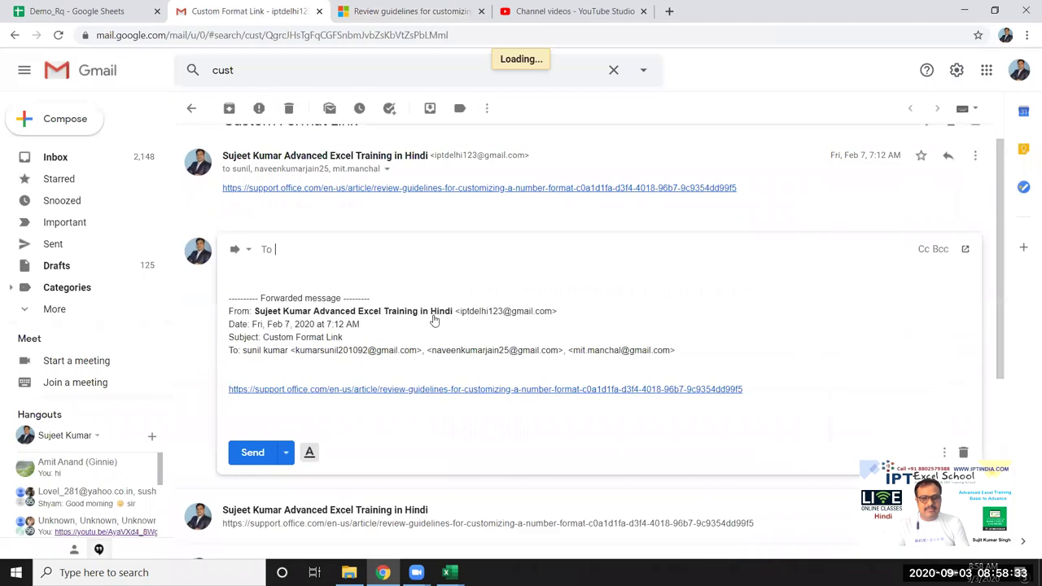
{"action": "left_click_drag", "start_coordinate": [682, 215], "coordinate": [230, 163]}
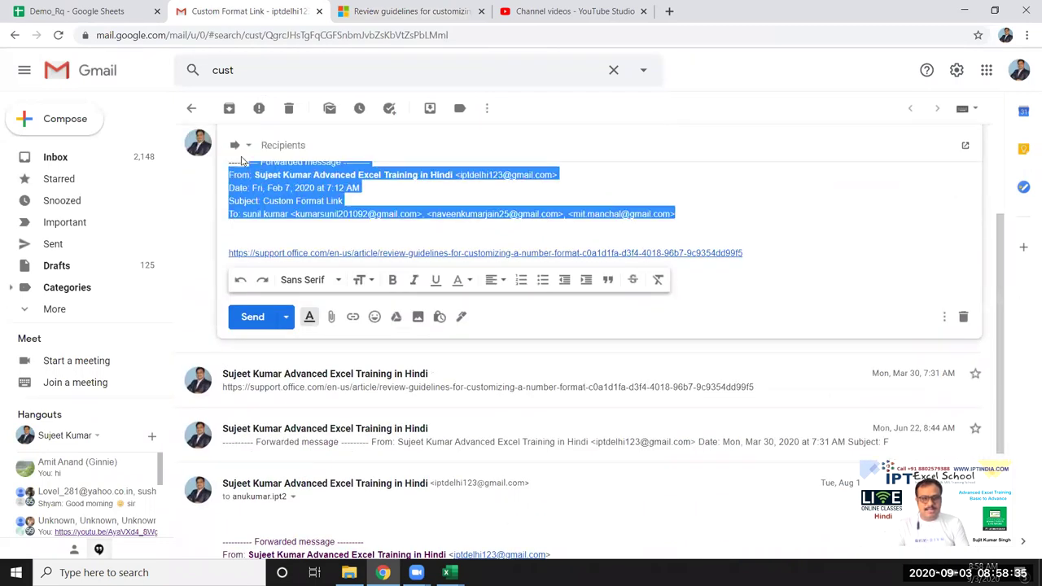
{"action": "key", "text": "BackSpace"}
{"action": "left_click", "coordinate": [320, 149]}
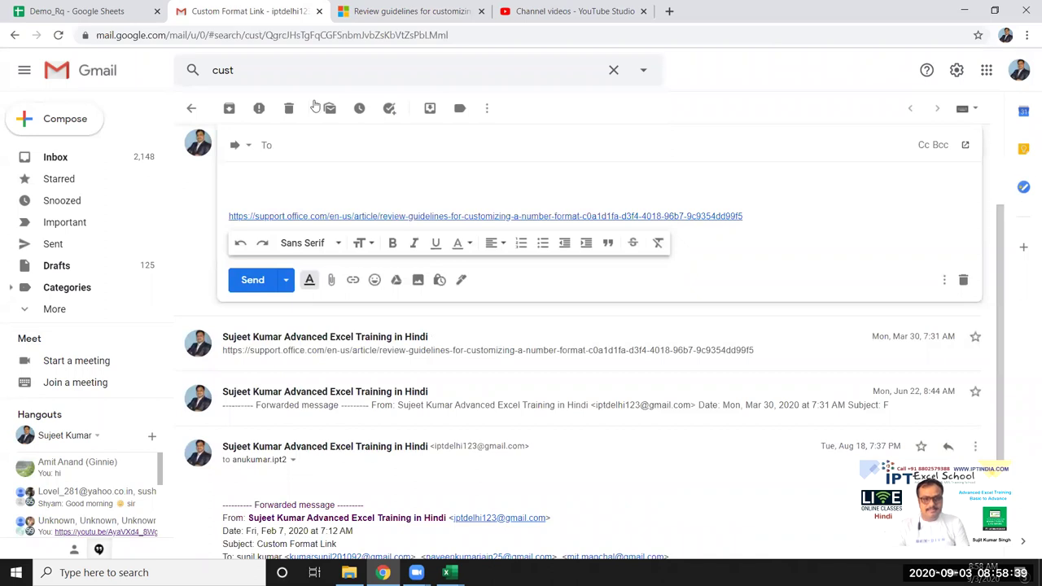